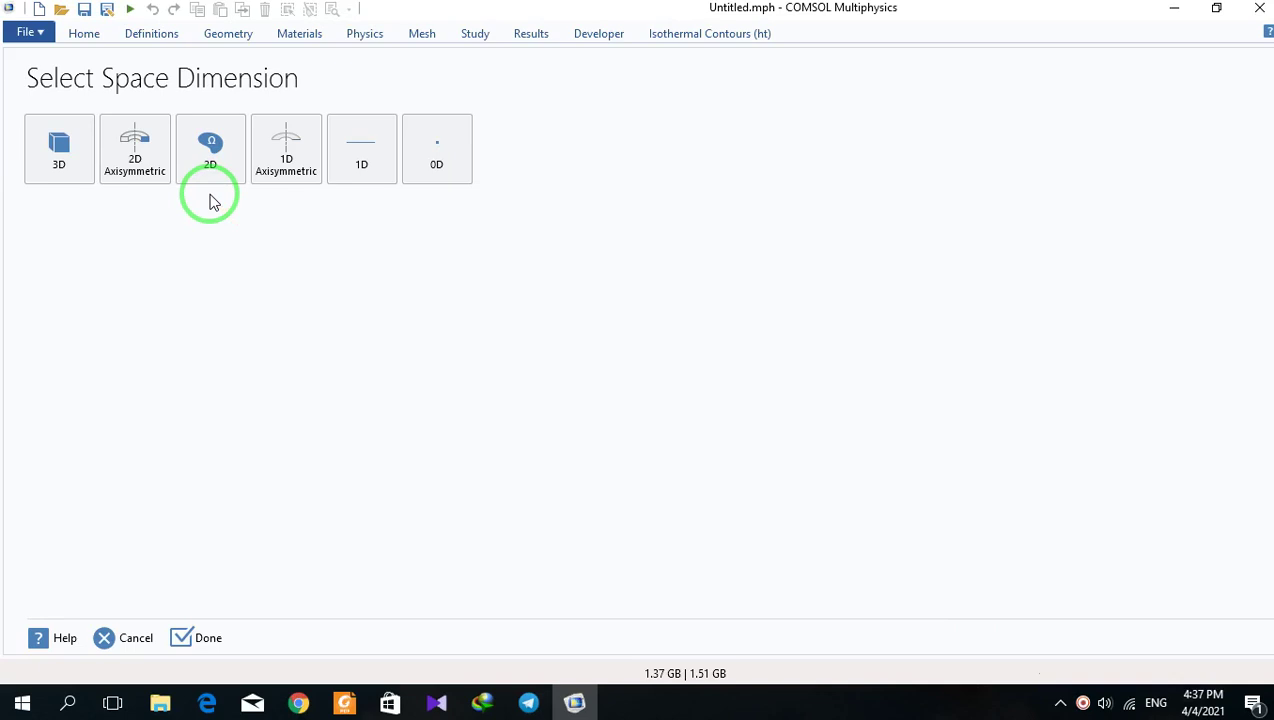
- Create a 2D model and add the Nonisothermal Flow, Laminar Flow physics interface, reviewing its Laminar Flow and Heat Transfer in Fluids components
left_click(210, 150)
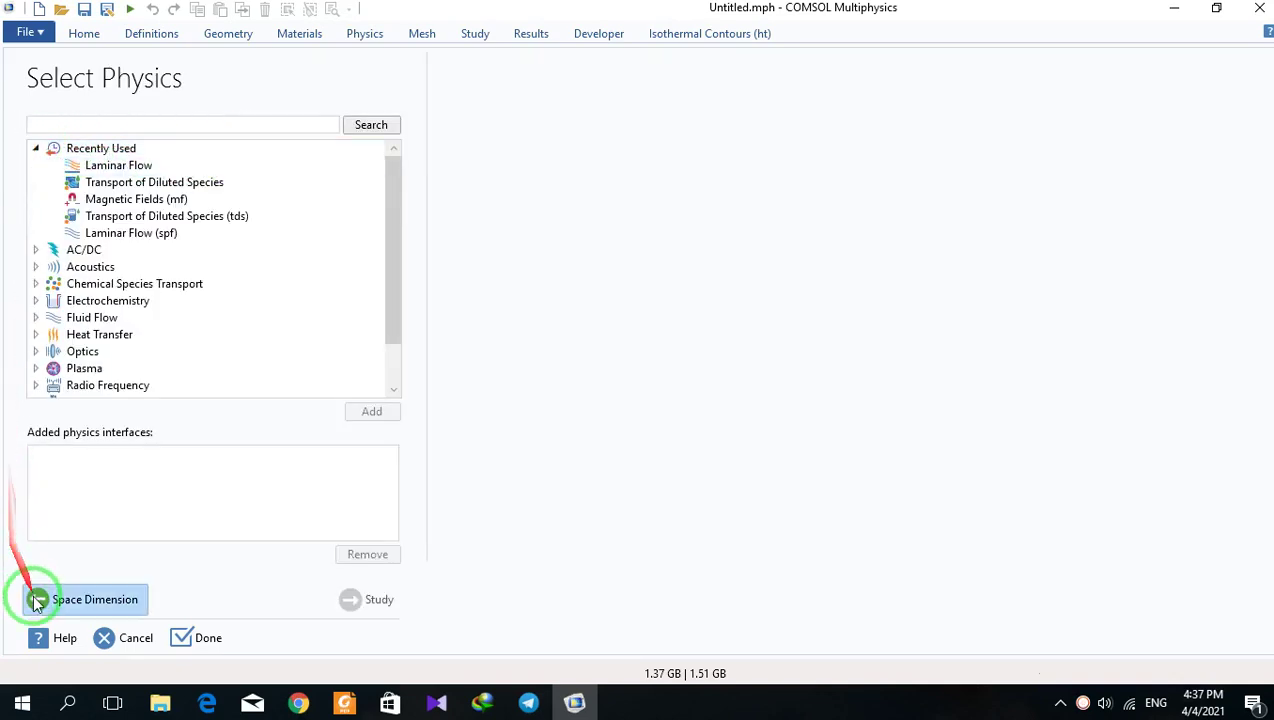
left_click(35, 150)
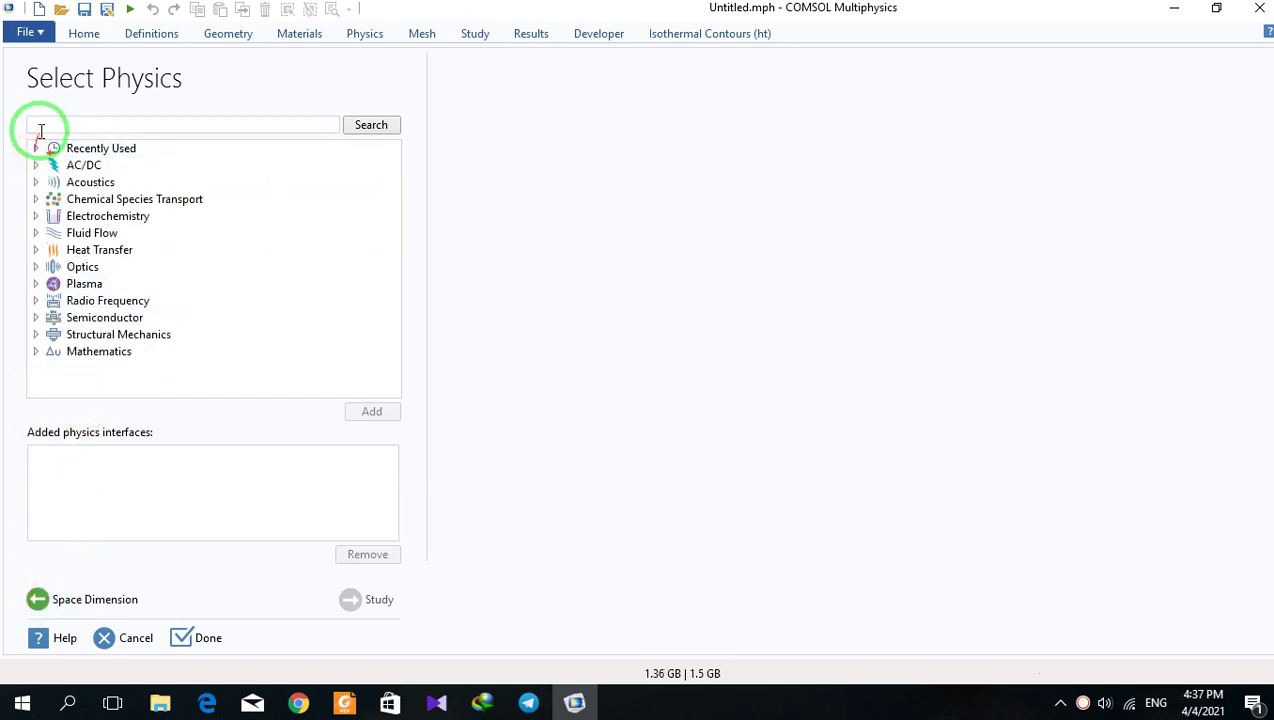
left_click(35, 250)
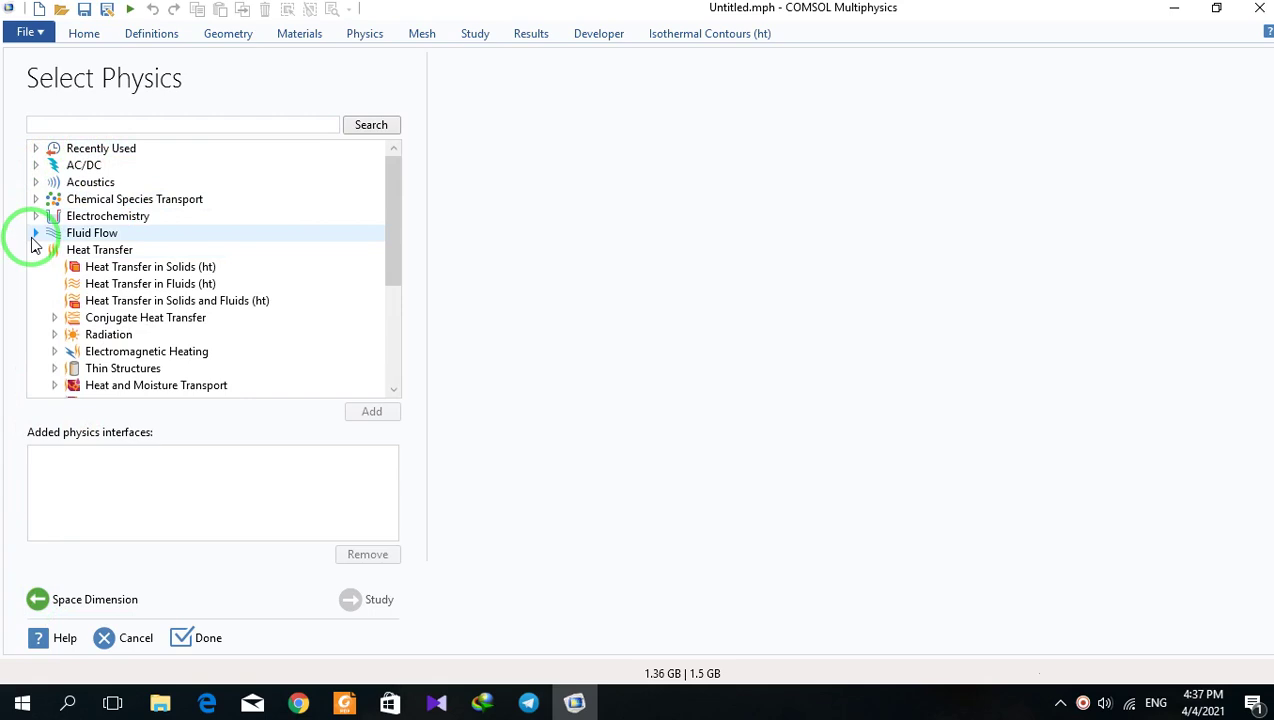
left_click(35, 250)
left_click(35, 233)
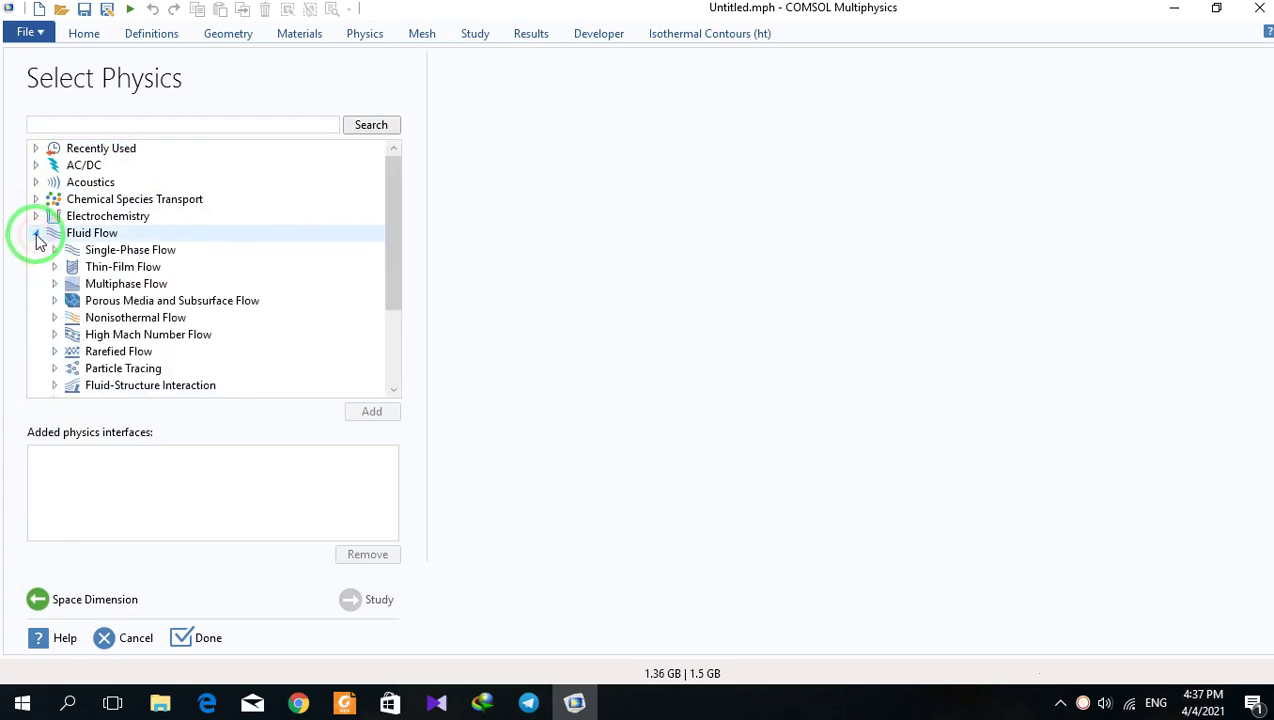
left_click(54, 317)
left_click(110, 335)
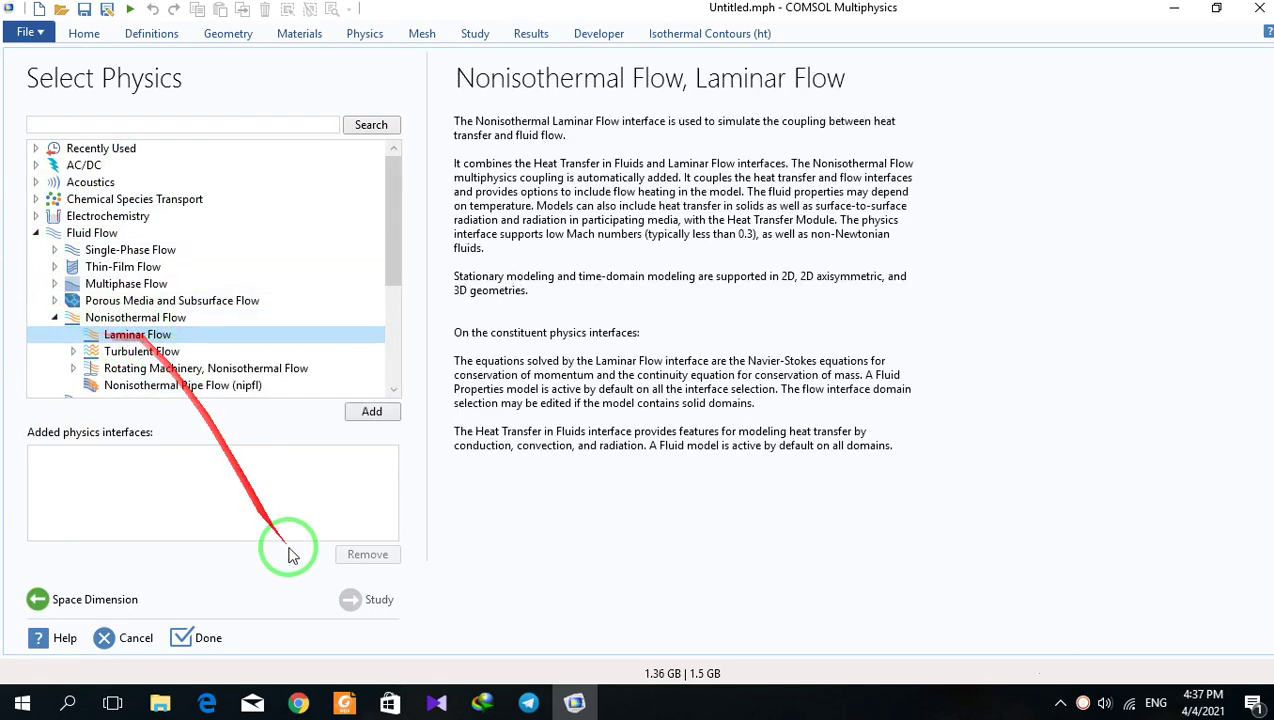
left_click(30, 507)
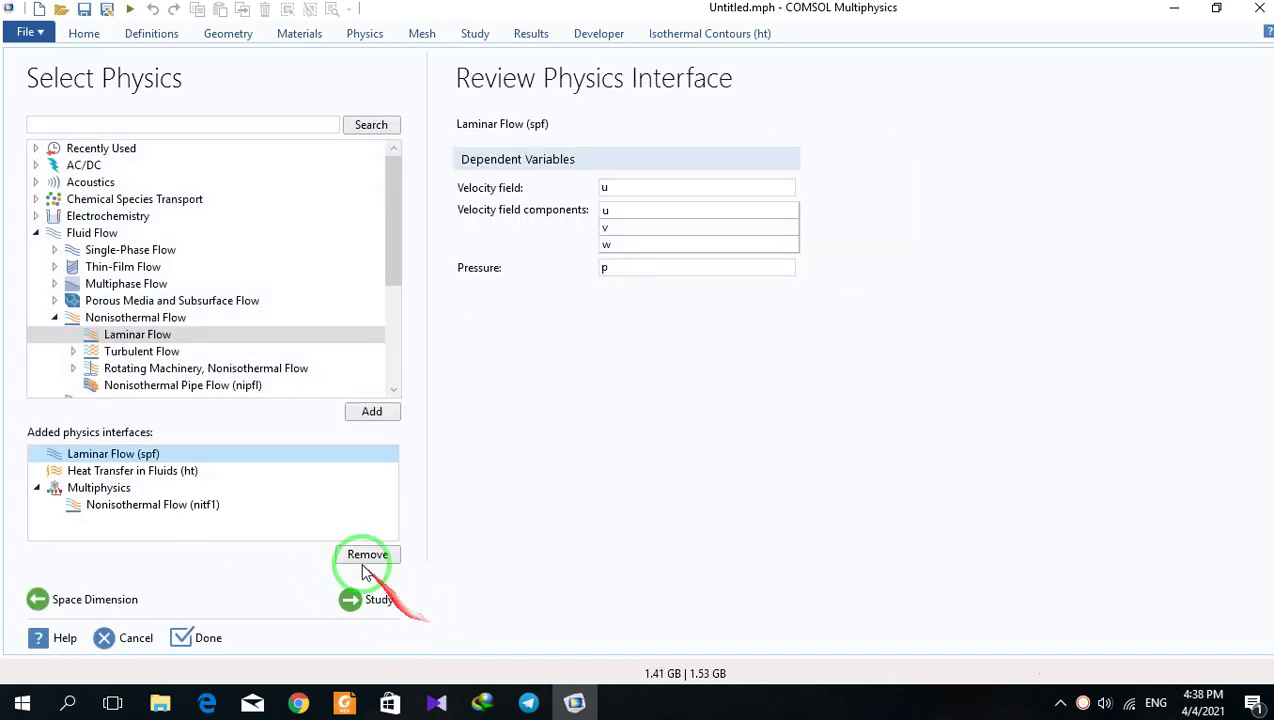
left_click(121, 338)
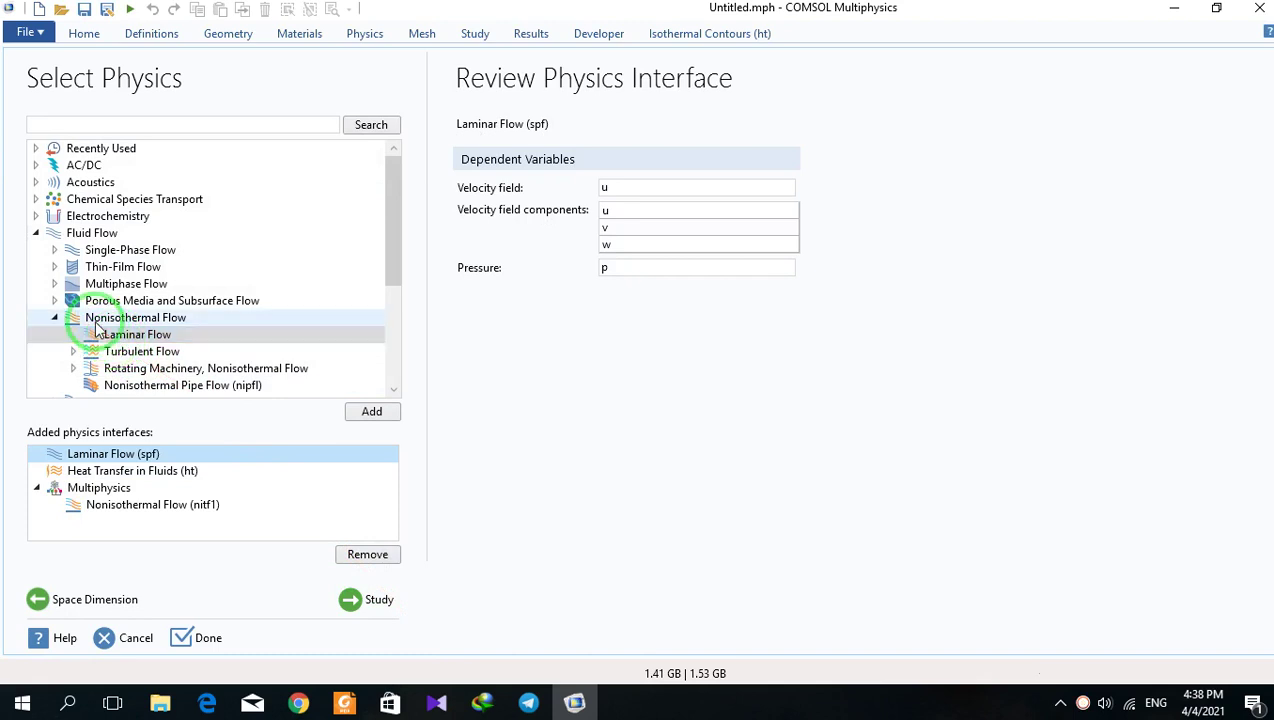
left_click(70, 456)
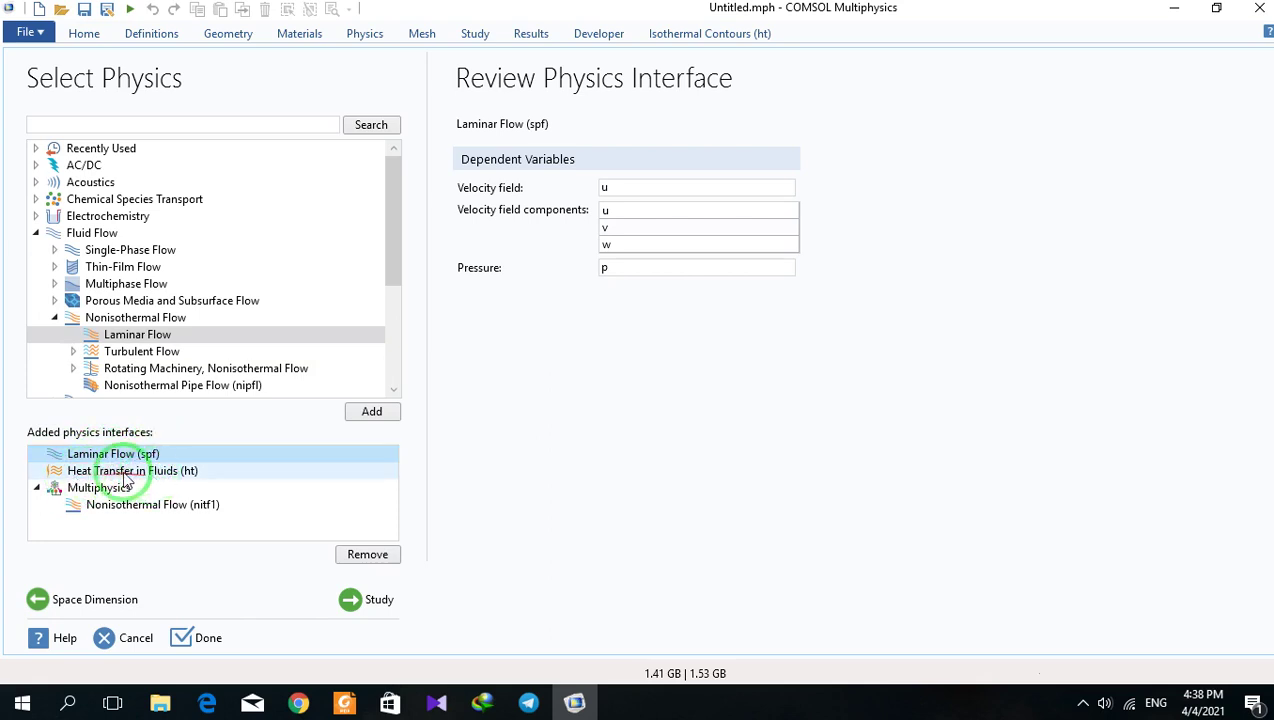
left_click(88, 476)
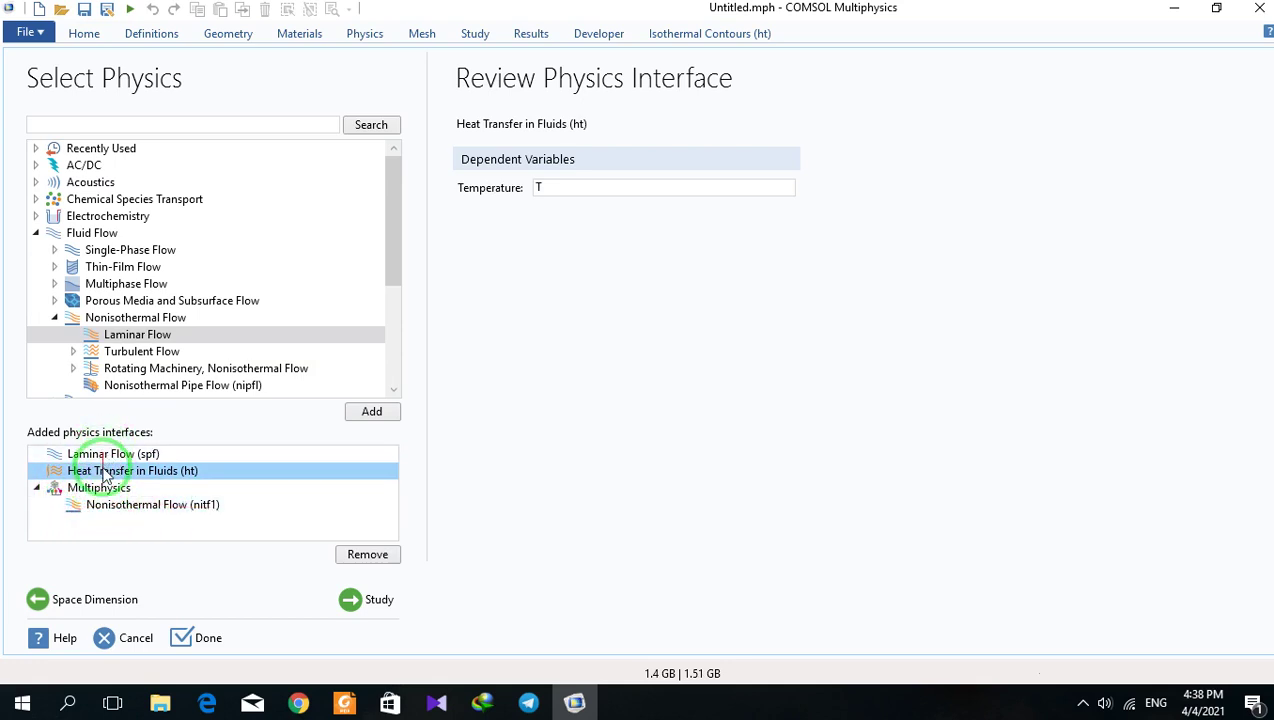
- Select a Stationary study and finish the model setup without saving the changes to Untitled.mph
left_click(355, 601)
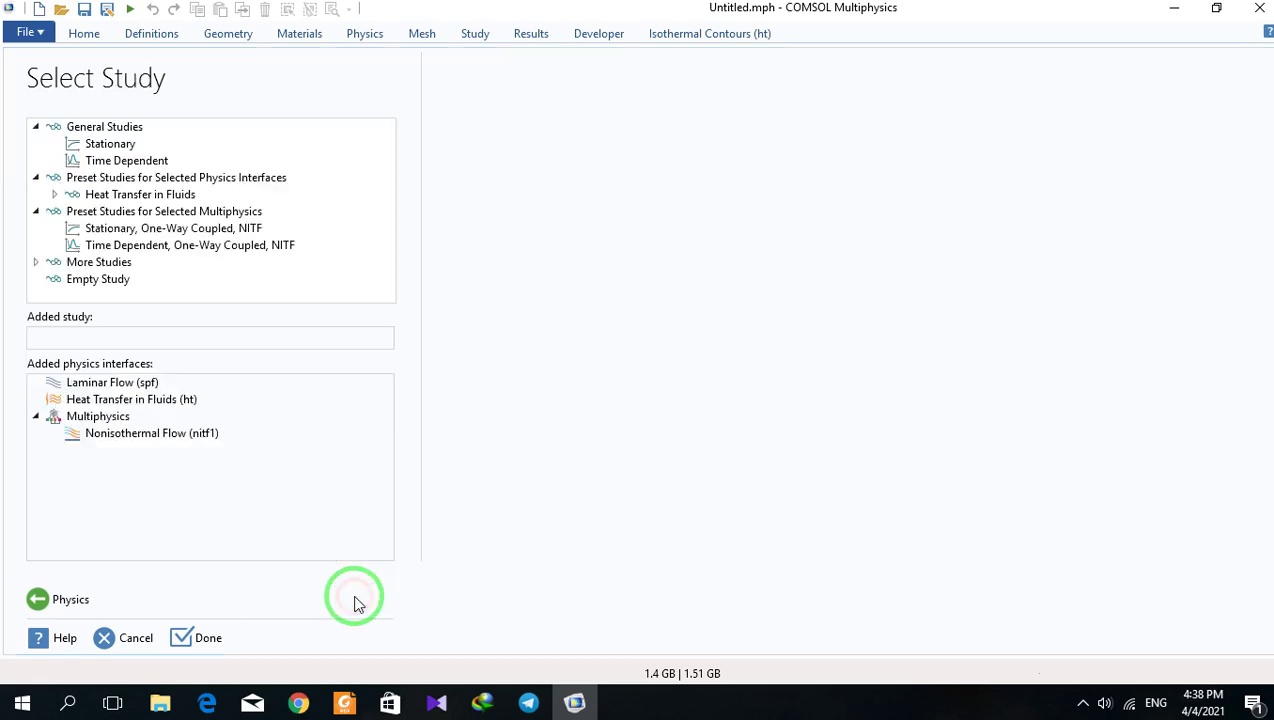
left_click(122, 146)
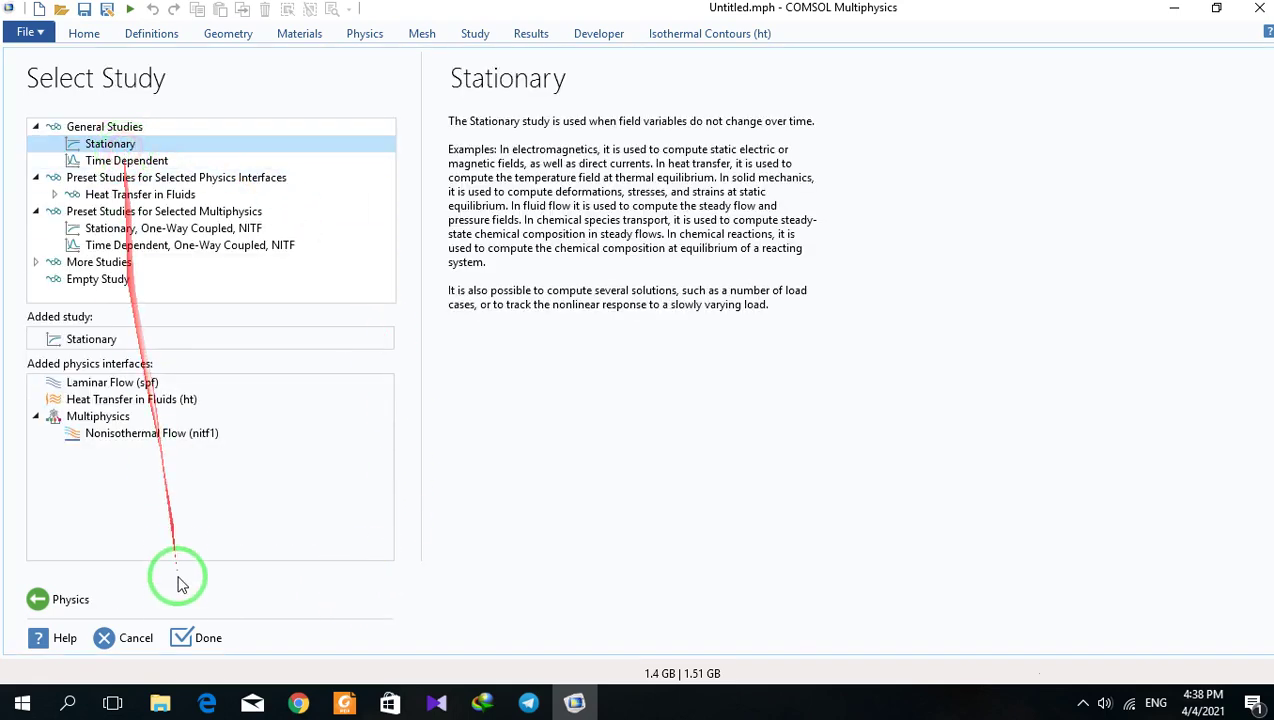
left_click(185, 637)
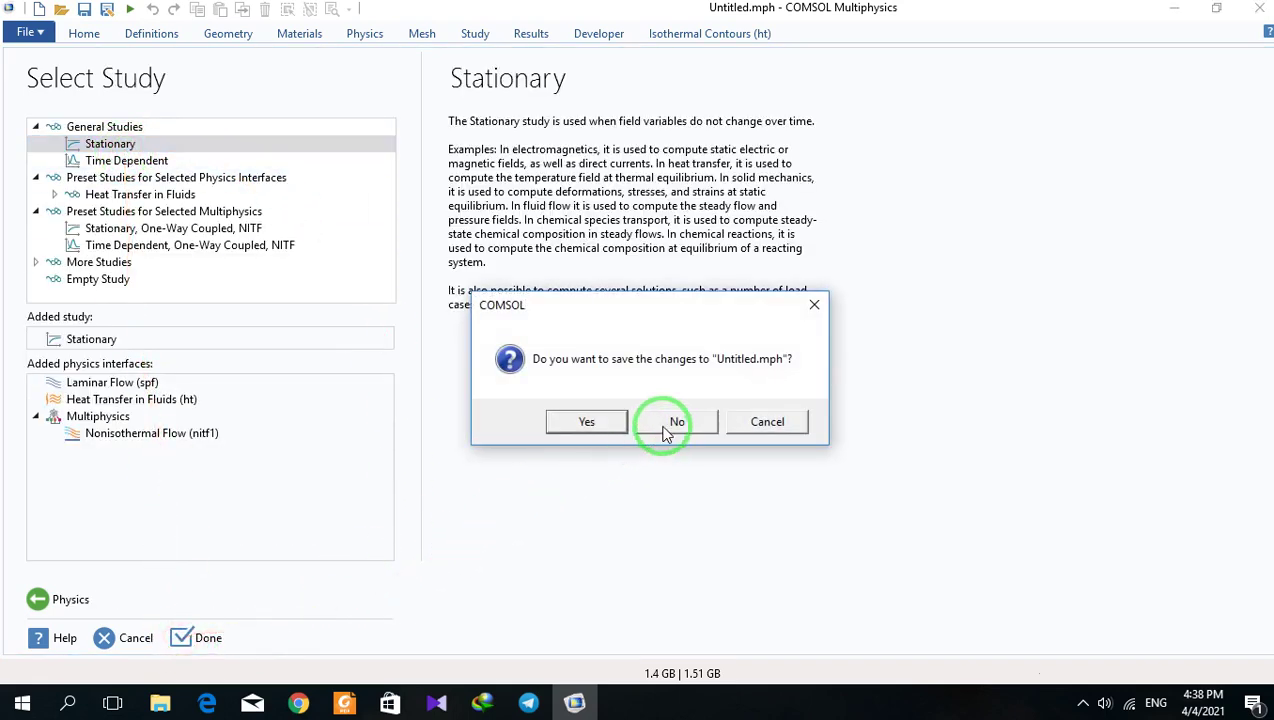
left_click(665, 428)
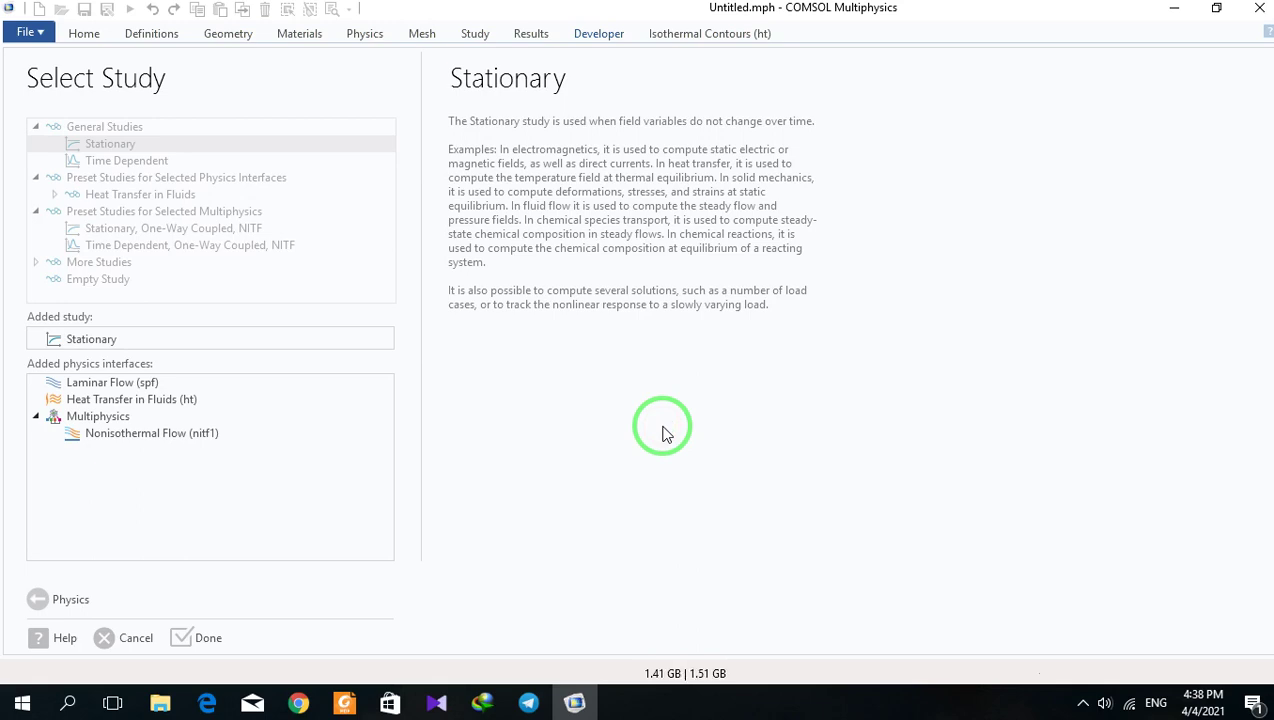
left_click(1083, 703)
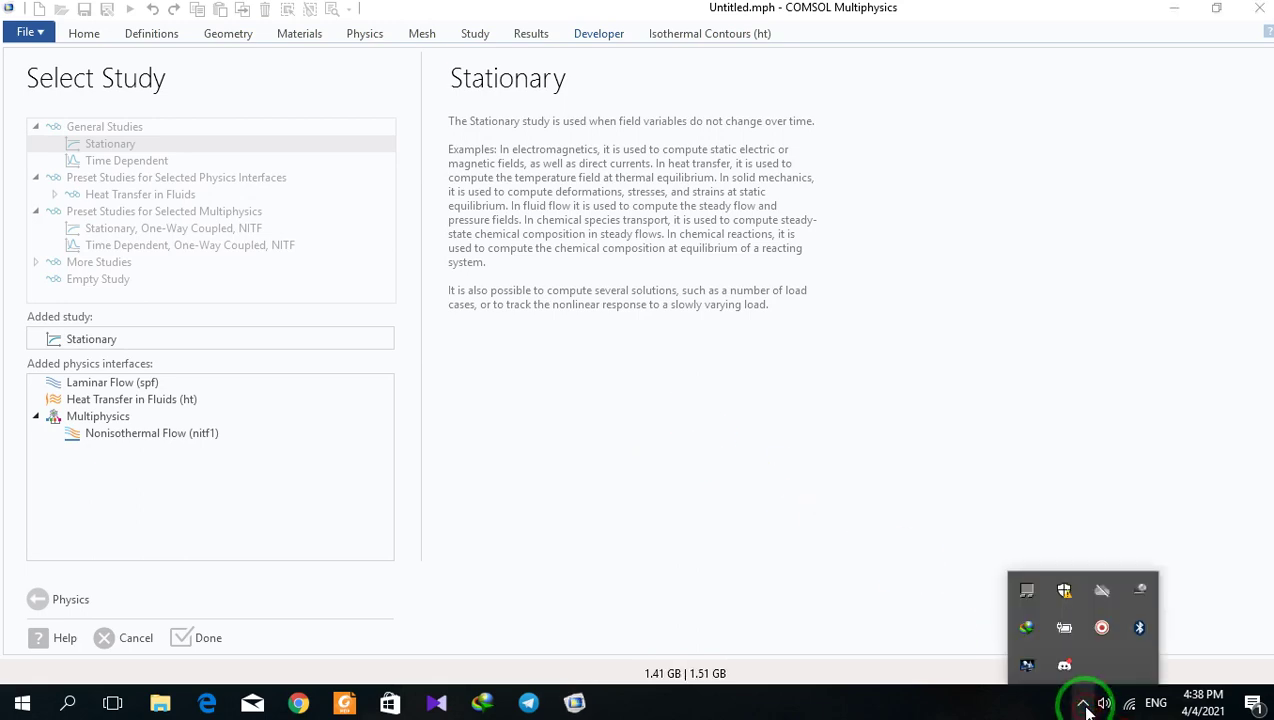
right_click(1100, 628)
left_click(1085, 205)
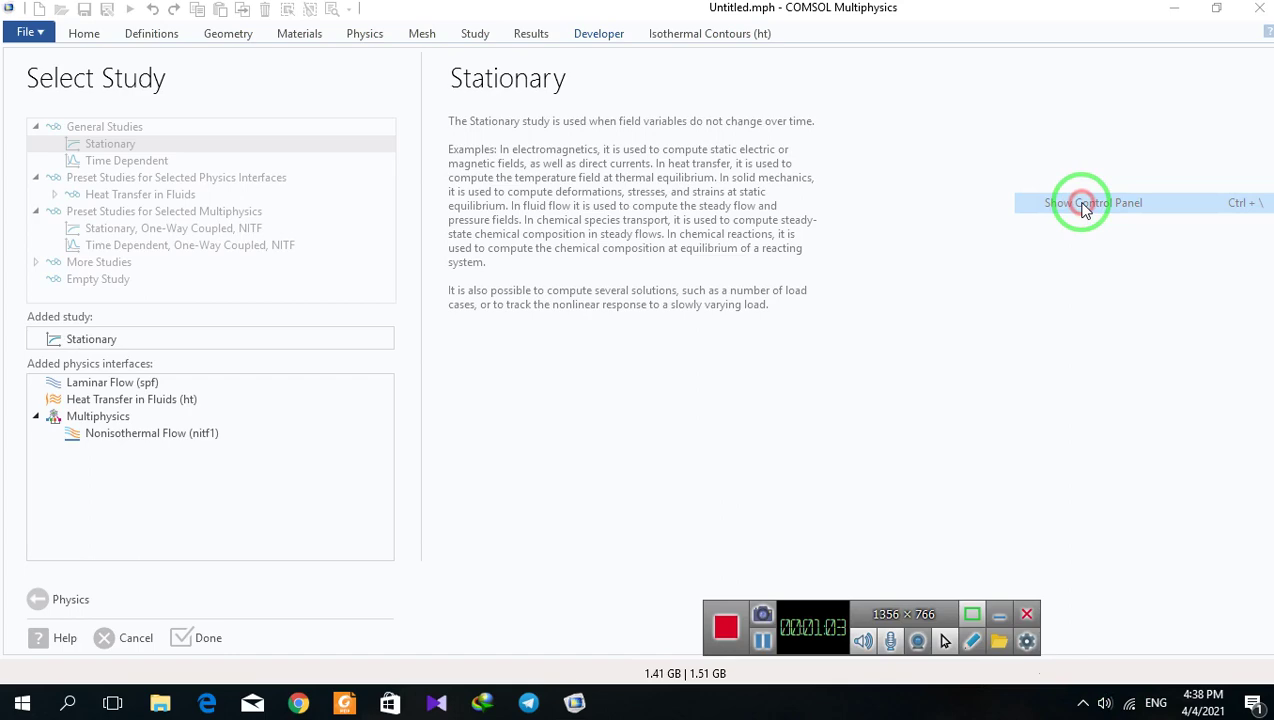
left_click(997, 613)
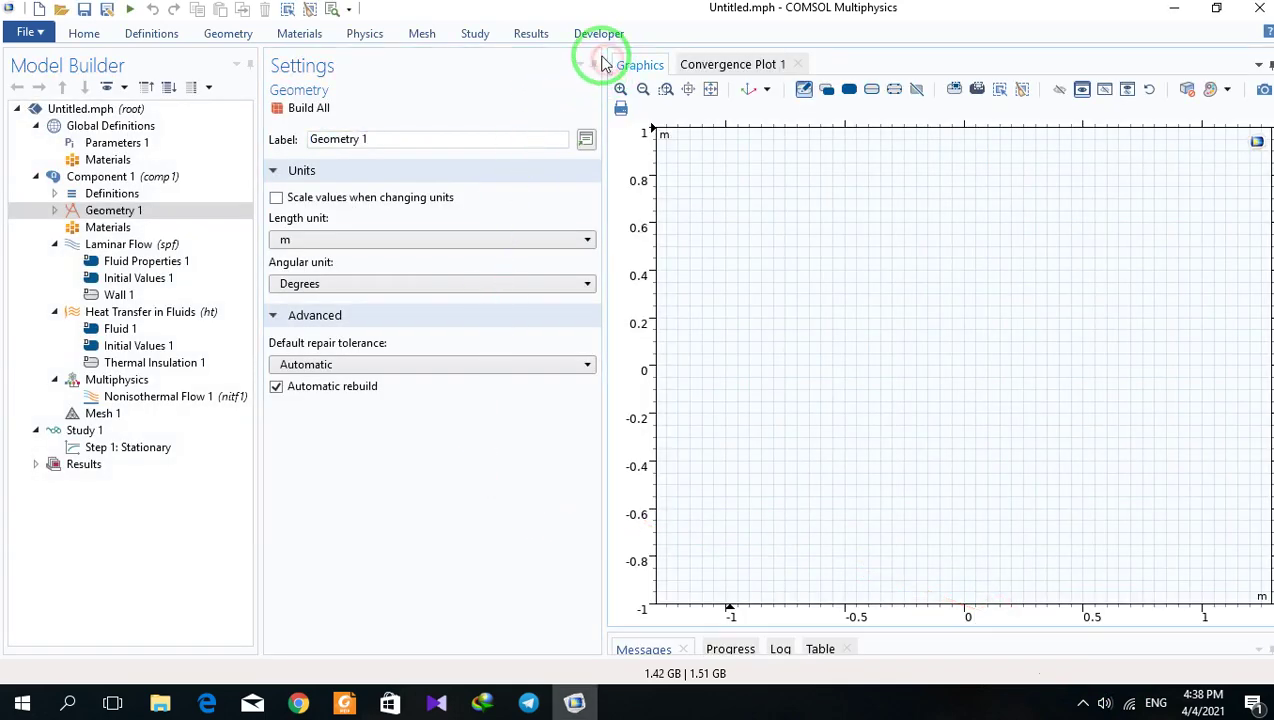
- Set the length unit of the geometry to cm
left_click_drag(603, 57, 577, 57)
left_click(280, 238)
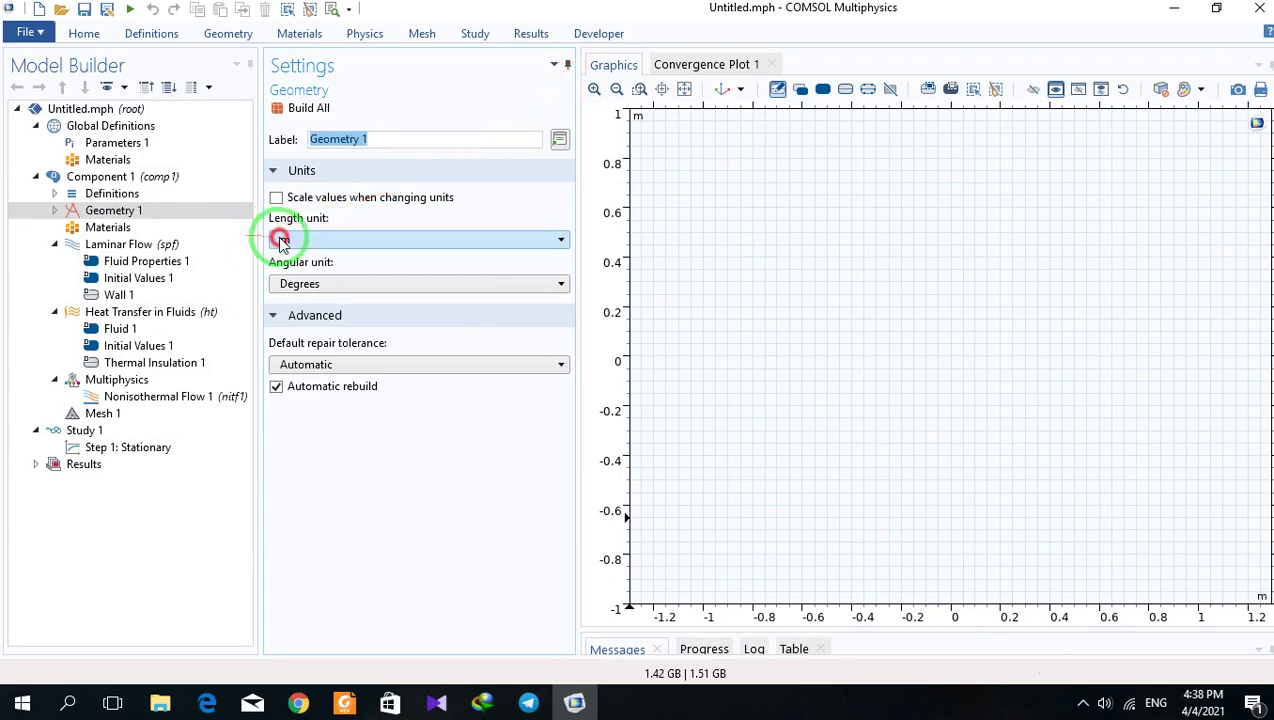
left_click(282, 294)
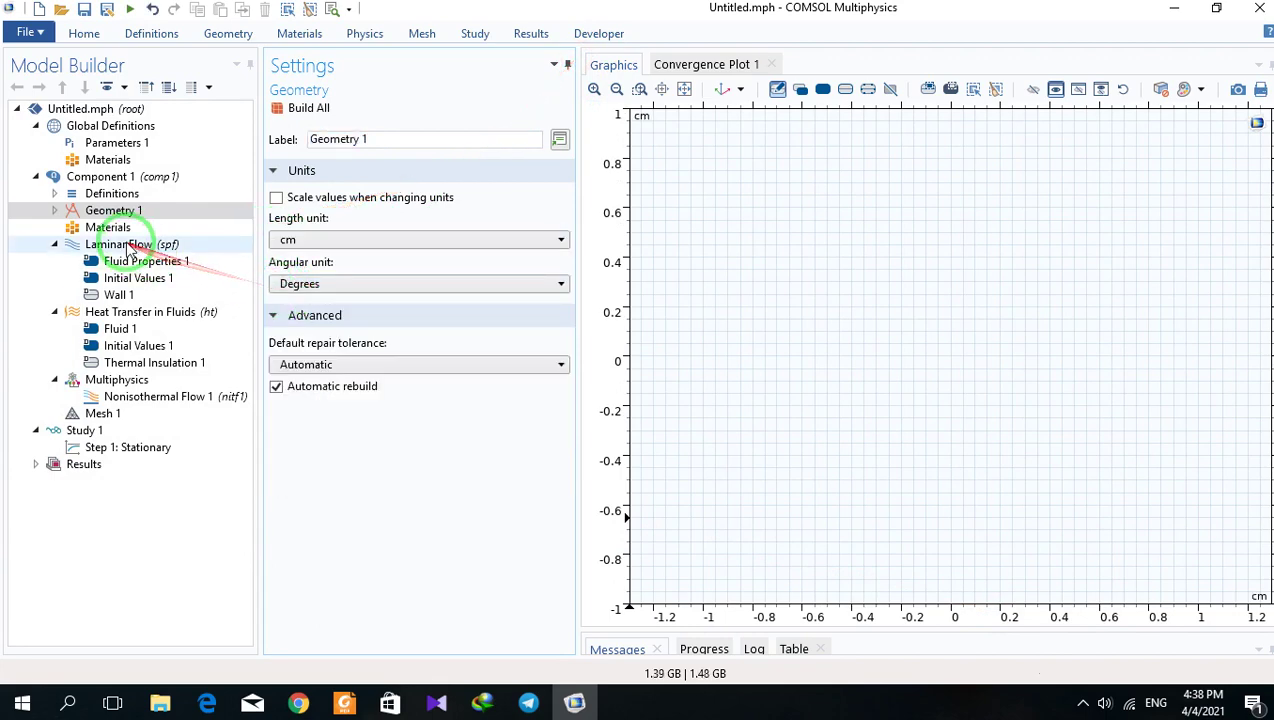
- Add a solid rectangle 1 cm wide and 1 cm high with its corner at the origin, and build all objects
left_click(109, 216)
right_click(109, 216)
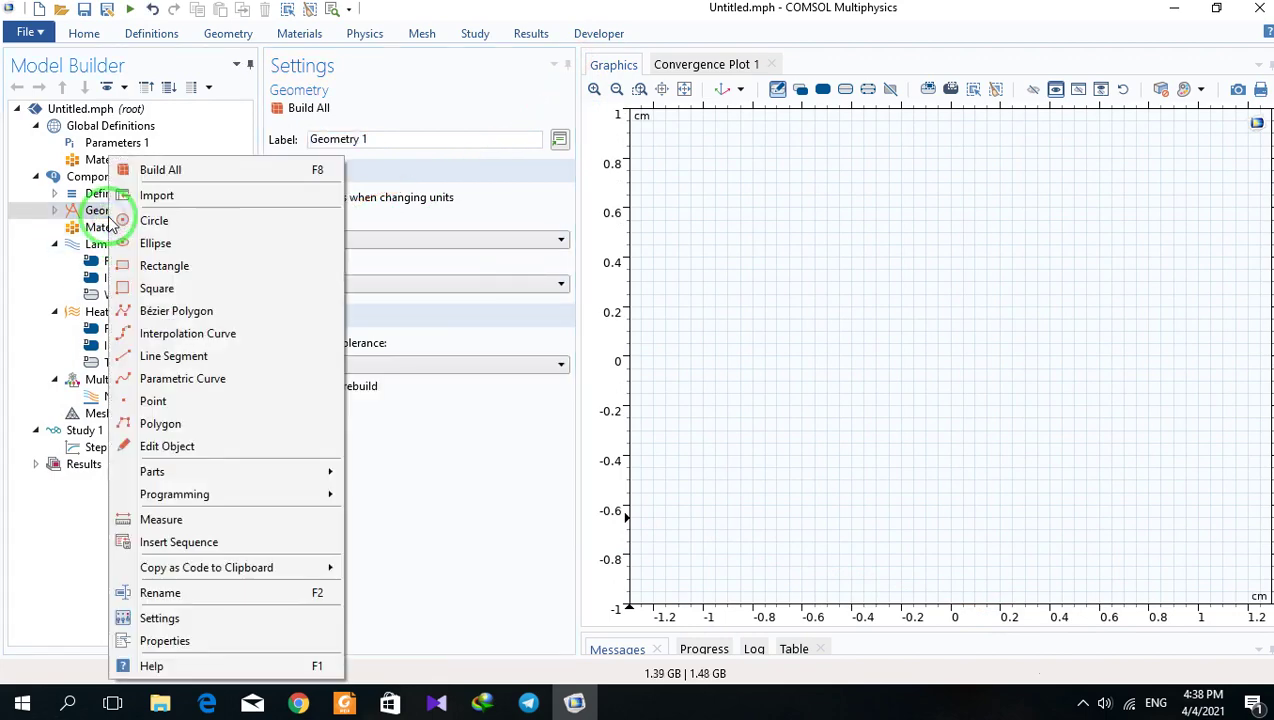
left_click(150, 266)
left_click(297, 261)
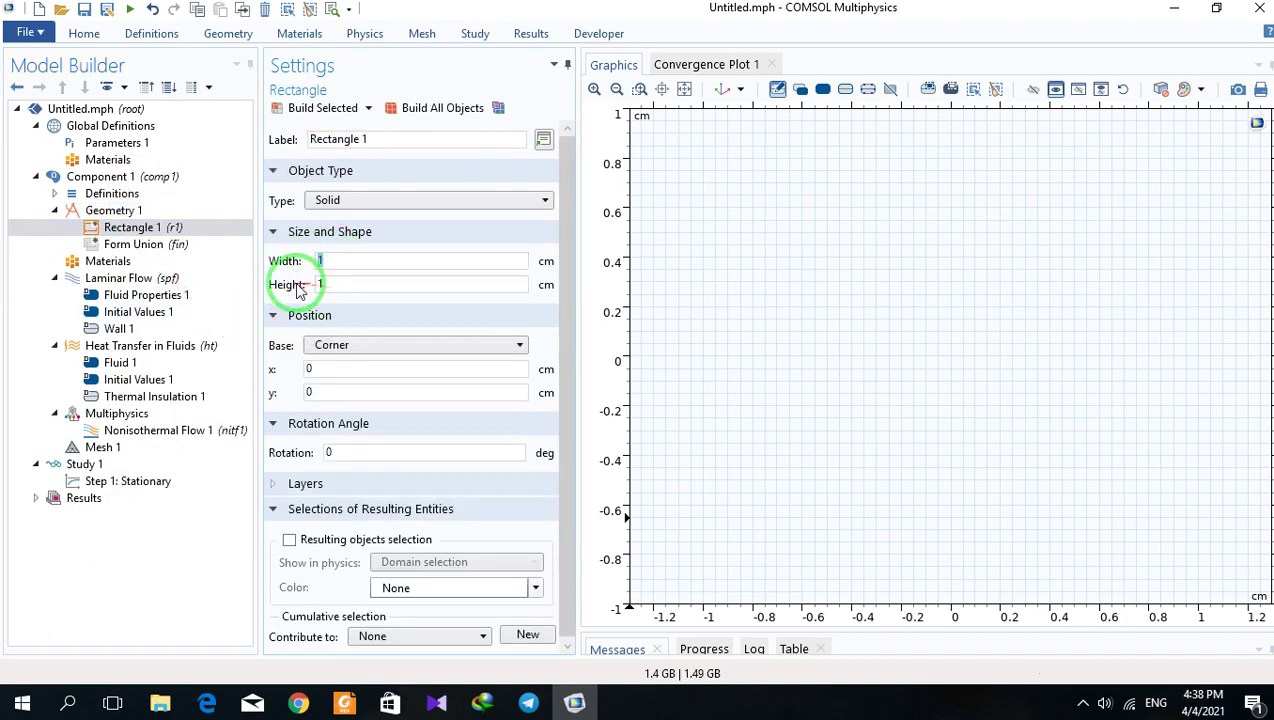
left_click(398, 107)
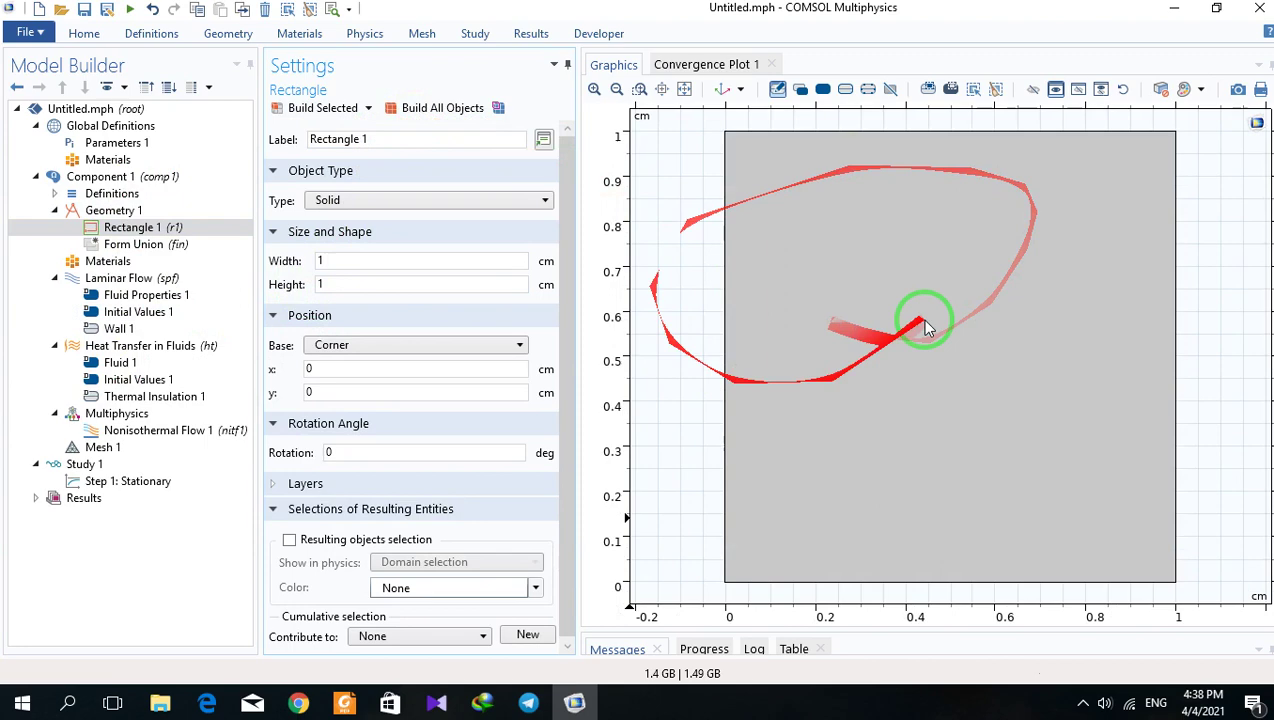
- Add the built-in material Water, liquid to the component, covering all domains, and close the material library
left_click(137, 265)
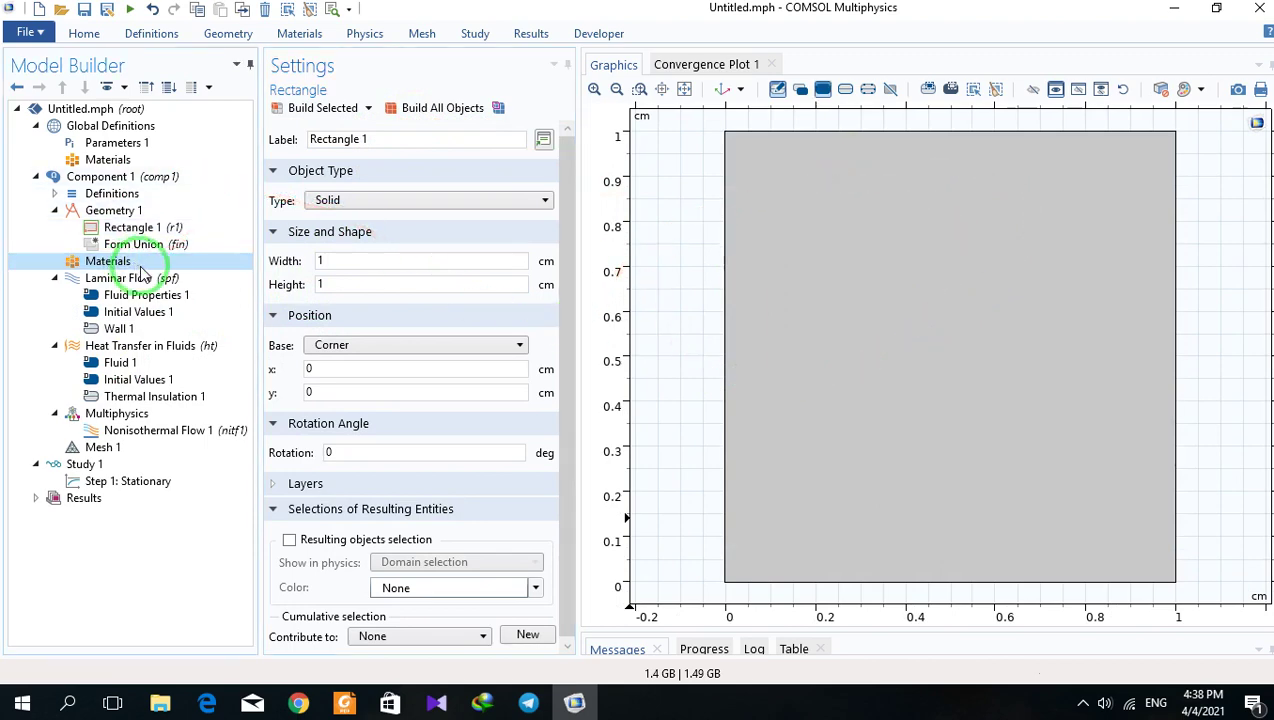
right_click(147, 267)
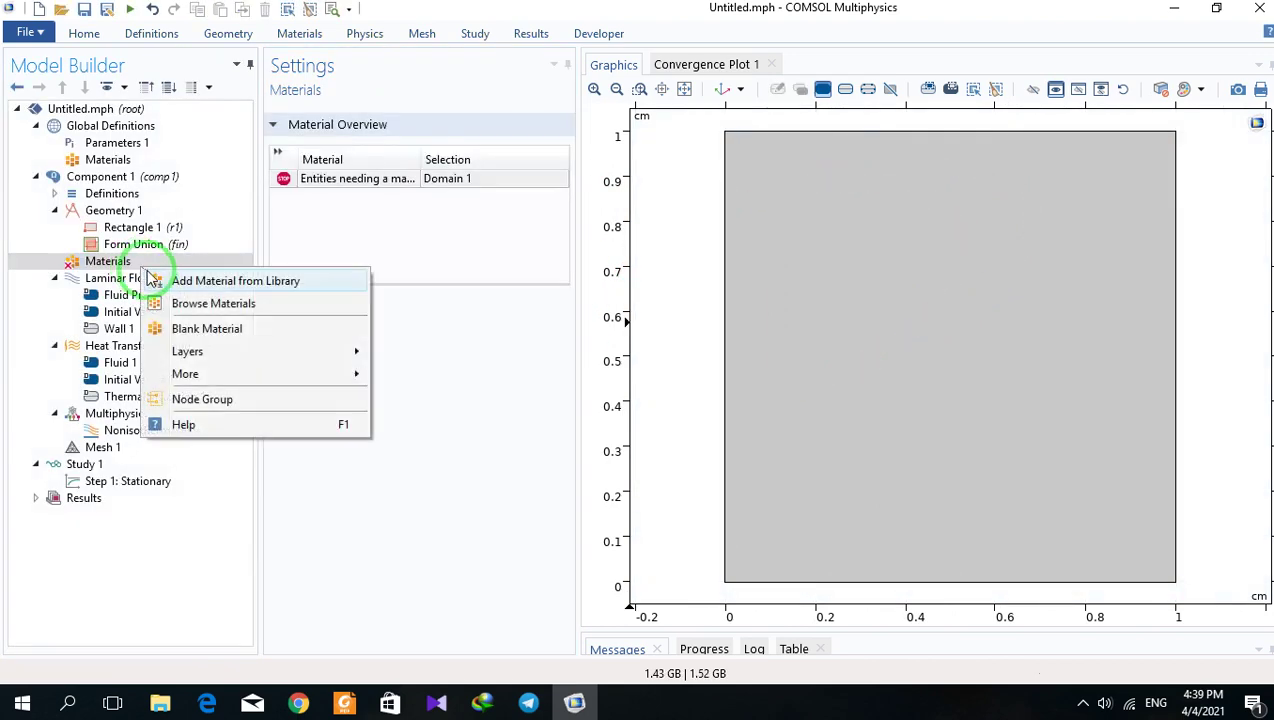
left_click(155, 281)
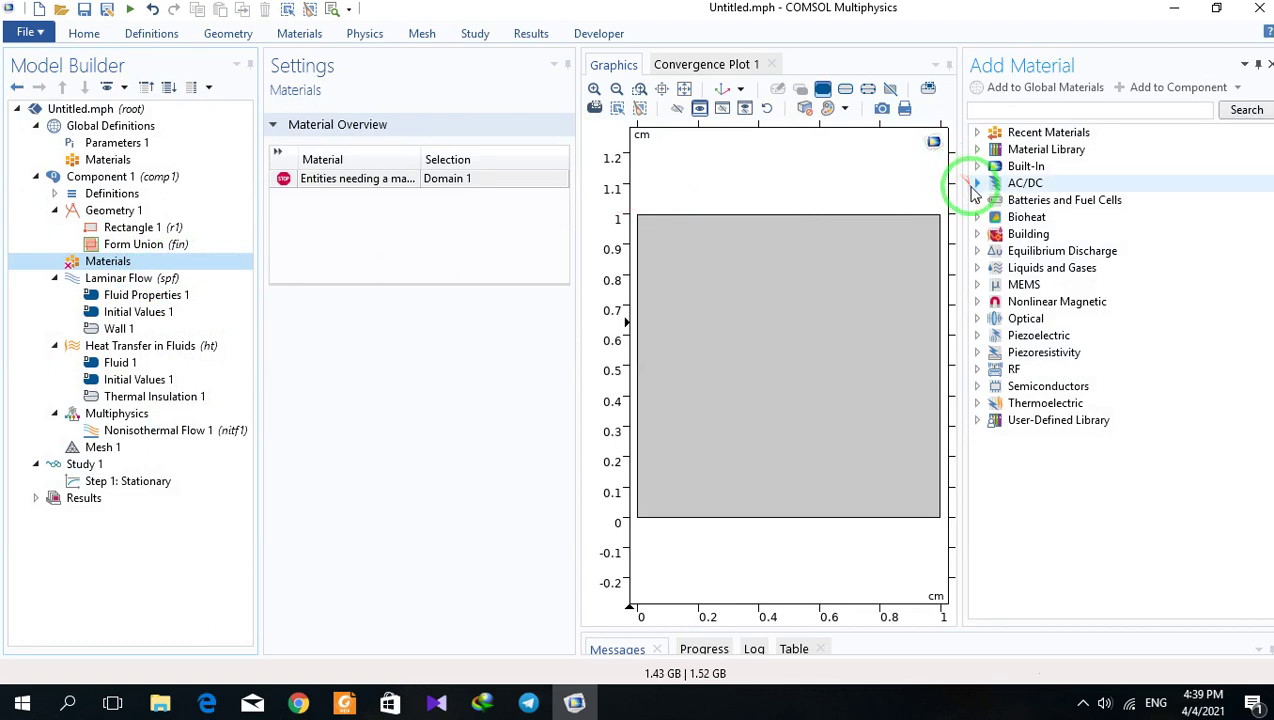
left_click(975, 170)
left_click_drag(1262, 176, 1262, 307)
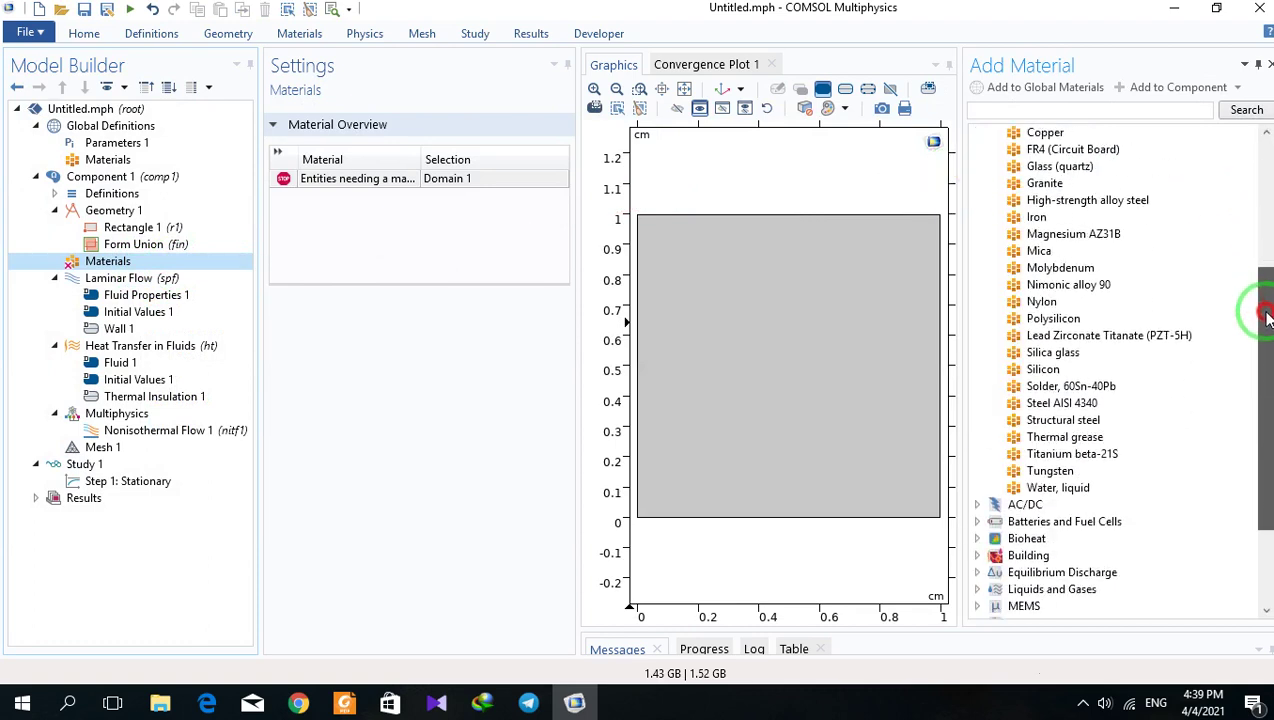
left_click(1076, 488)
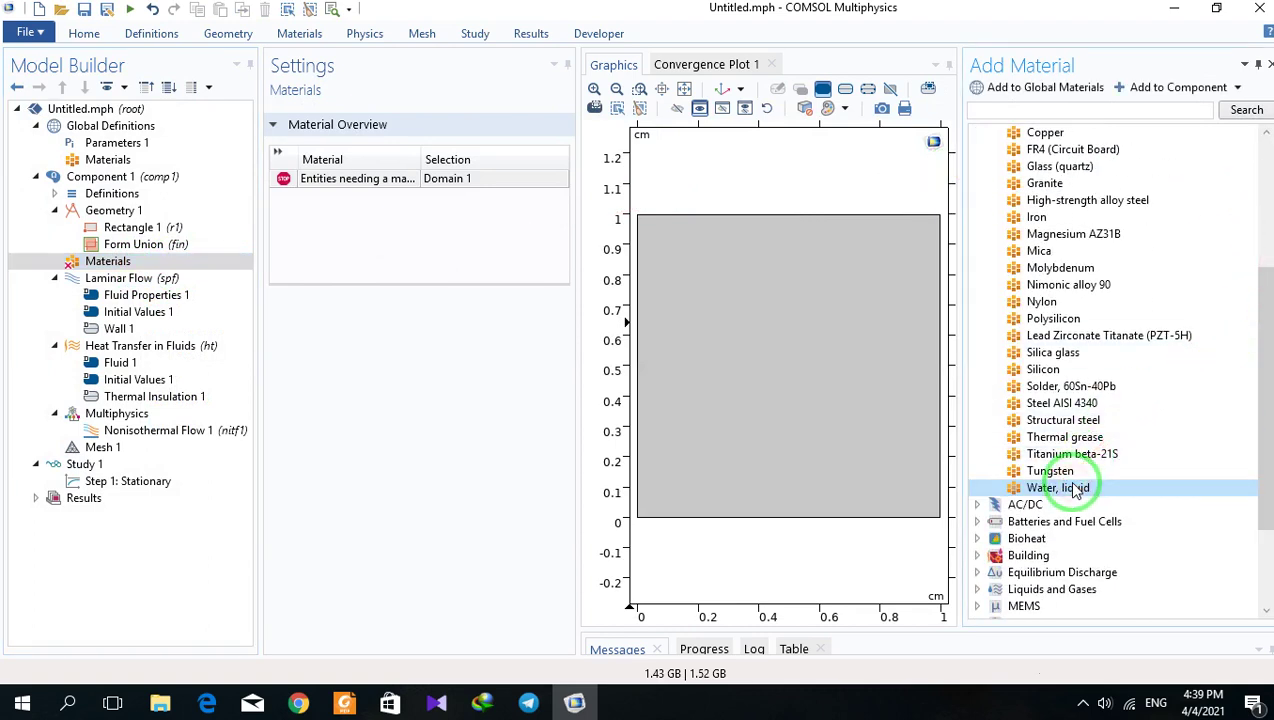
double_click(1076, 488)
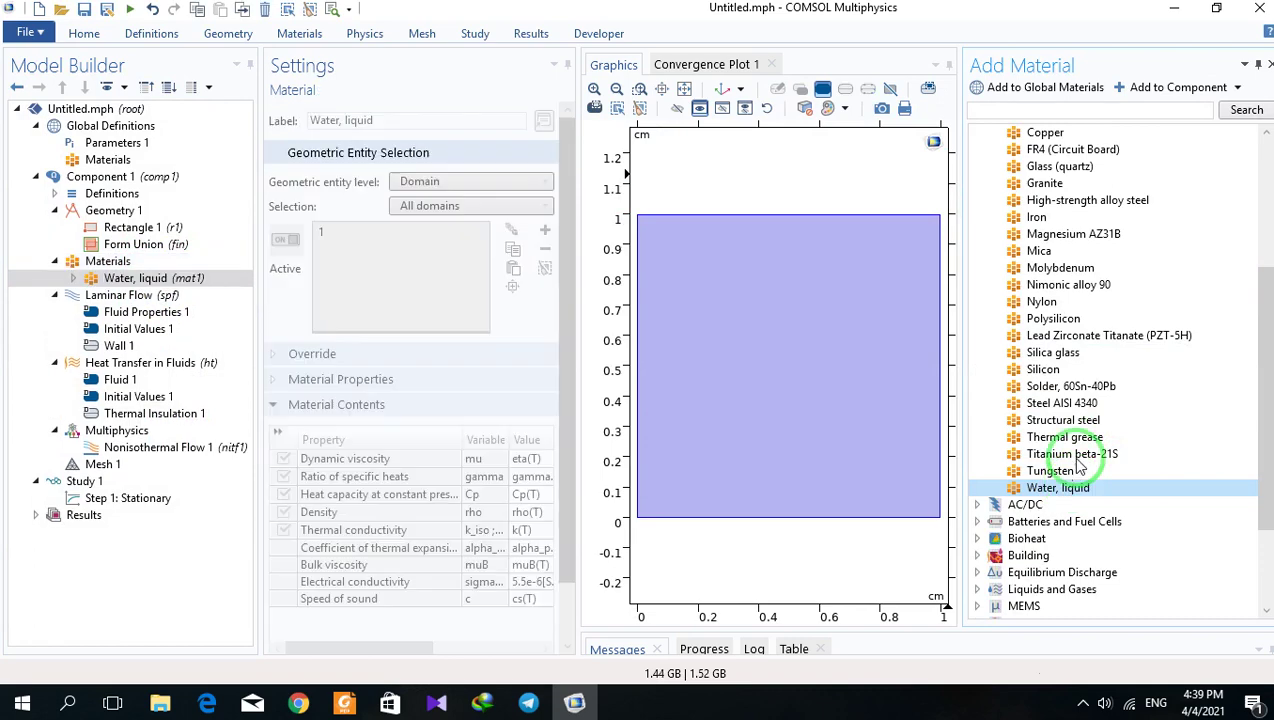
left_click(1269, 64)
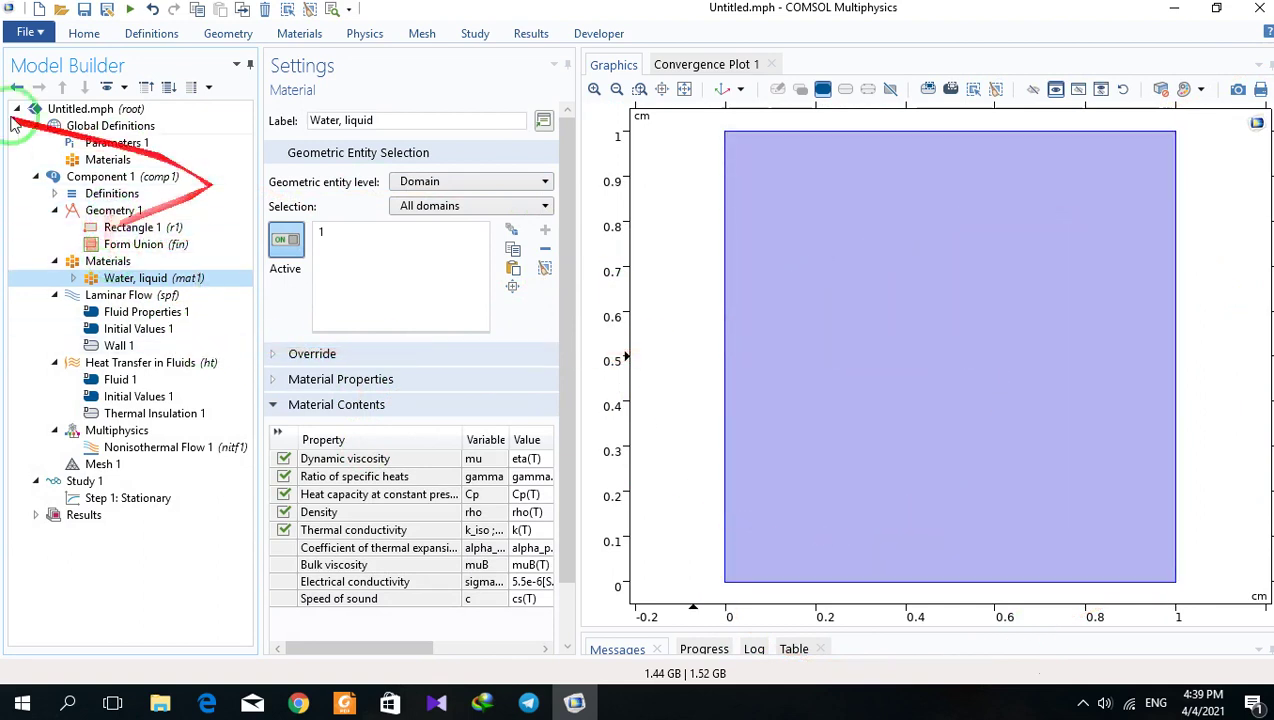
- Add a Pressure Point Constraint of 0 Pa to Laminar Flow at the square's upper-left corner point
left_click(116, 298)
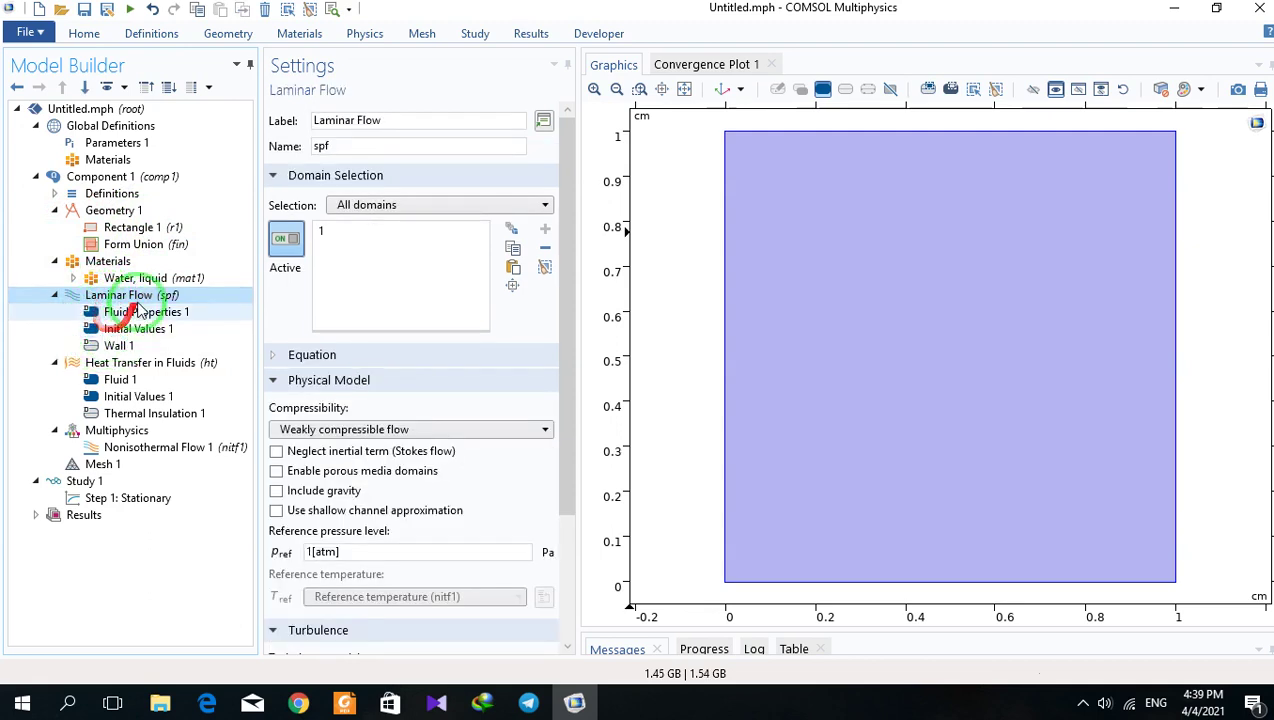
right_click(91, 302)
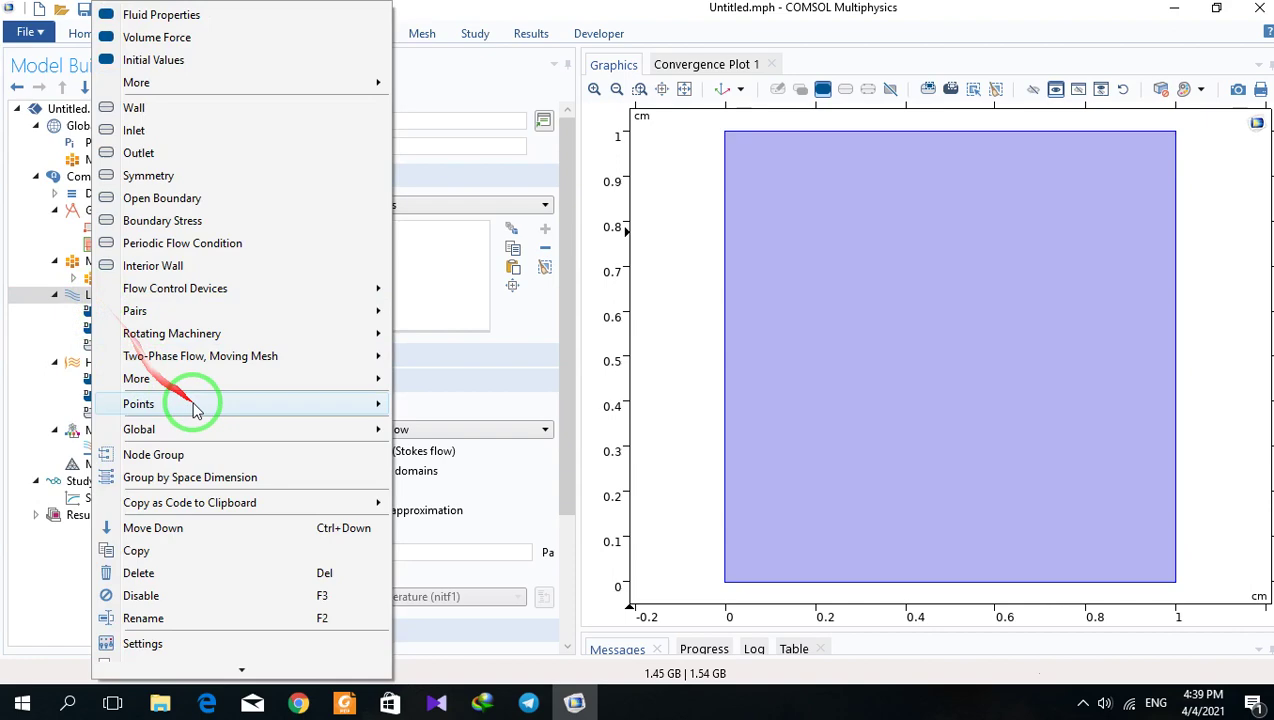
mouse_move(197, 410)
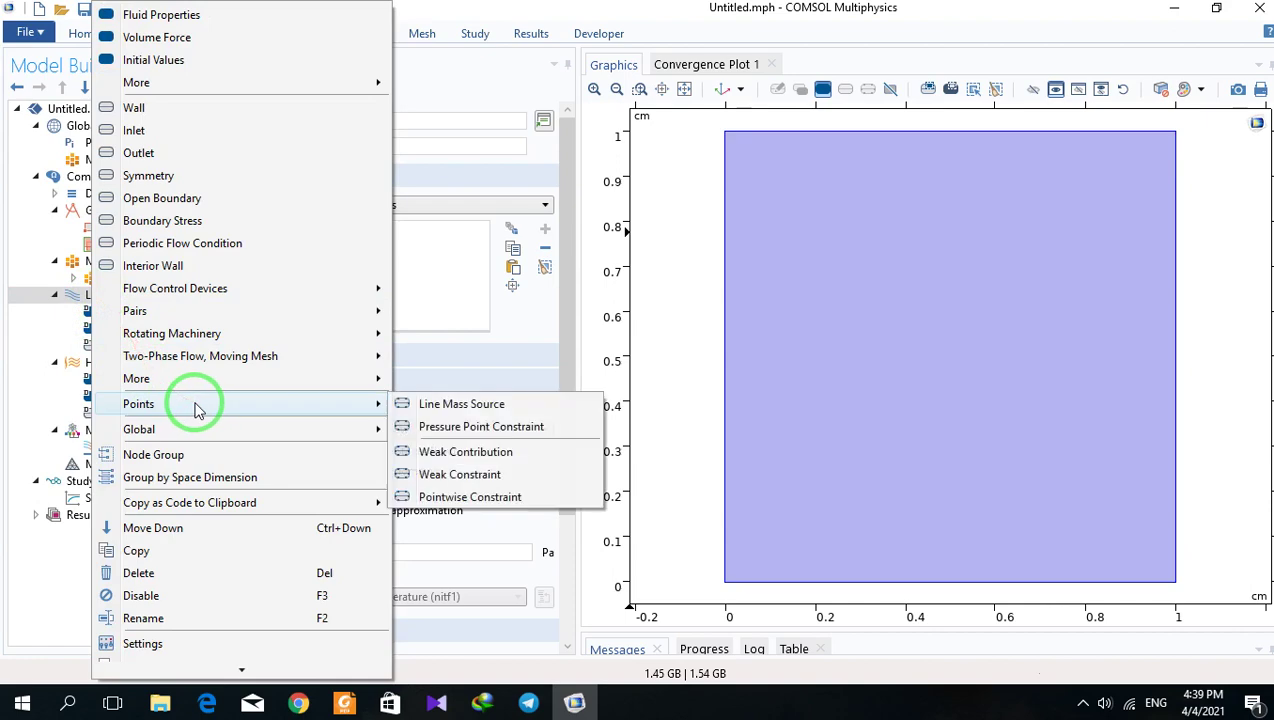
left_click(480, 427)
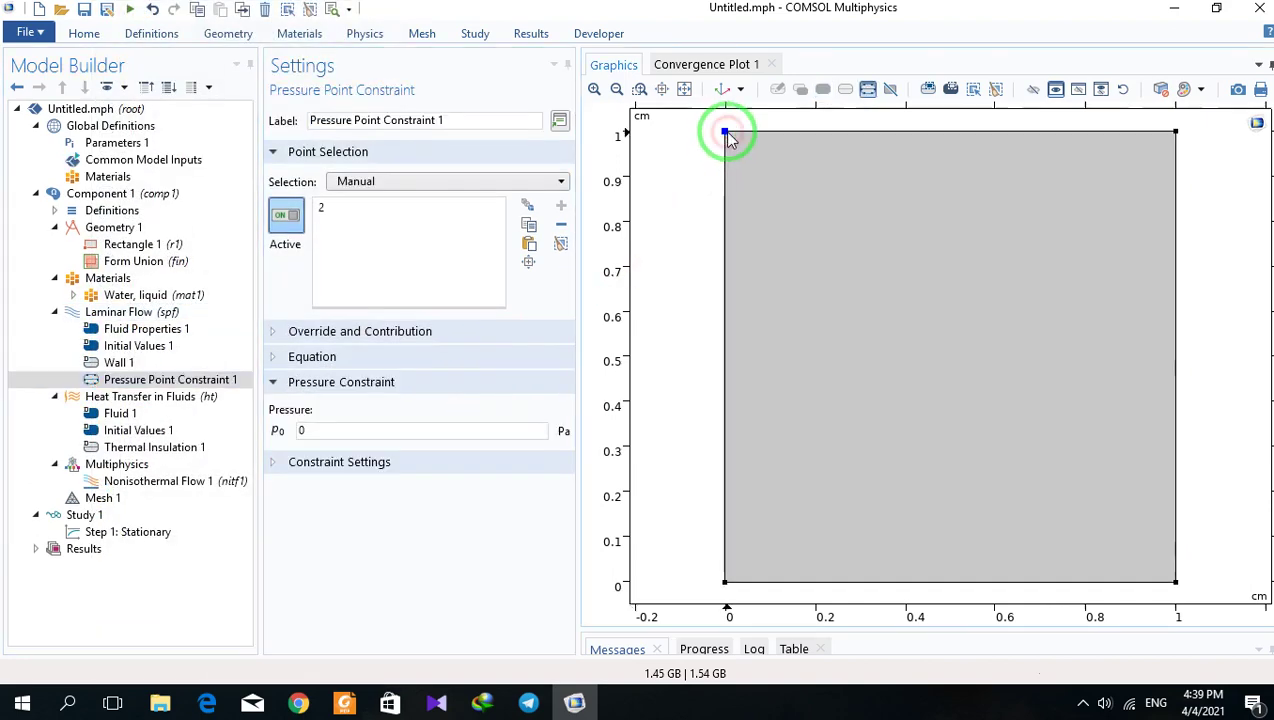
double_click(321, 429)
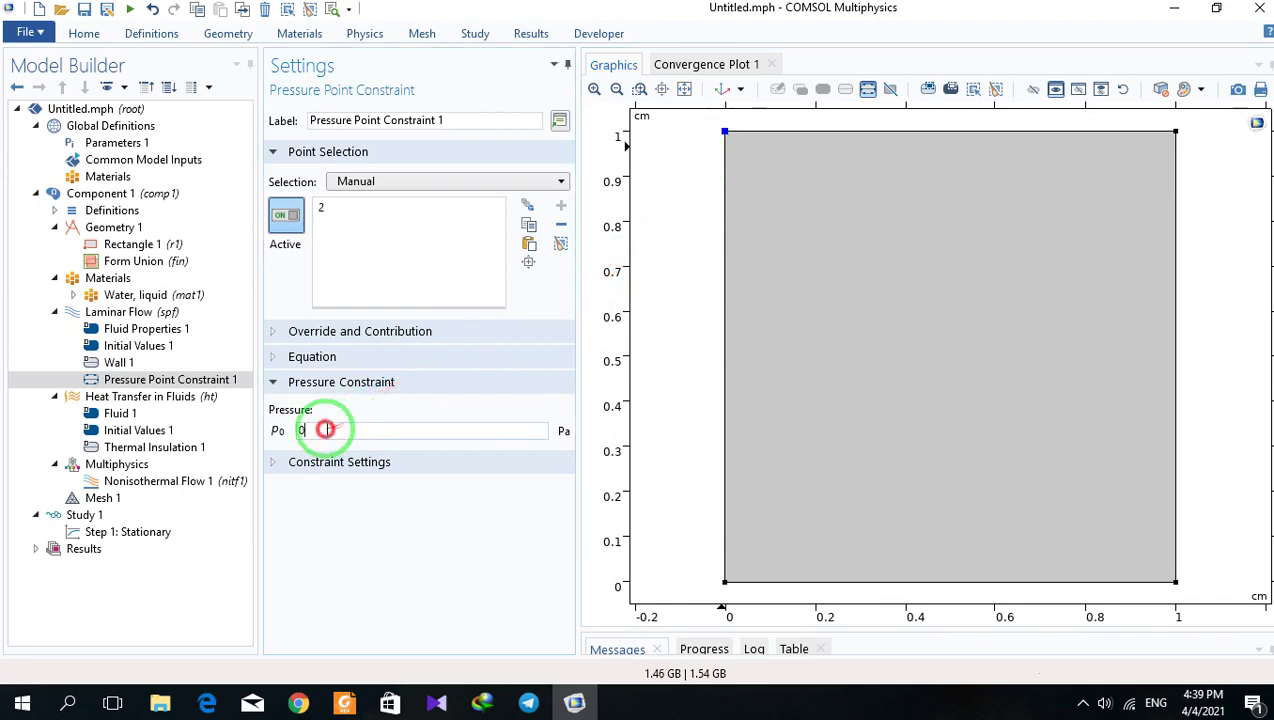
left_click(465, 521)
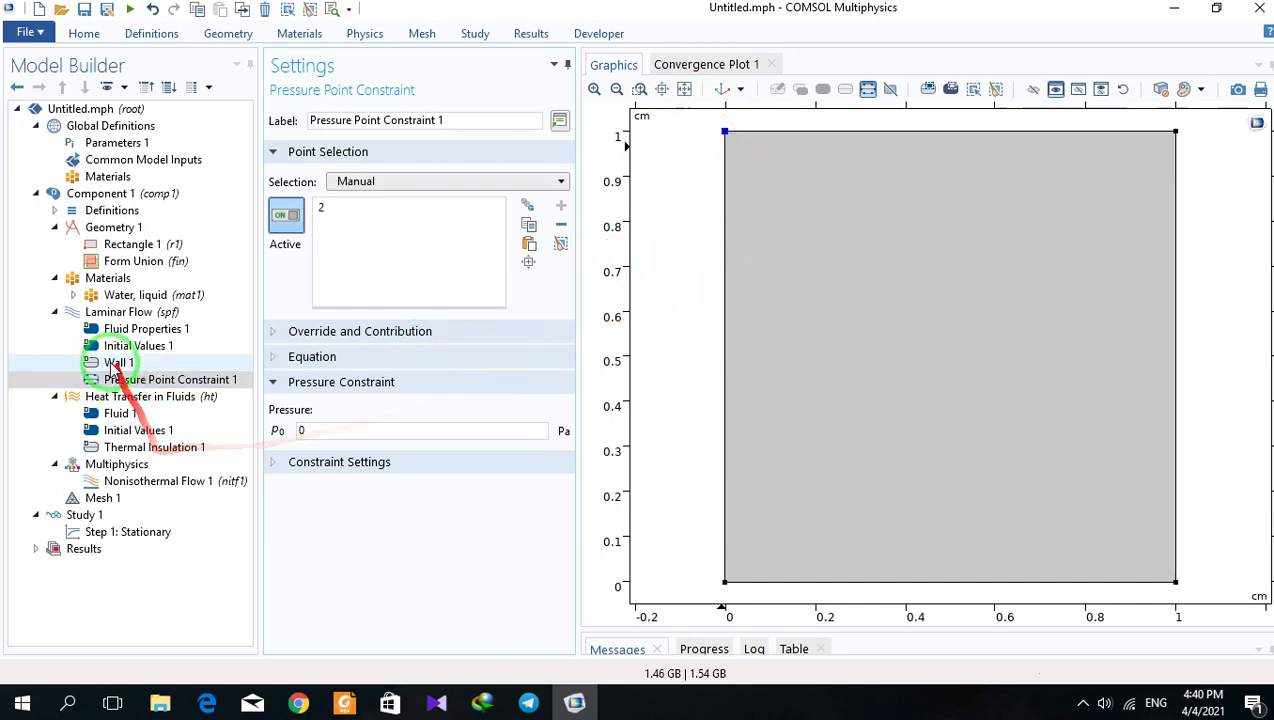
- Include gravity in the physical model of the Laminar Flow interface
left_click(88, 312)
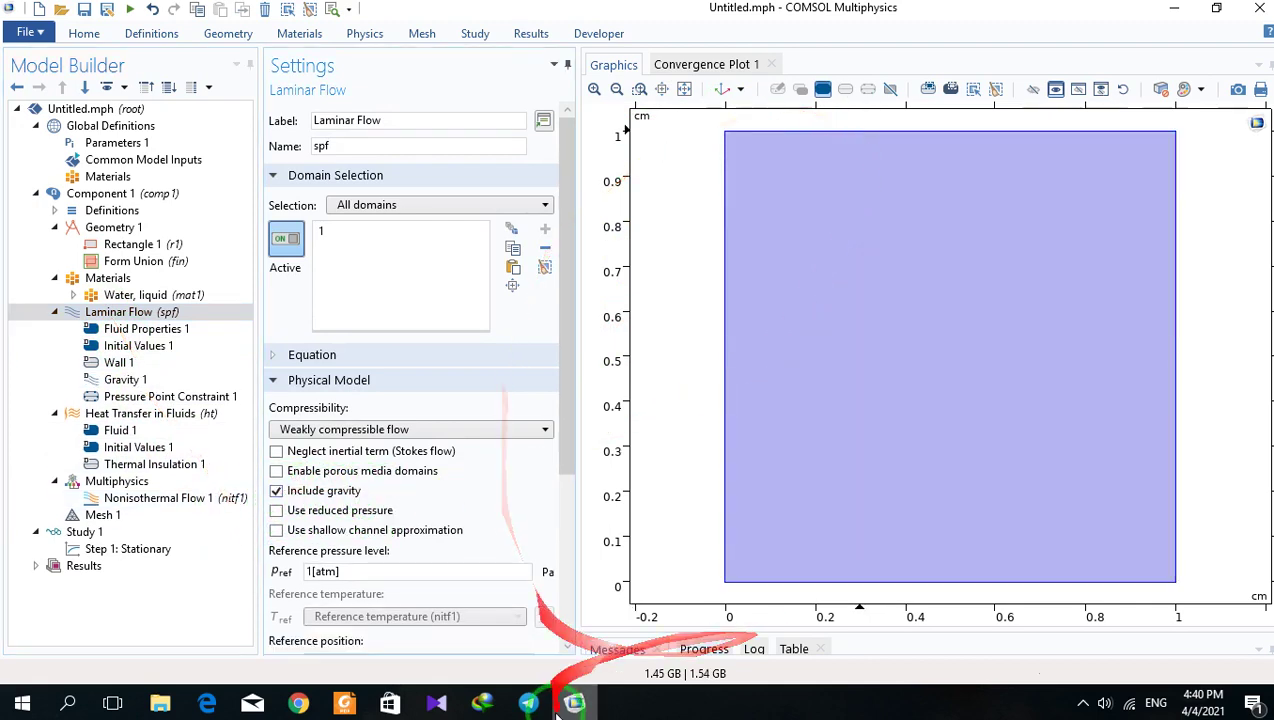
- Add a Temperature condition of 25[degC] to Heat Transfer in Fluids on the square's left edge
left_click(975, 120)
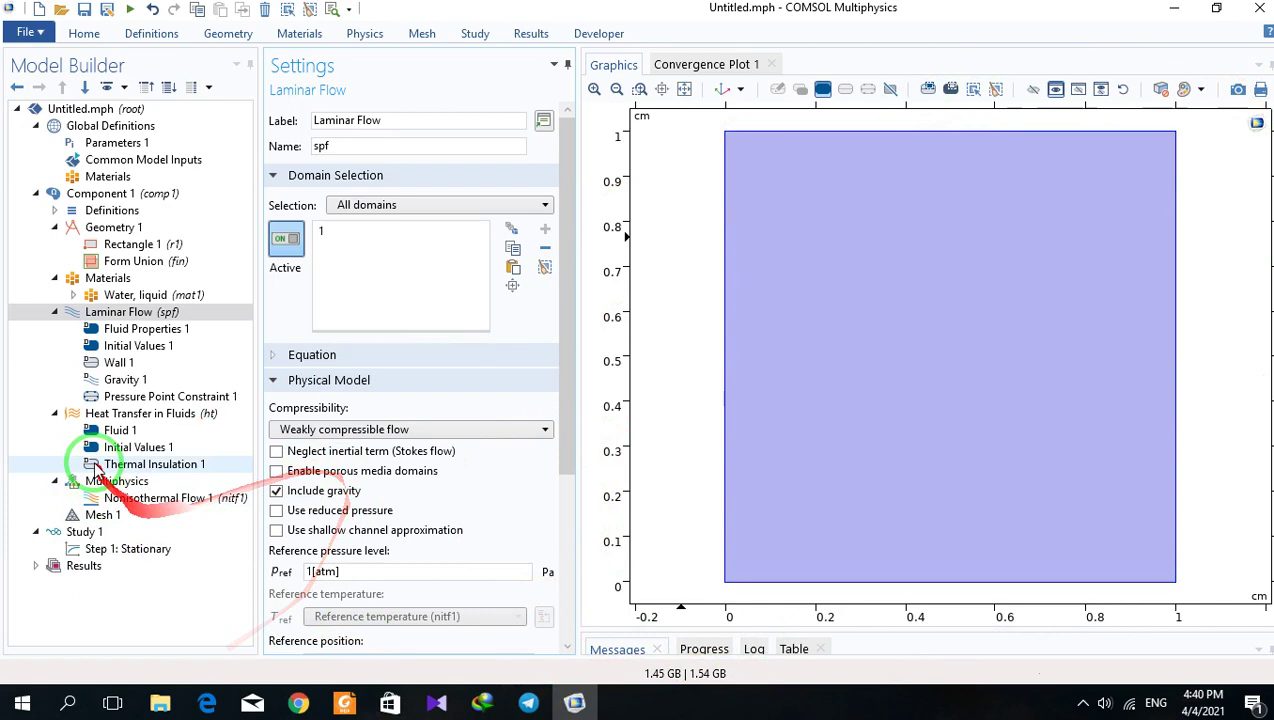
left_click(95, 418)
right_click(100, 418)
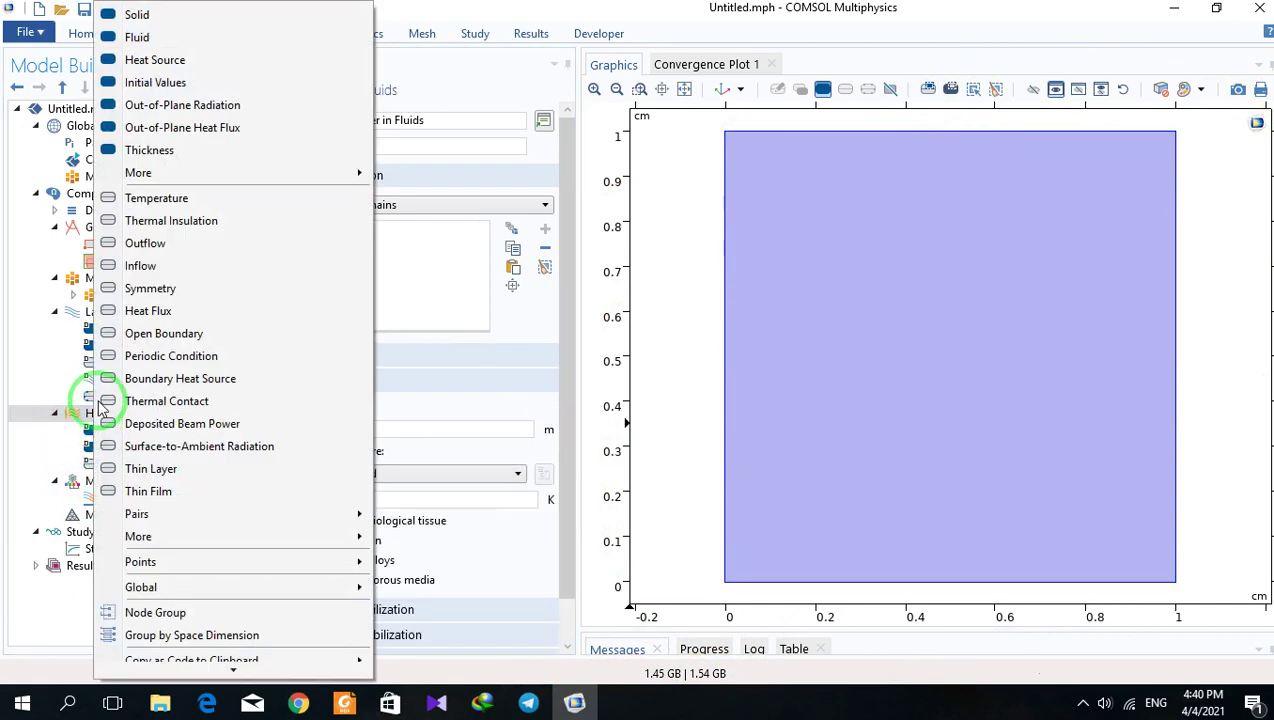
left_click(143, 200)
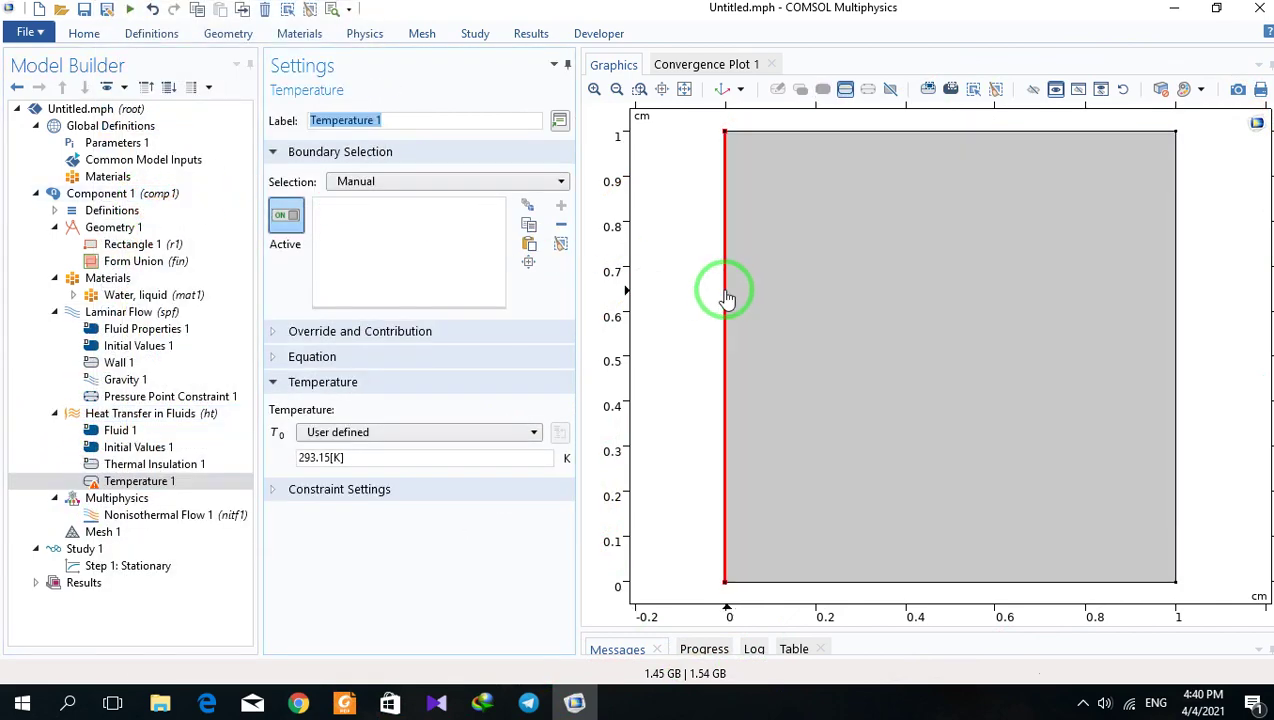
left_click(726, 290)
left_click(345, 457)
left_click_drag(348, 457, 57, 470)
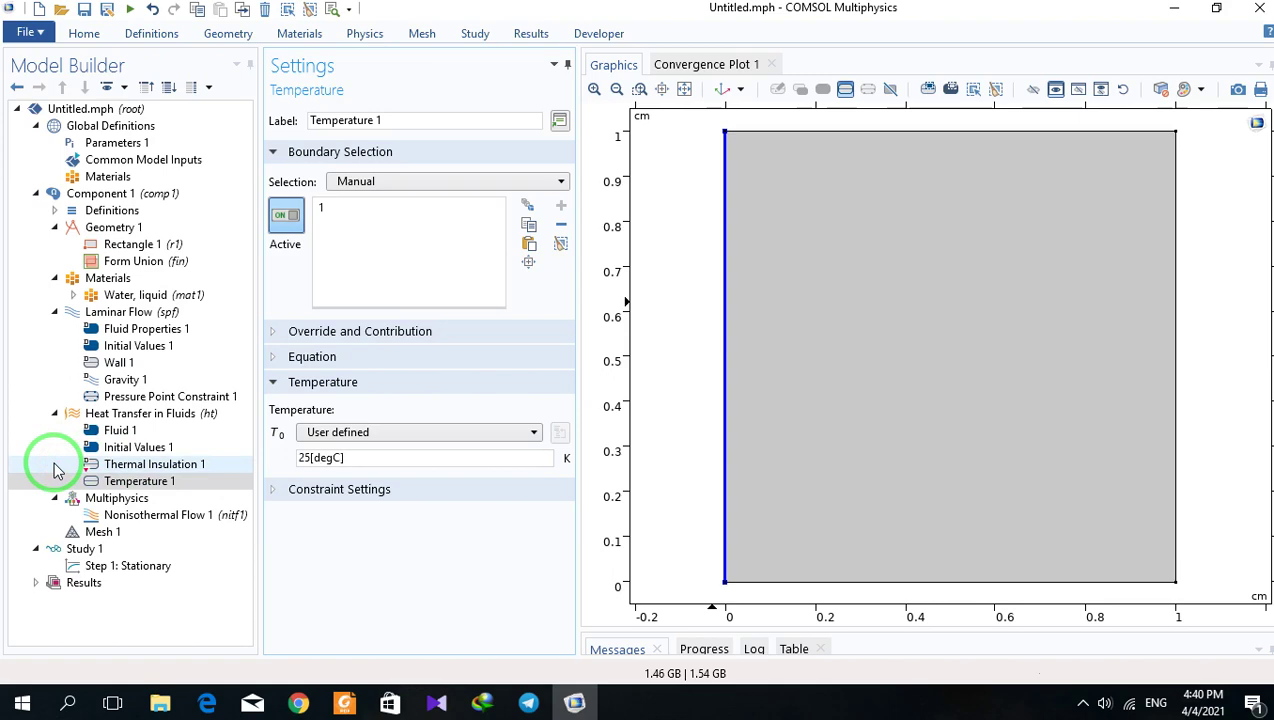
- Add a second Temperature condition of 20[degC] to Heat Transfer in Fluids on the square's right edge
left_click(90, 415)
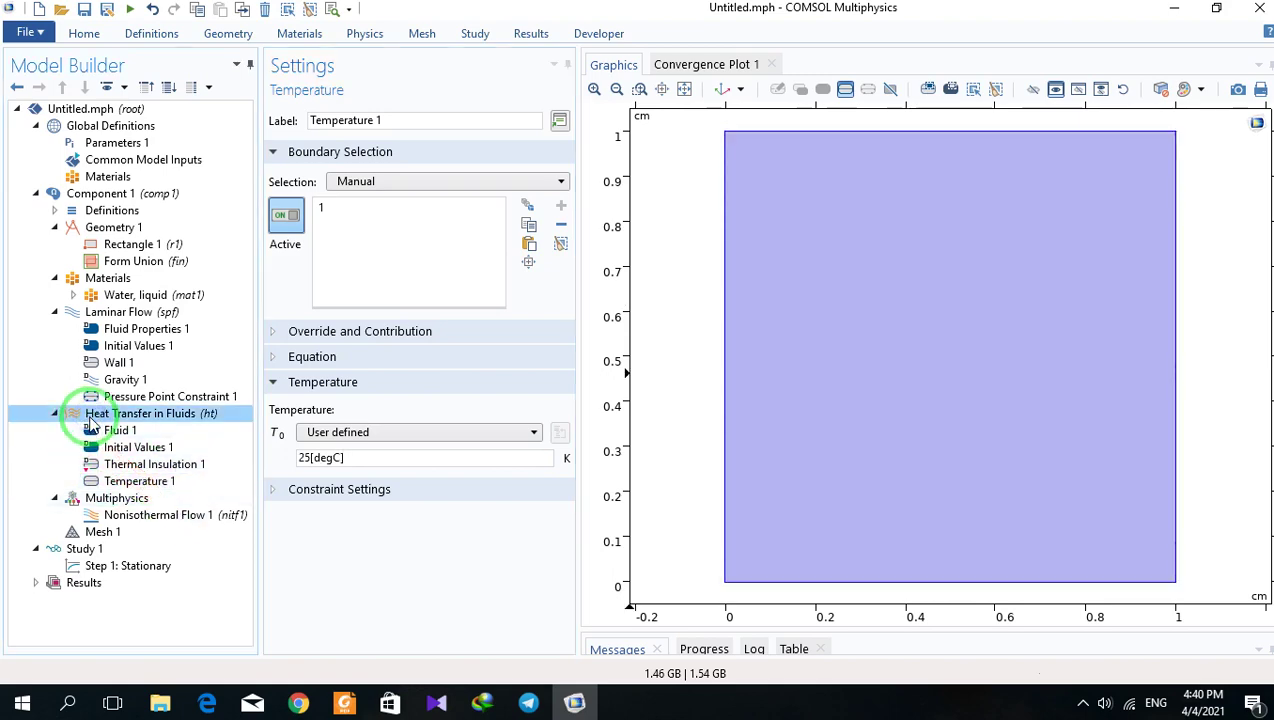
right_click(90, 425)
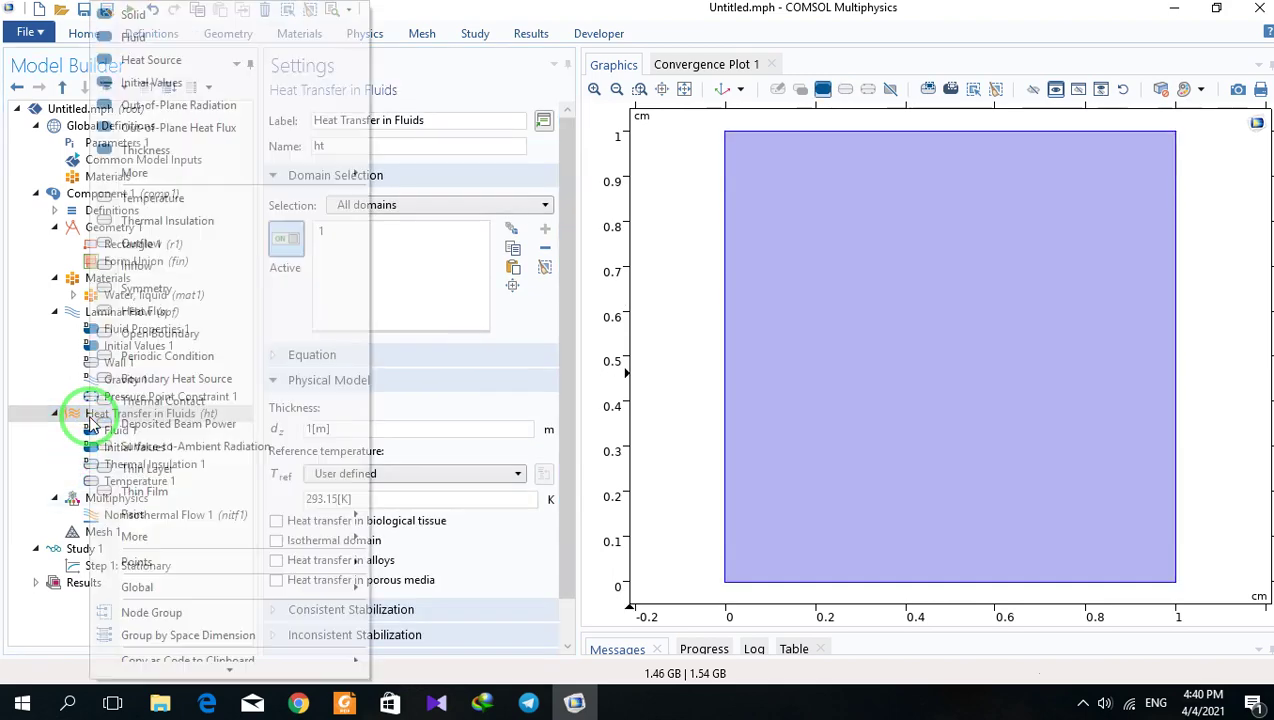
left_click(140, 200)
left_click(1172, 222)
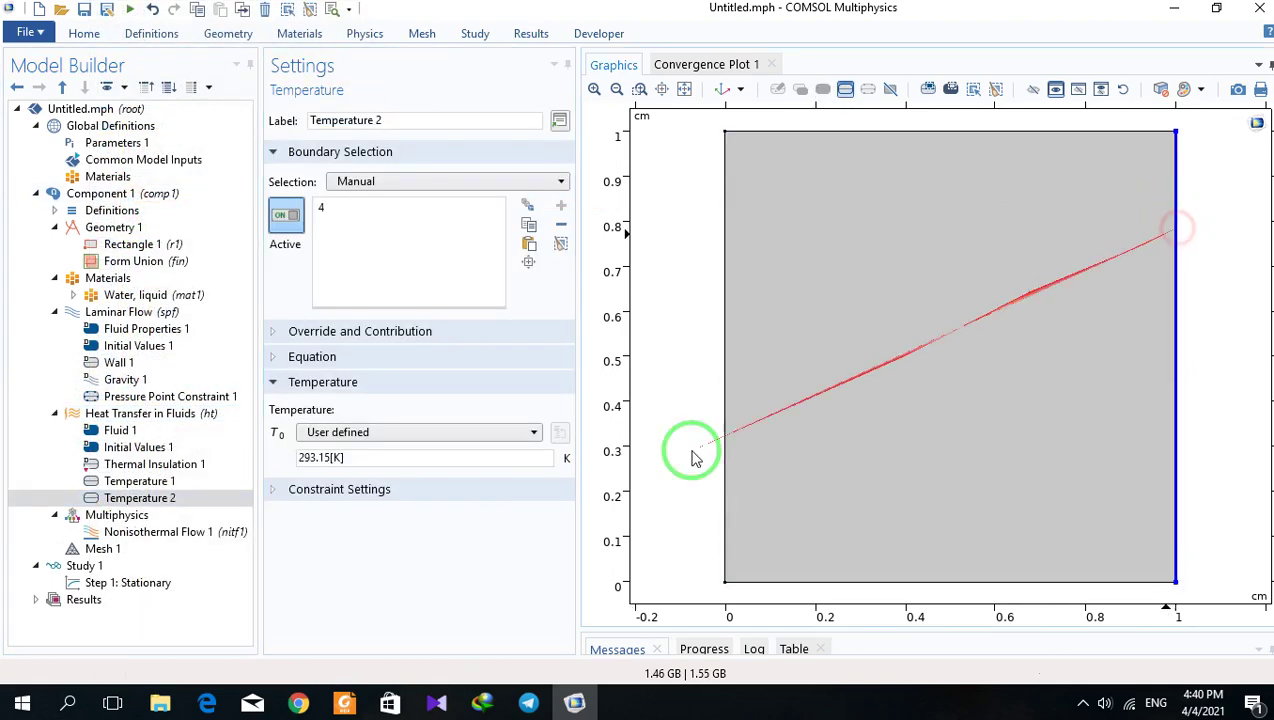
double_click(331, 457)
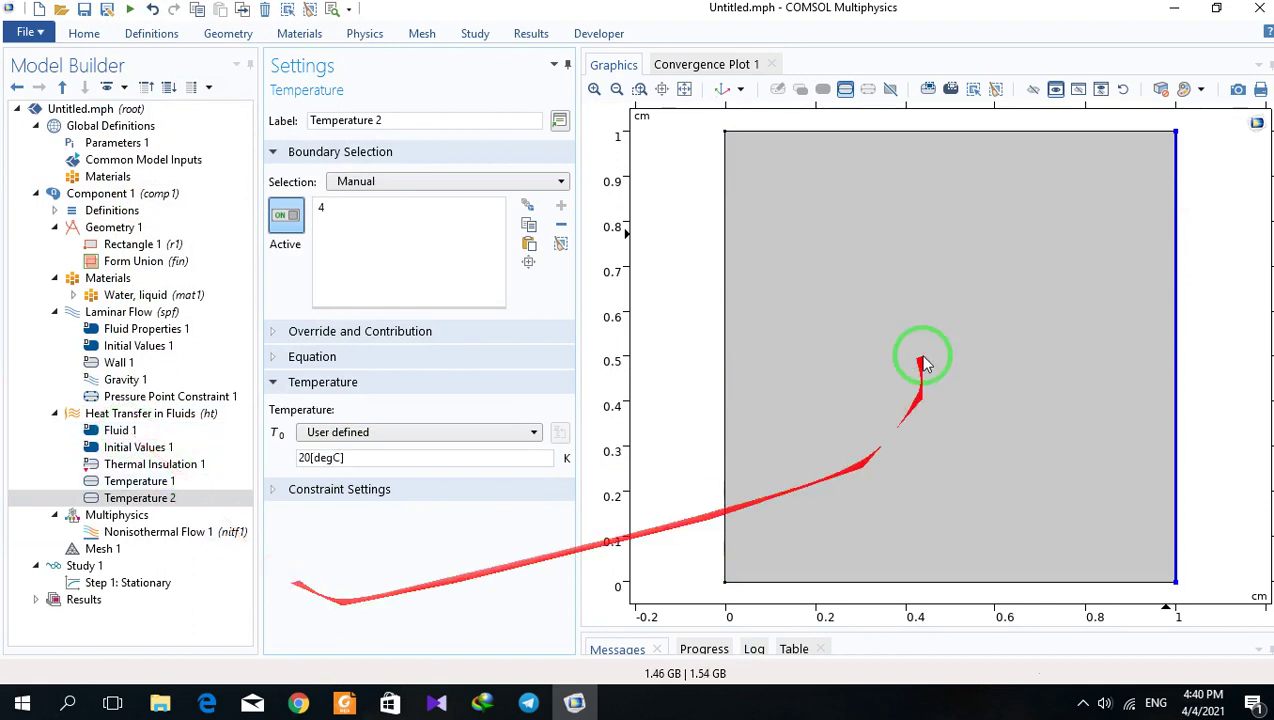
- Build the physics-controlled mesh with Normal element size and compute Study 1
left_click(80, 548)
left_click(285, 106)
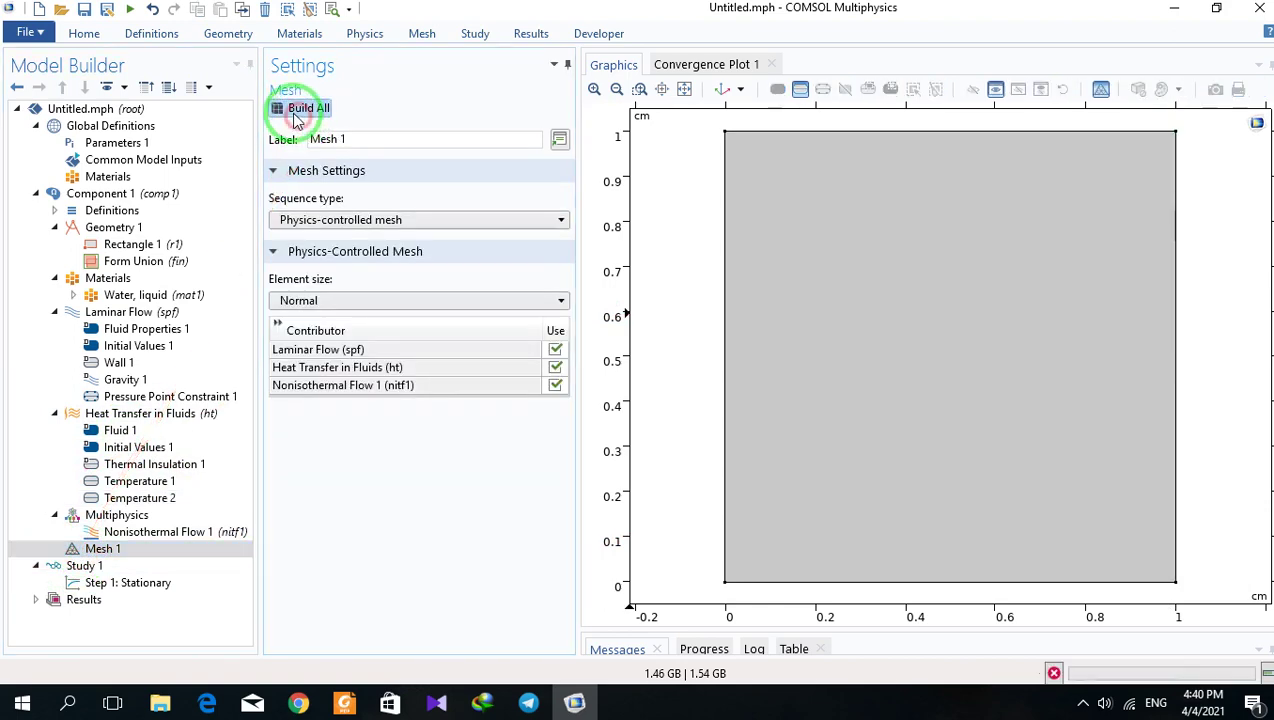
left_click(86, 566)
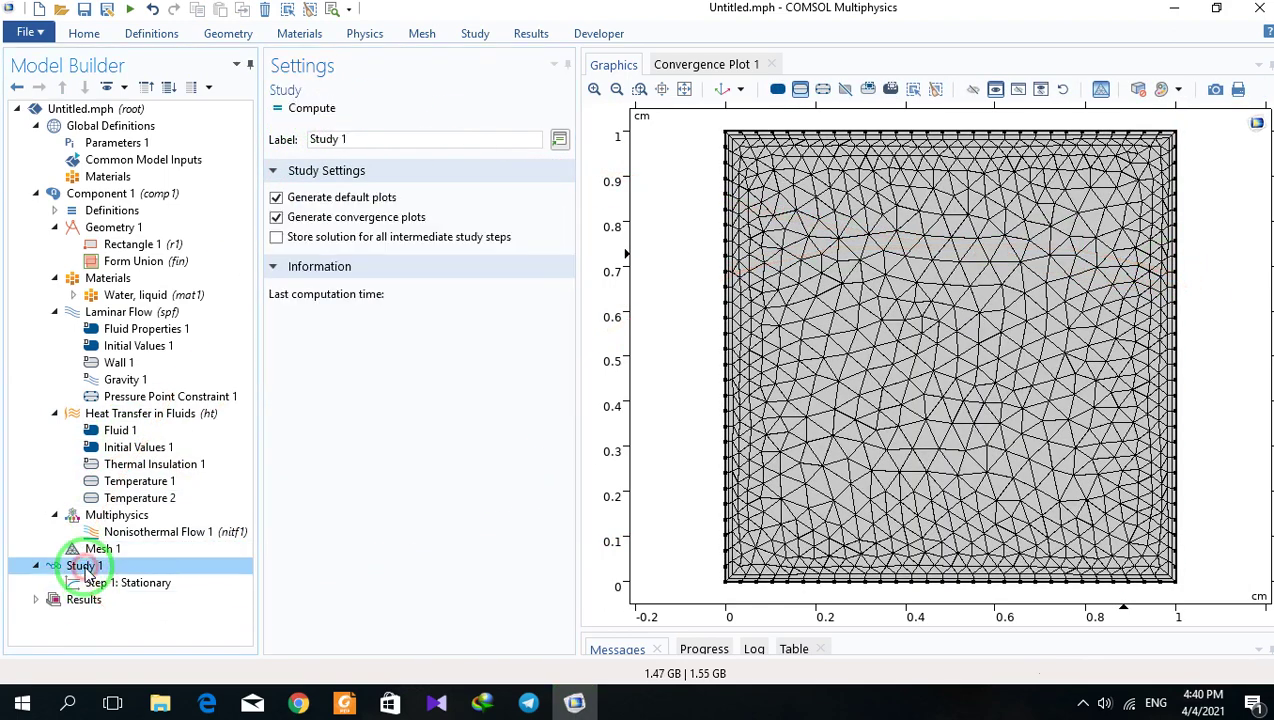
left_click(296, 108)
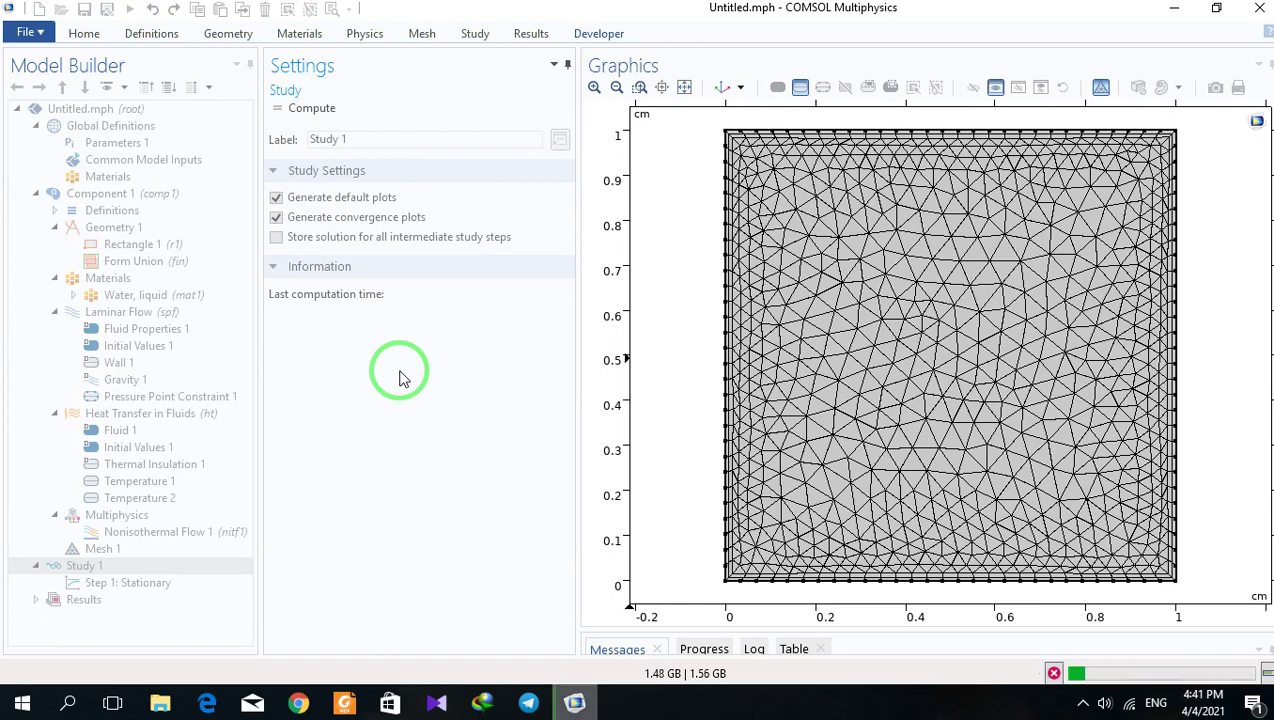
left_click(1083, 703)
right_click(1101, 627)
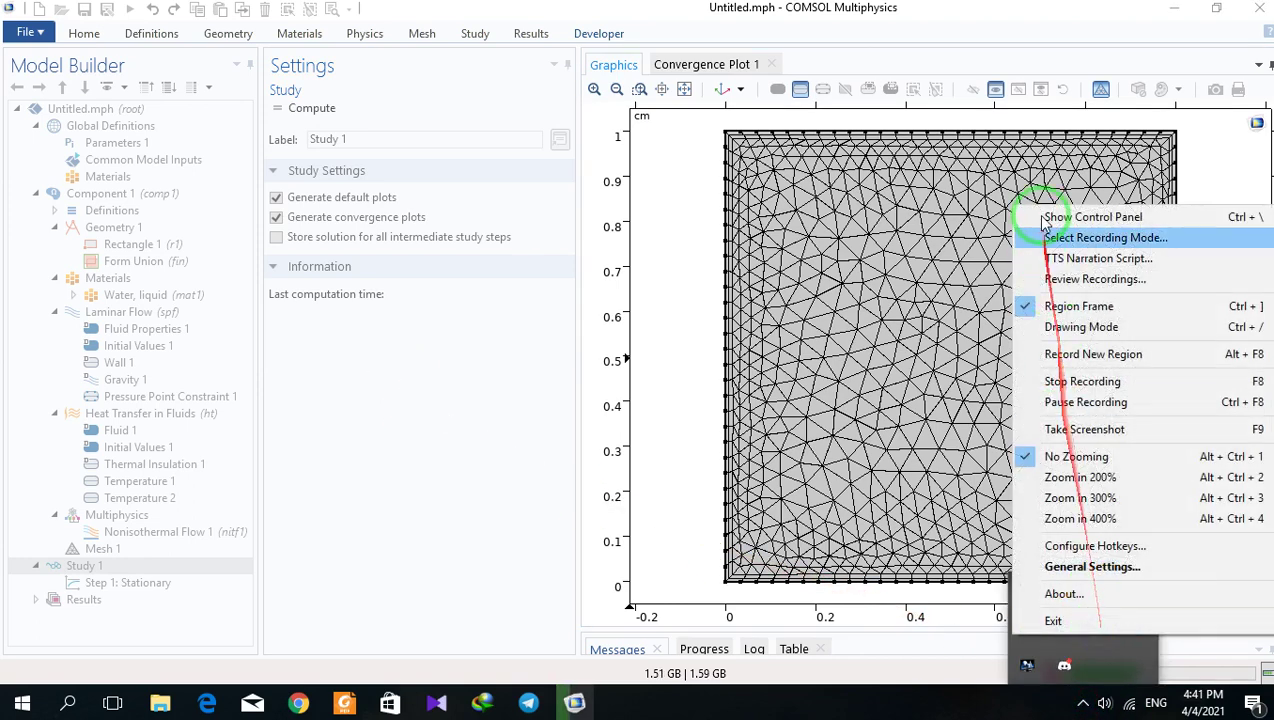
left_click(507, 391)
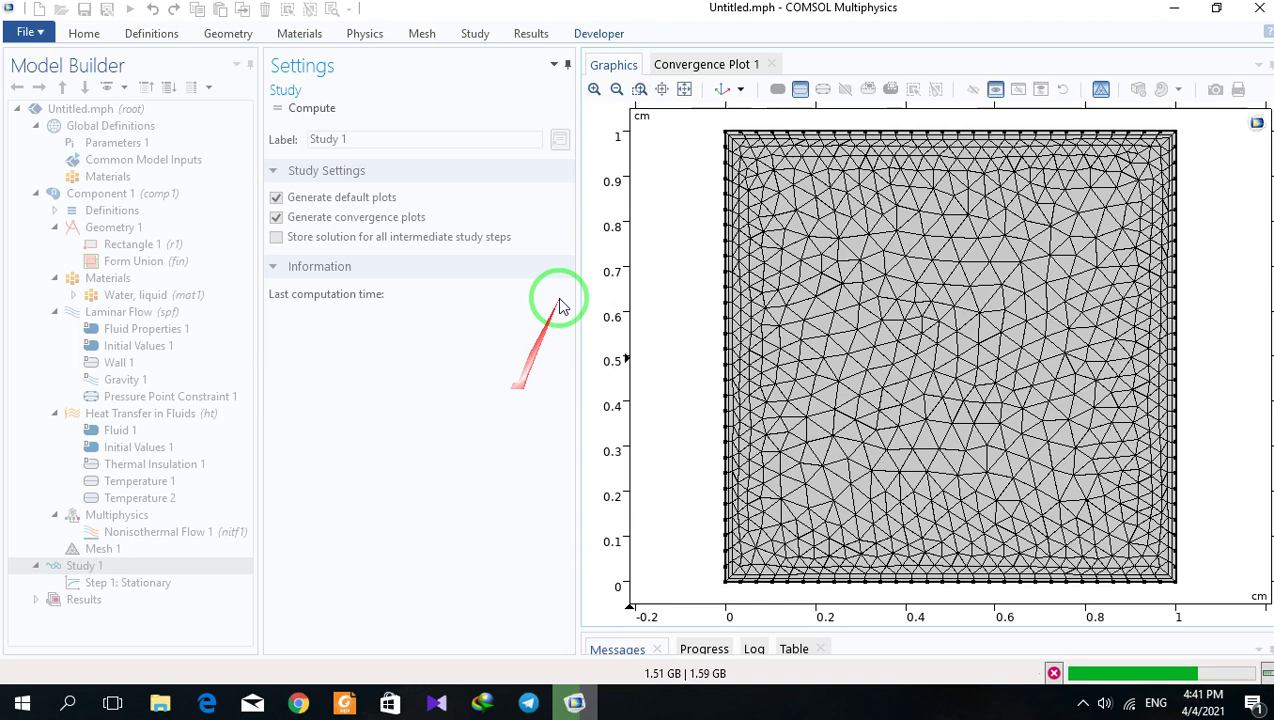
- Examine the nonlinear solver's convergence plot, and return to the velocity magnitude plot
left_click(674, 68)
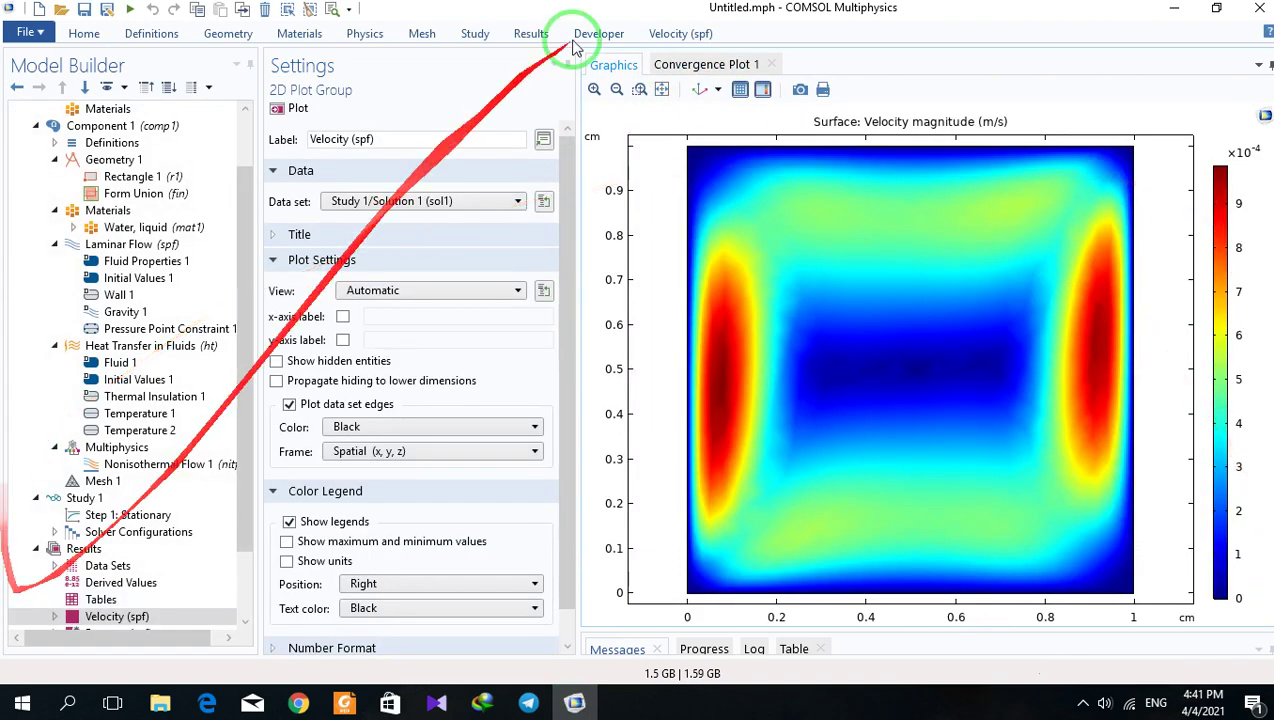
left_click(671, 63)
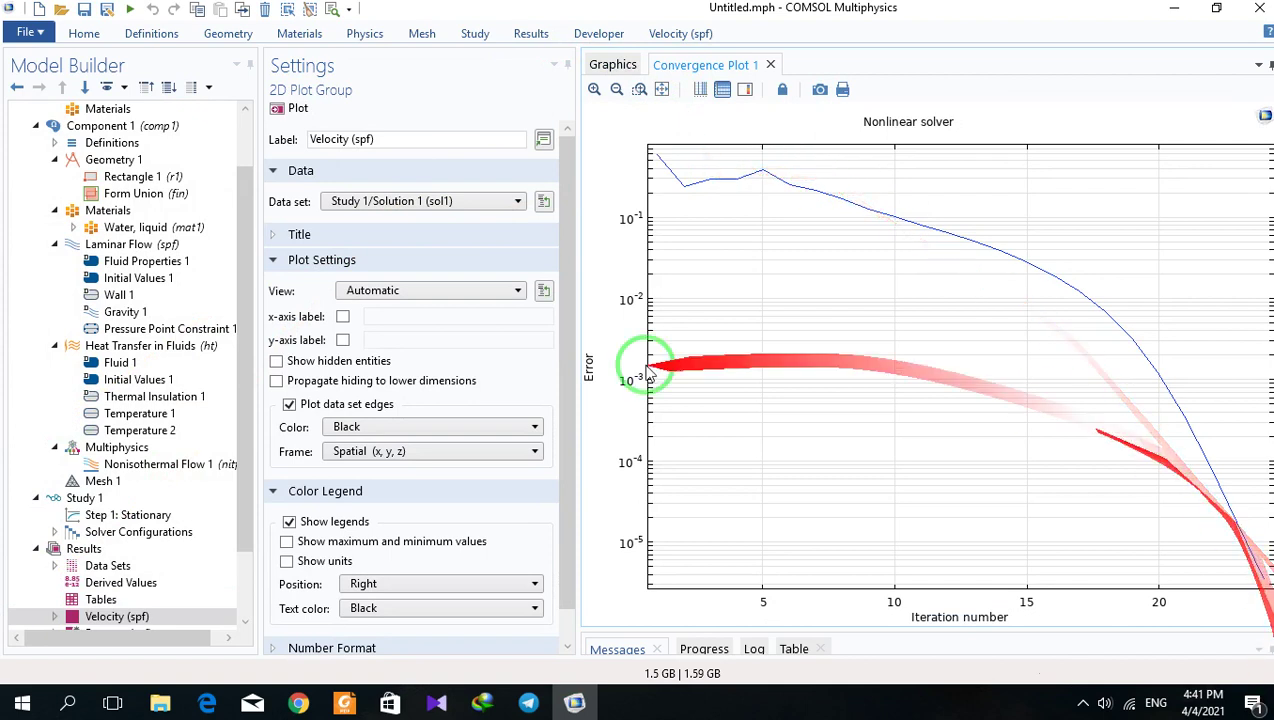
left_click_drag(238, 470, 237, 563)
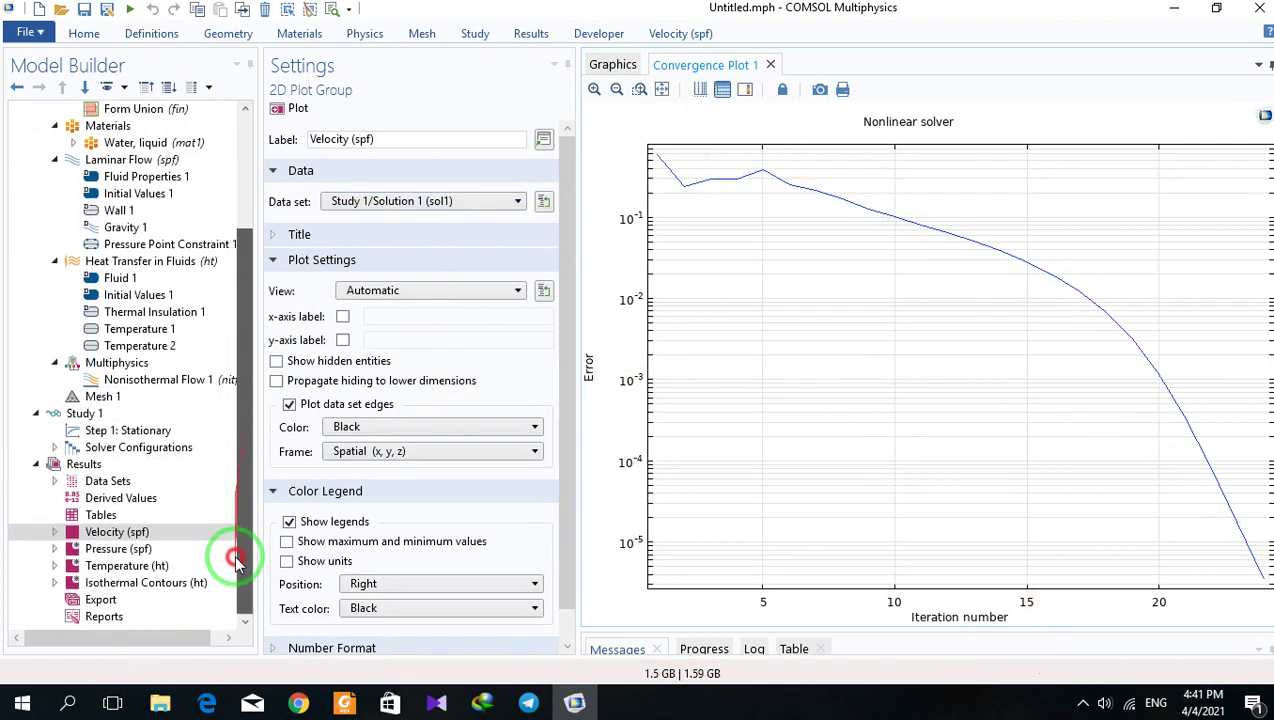
left_click(595, 70)
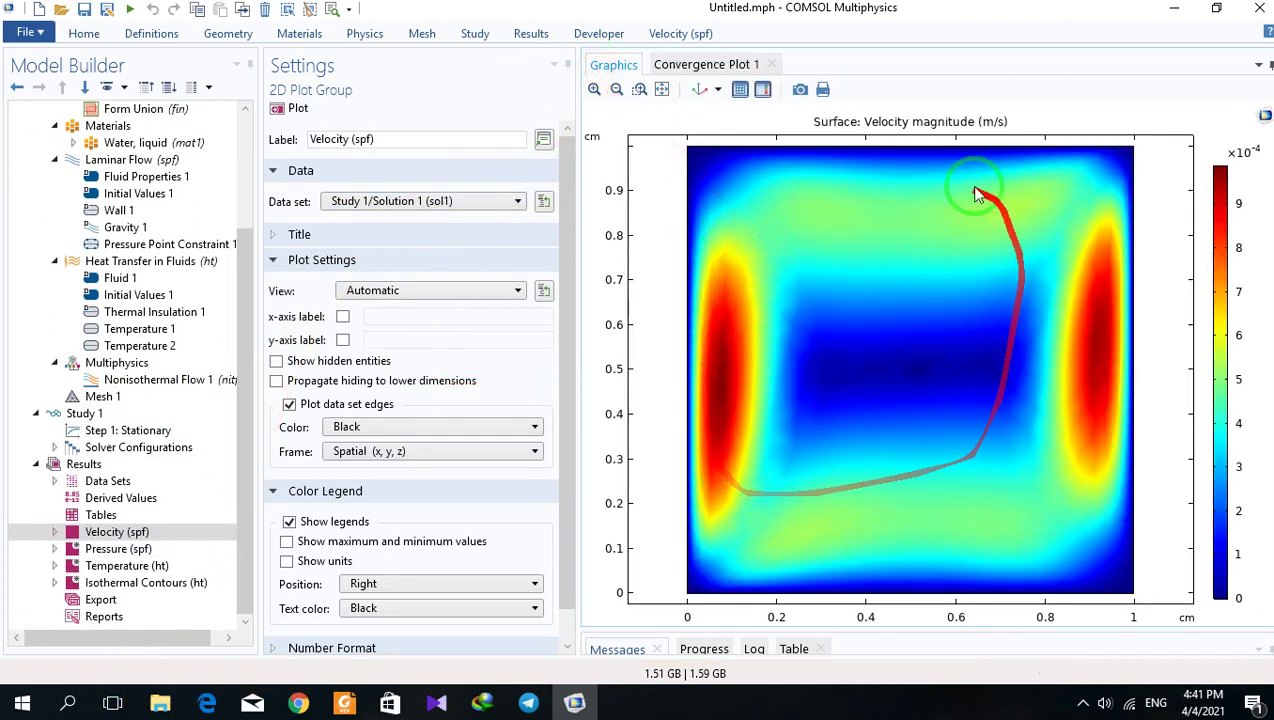
- Add an Arrow Surface of the velocity field to the Velocity plot group, with a scale factor of 140
left_click(88, 535)
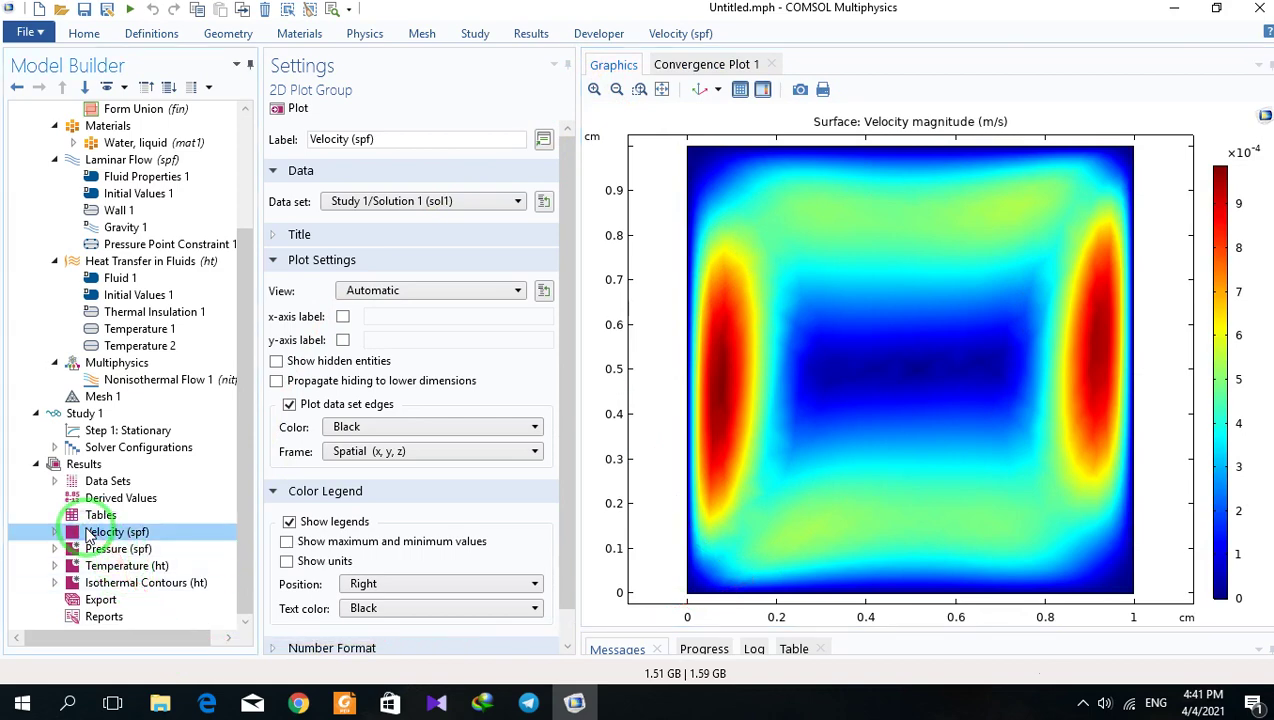
right_click(88, 537)
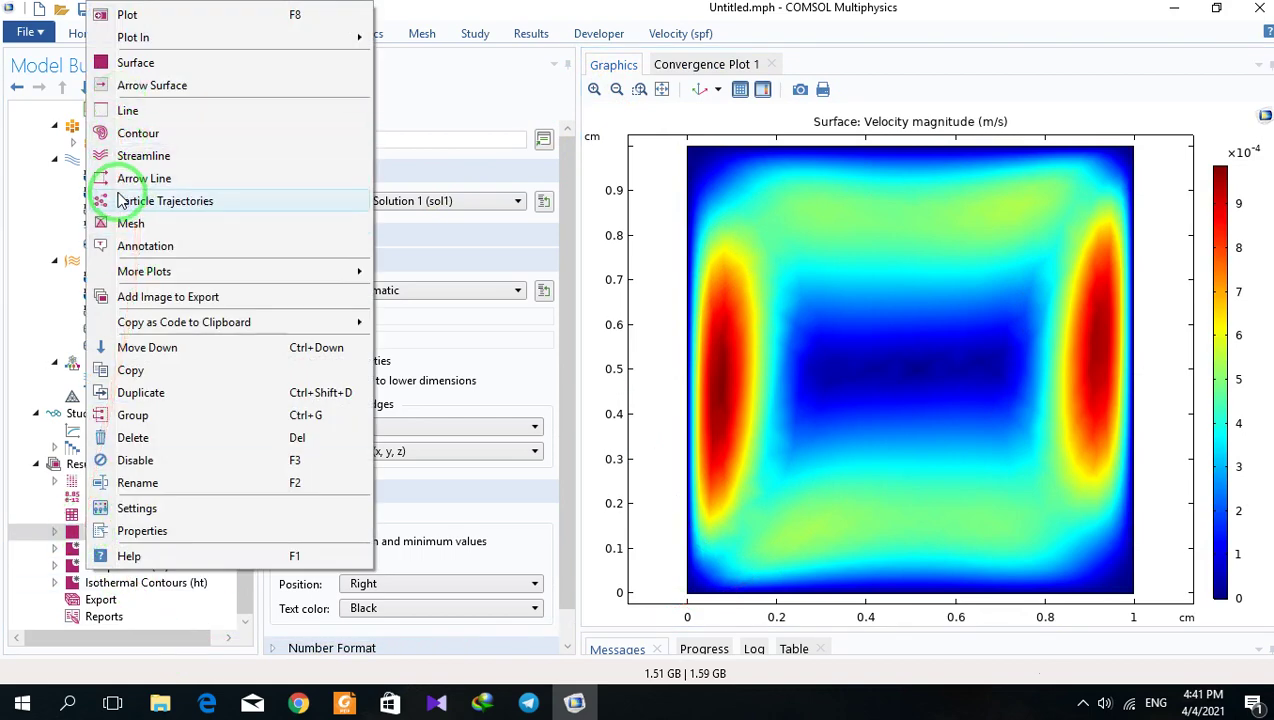
left_click(127, 86)
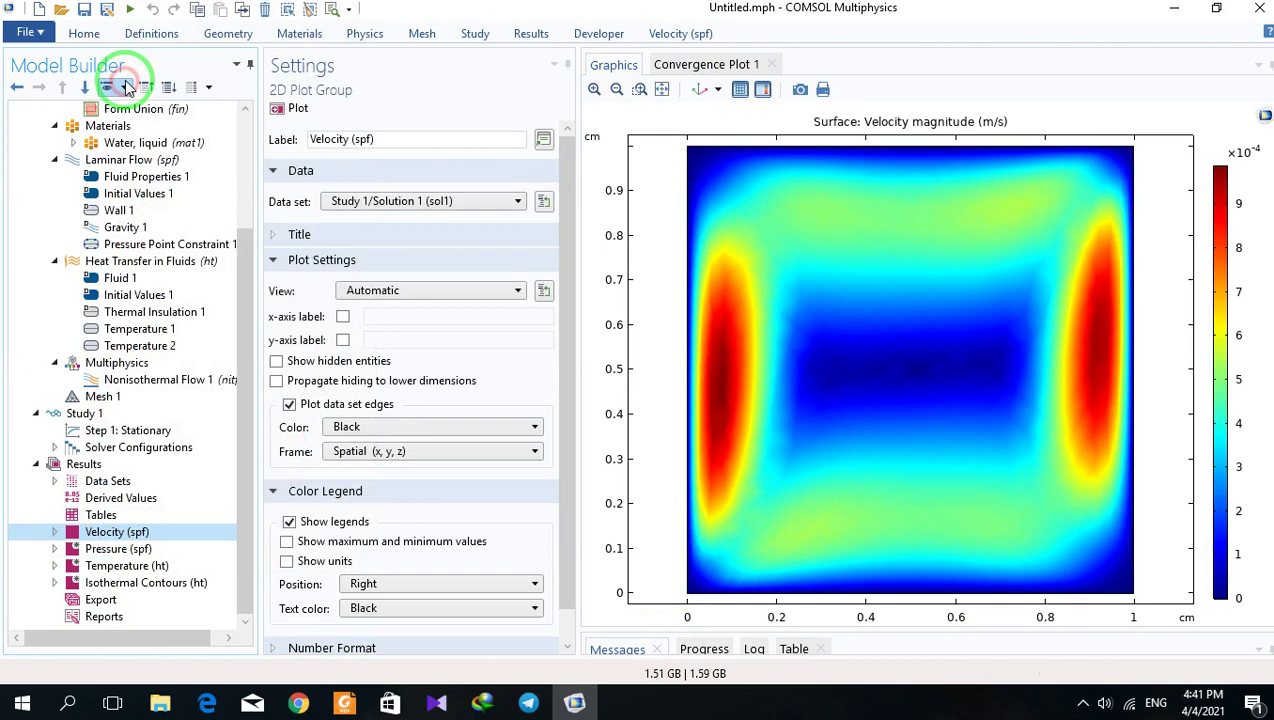
left_click(296, 108)
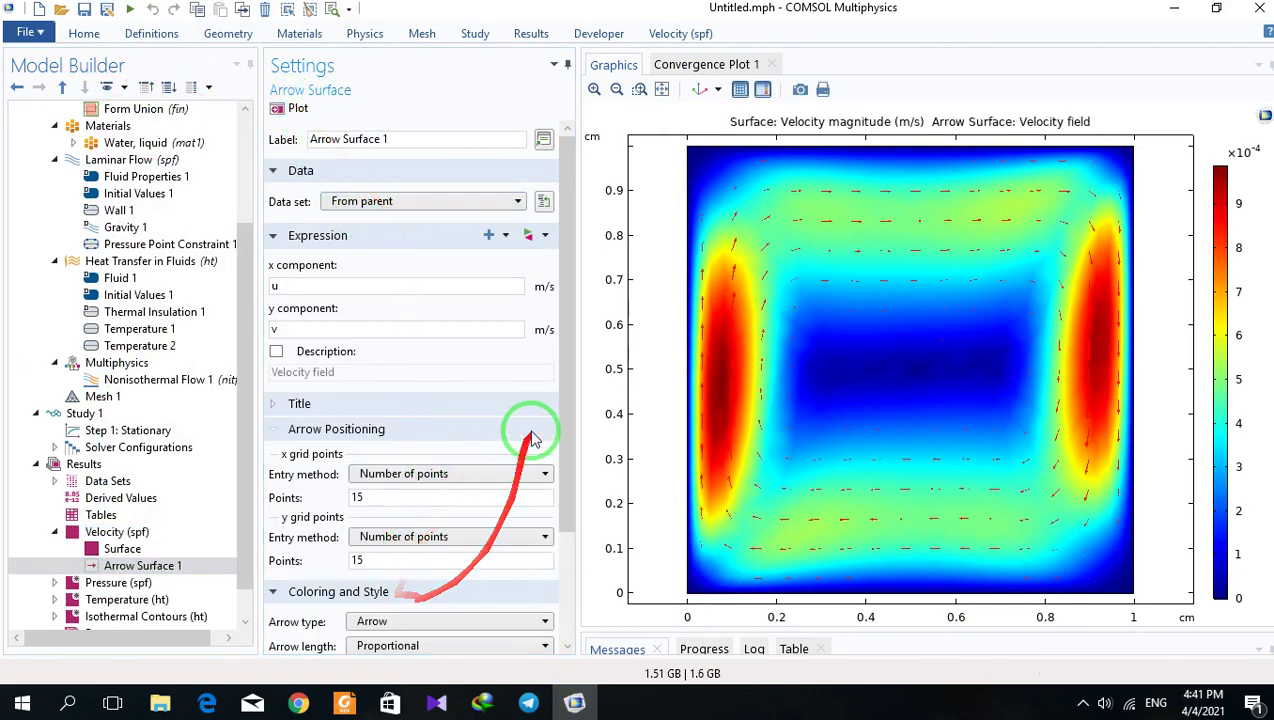
left_click_drag(563, 392, 421, 526)
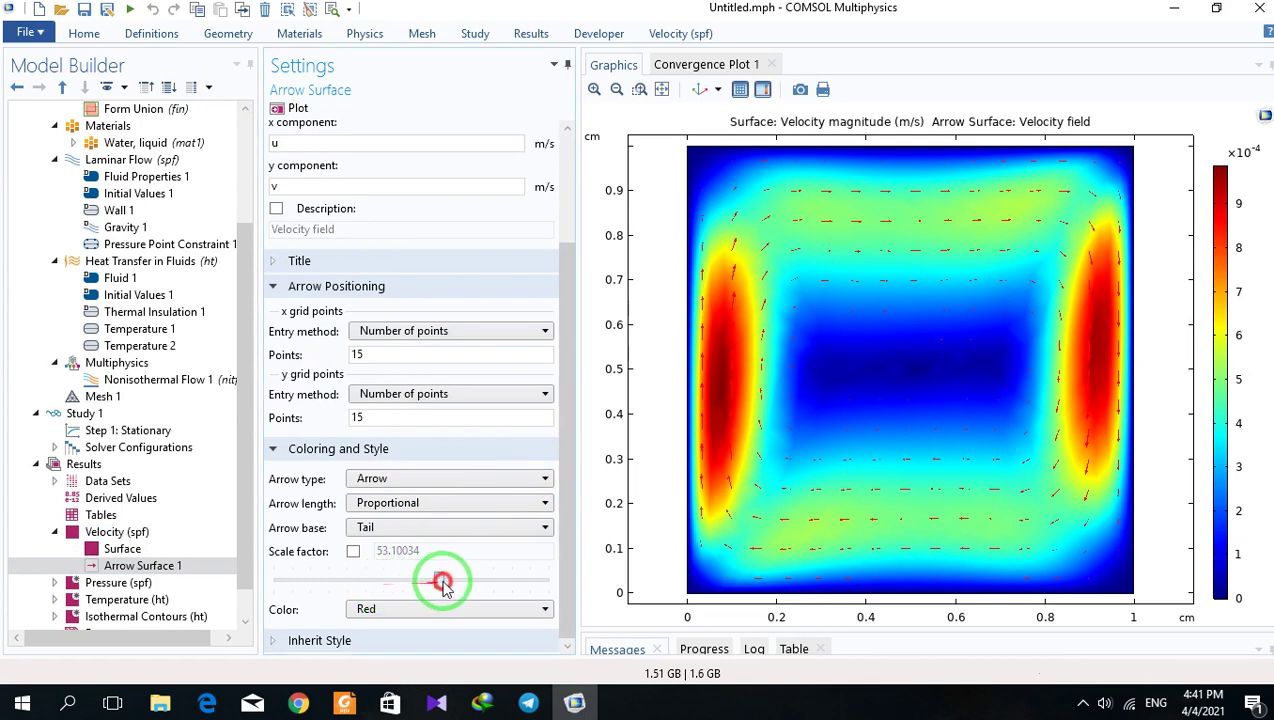
left_click_drag(443, 585, 538, 582)
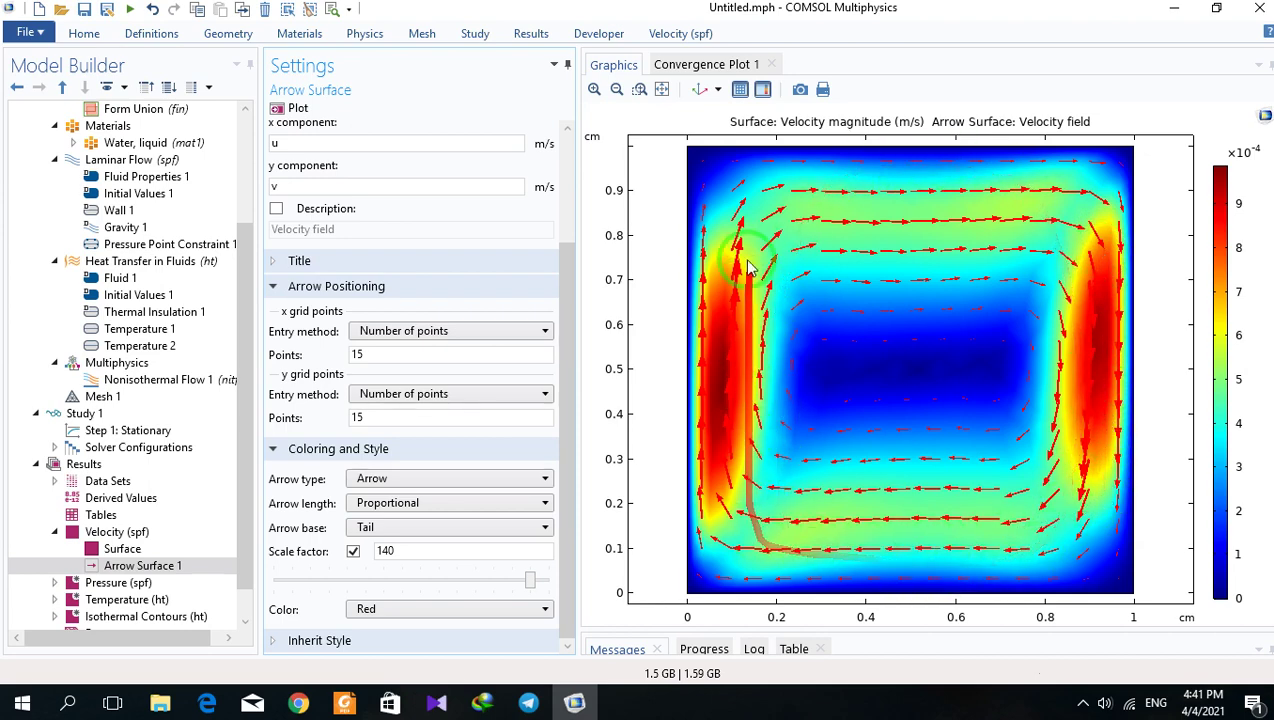
- Set the Pressure plot's contour type to Filled and plot it
left_click(76, 583)
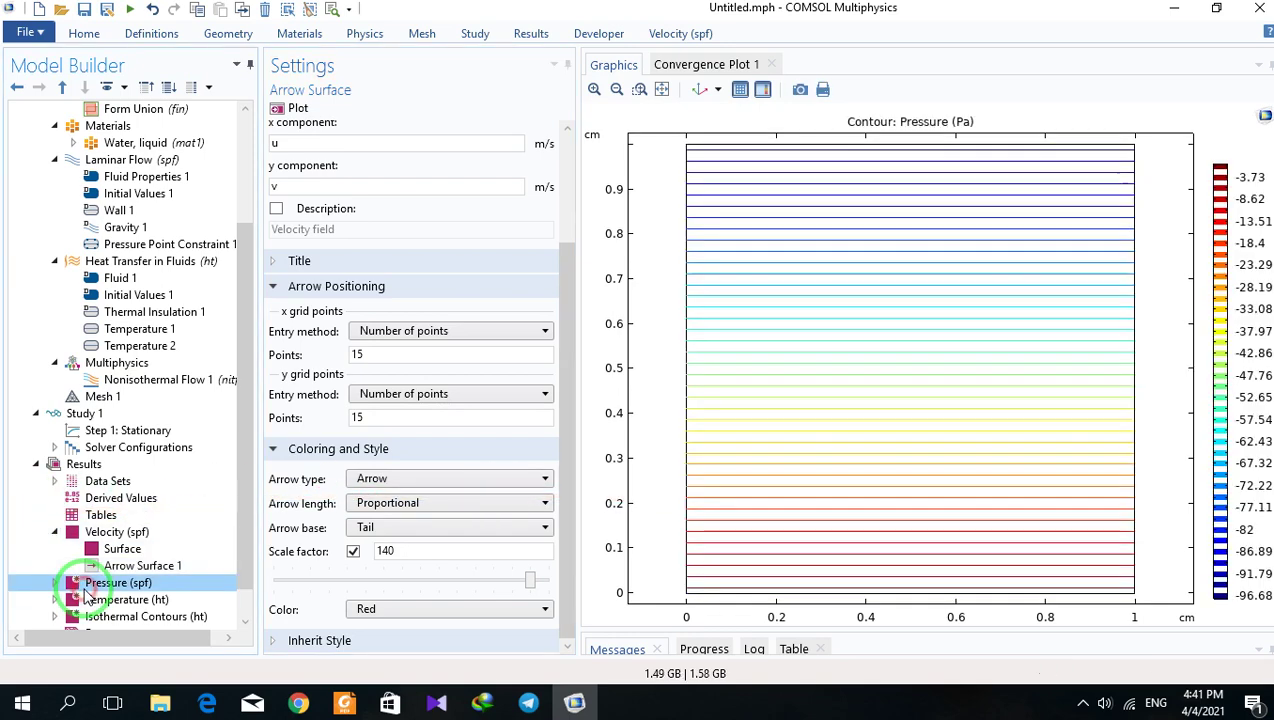
left_click(55, 583)
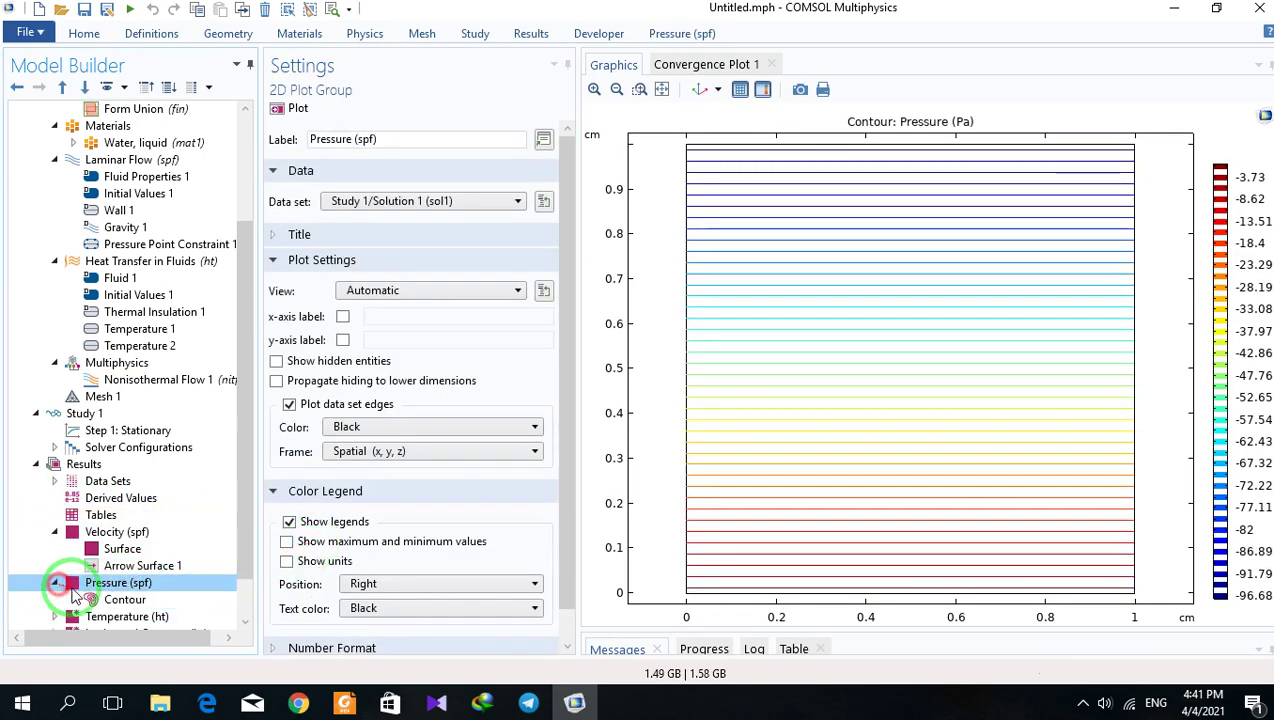
left_click(114, 600)
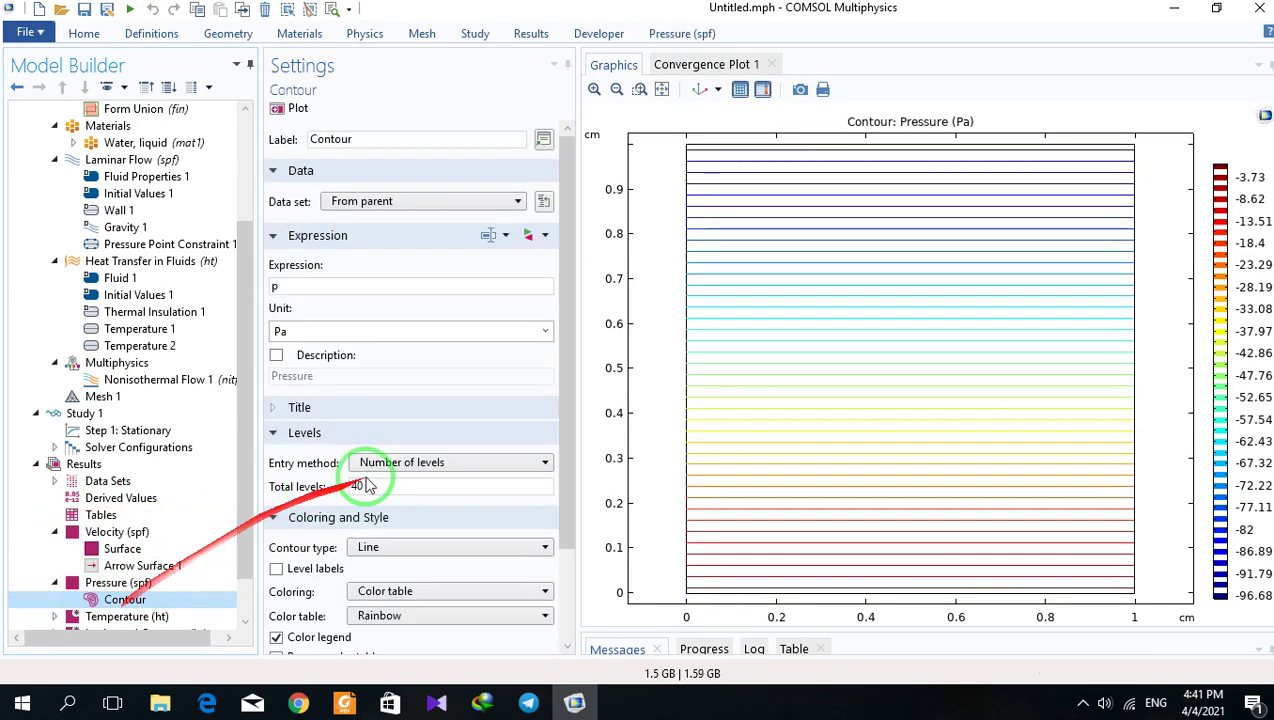
left_click(427, 548)
left_click(390, 577)
left_click(295, 110)
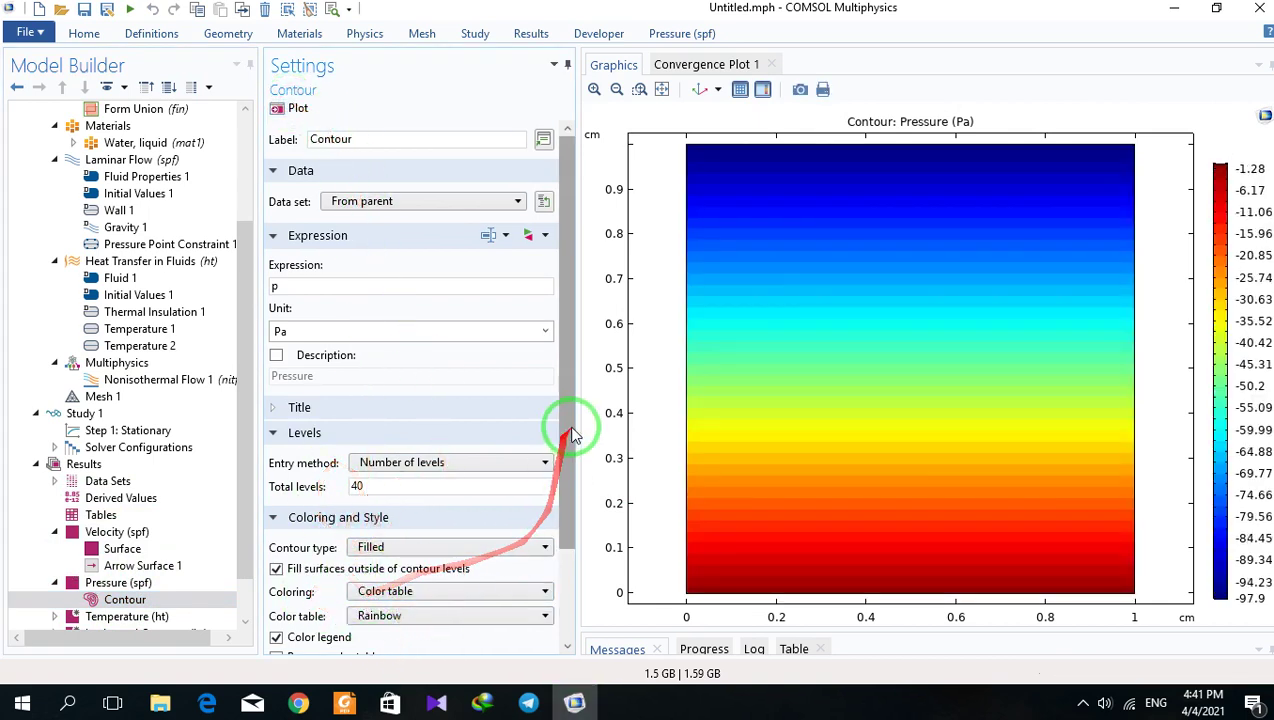
- Set the color table of the filled pressure contour to Traffic
left_click_drag(569, 421, 569, 532)
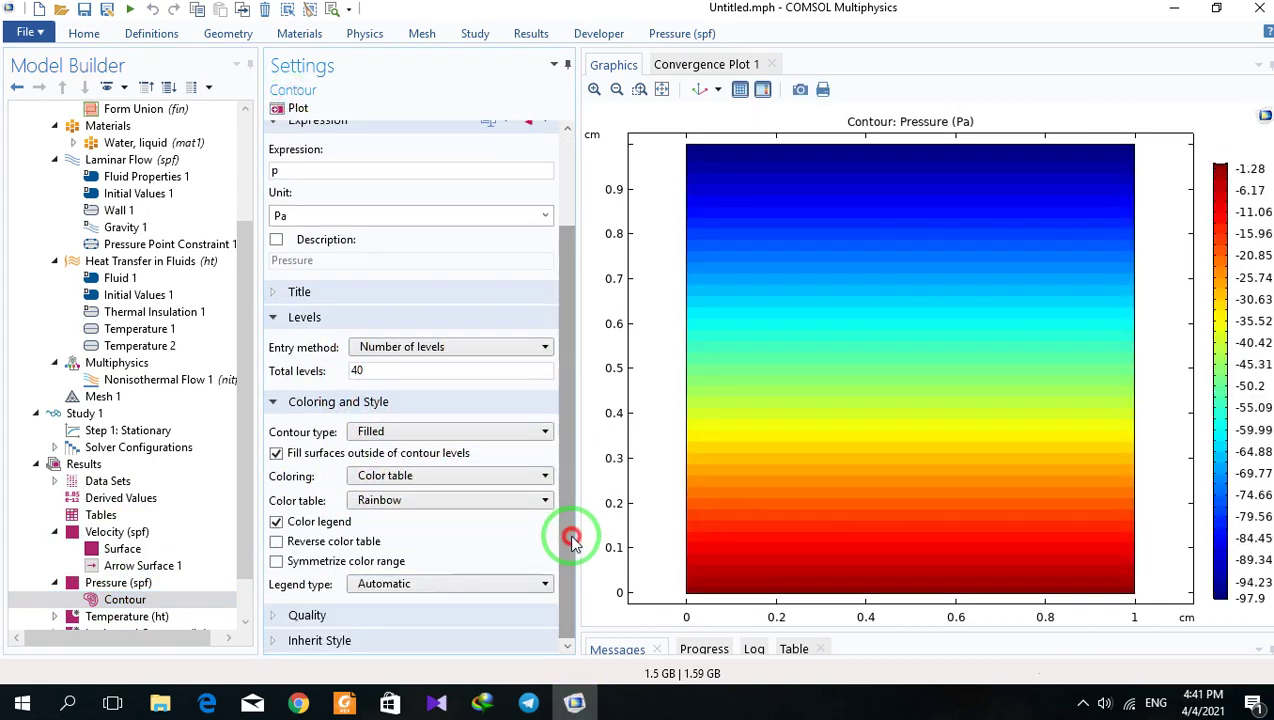
left_click(375, 428)
left_click(368, 461)
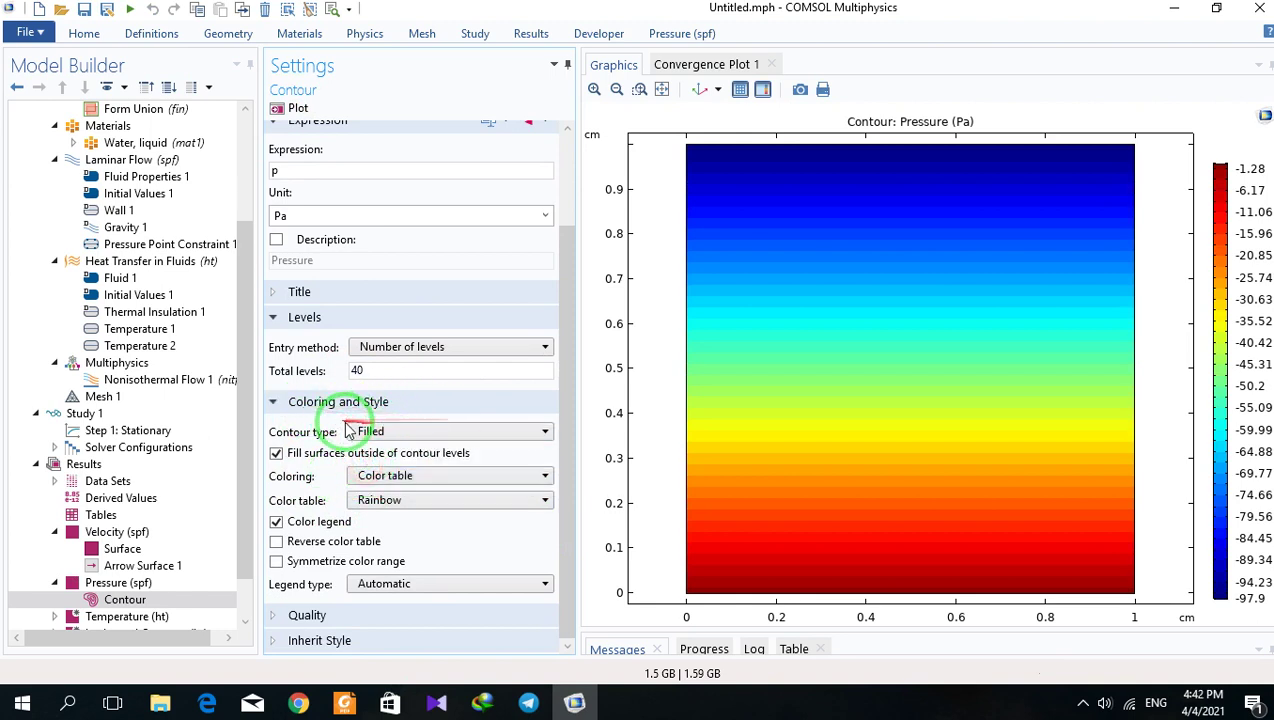
left_click(365, 497)
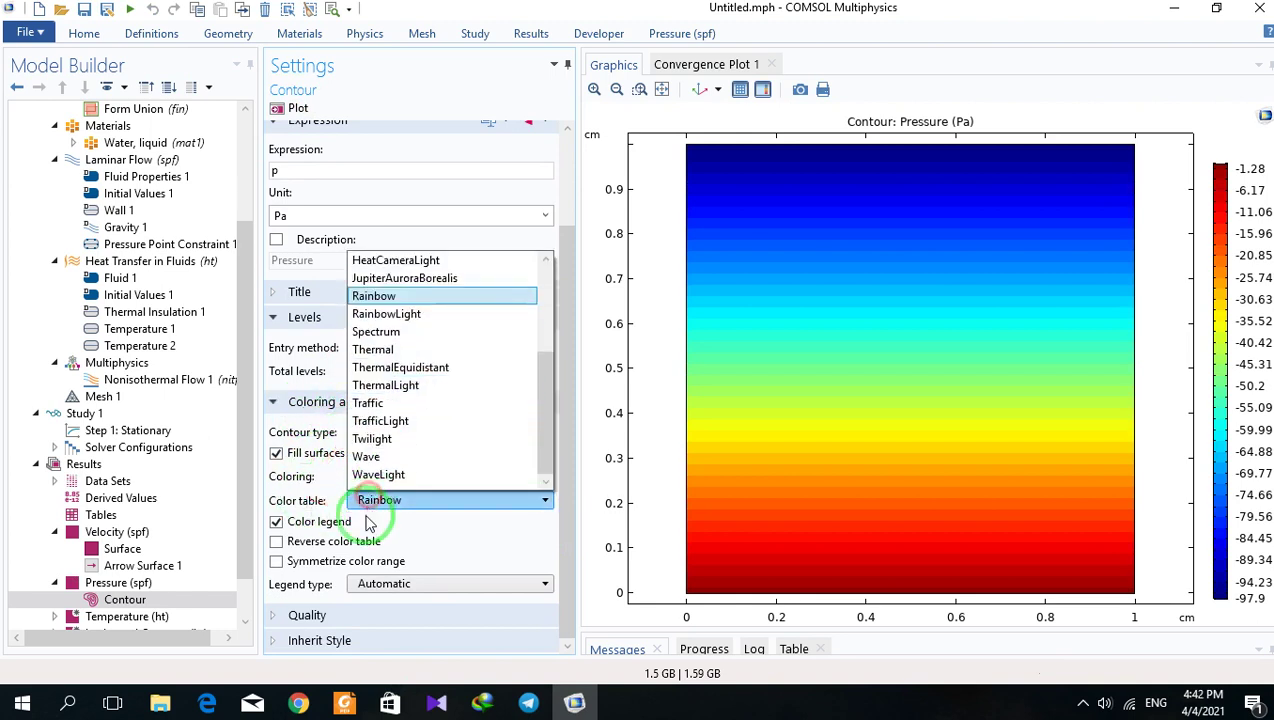
left_click(370, 403)
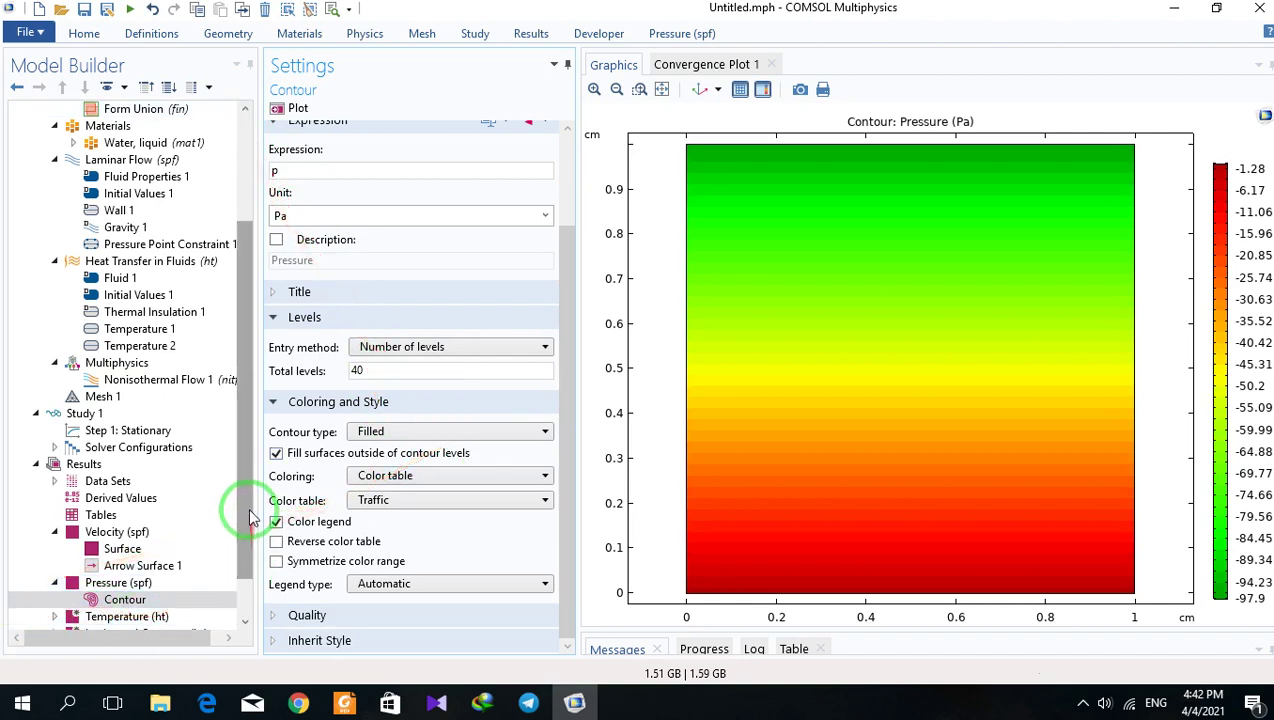
- Display the Temperature surface plot and the Isothermal Contours plot to examine the temperature distribution
left_click_drag(251, 519, 242, 583)
left_click(118, 565)
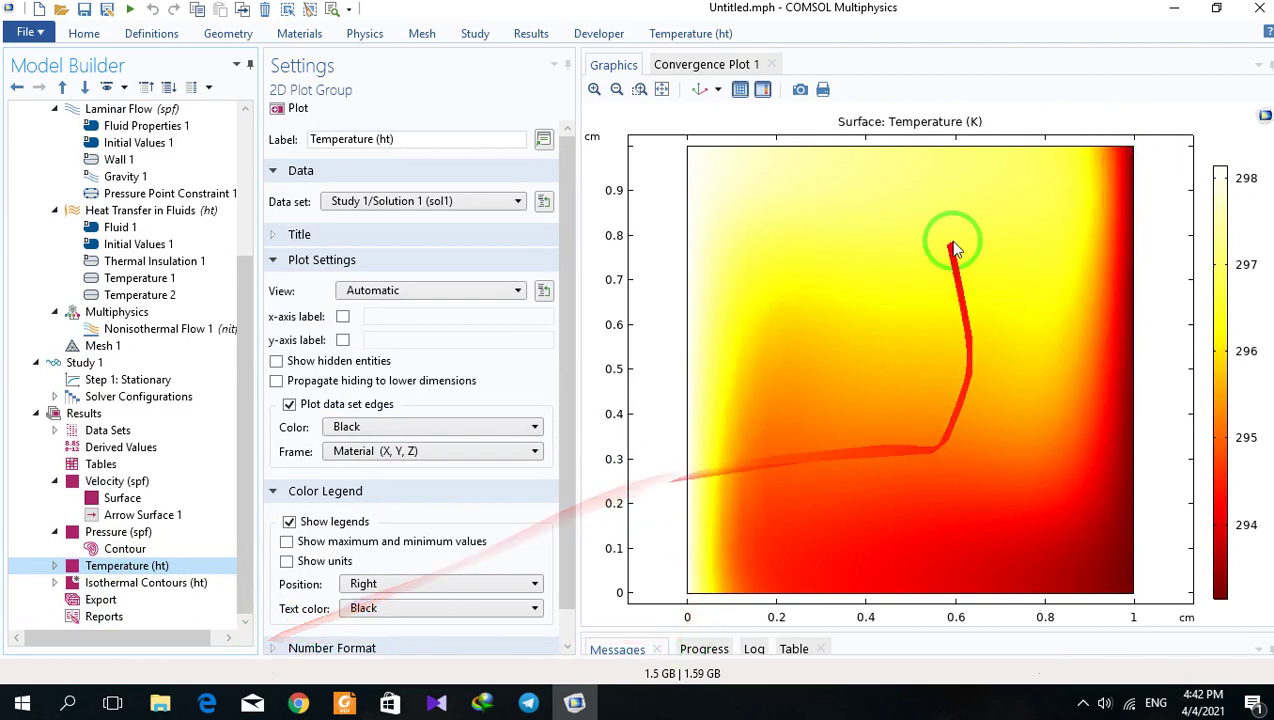
left_click(150, 584)
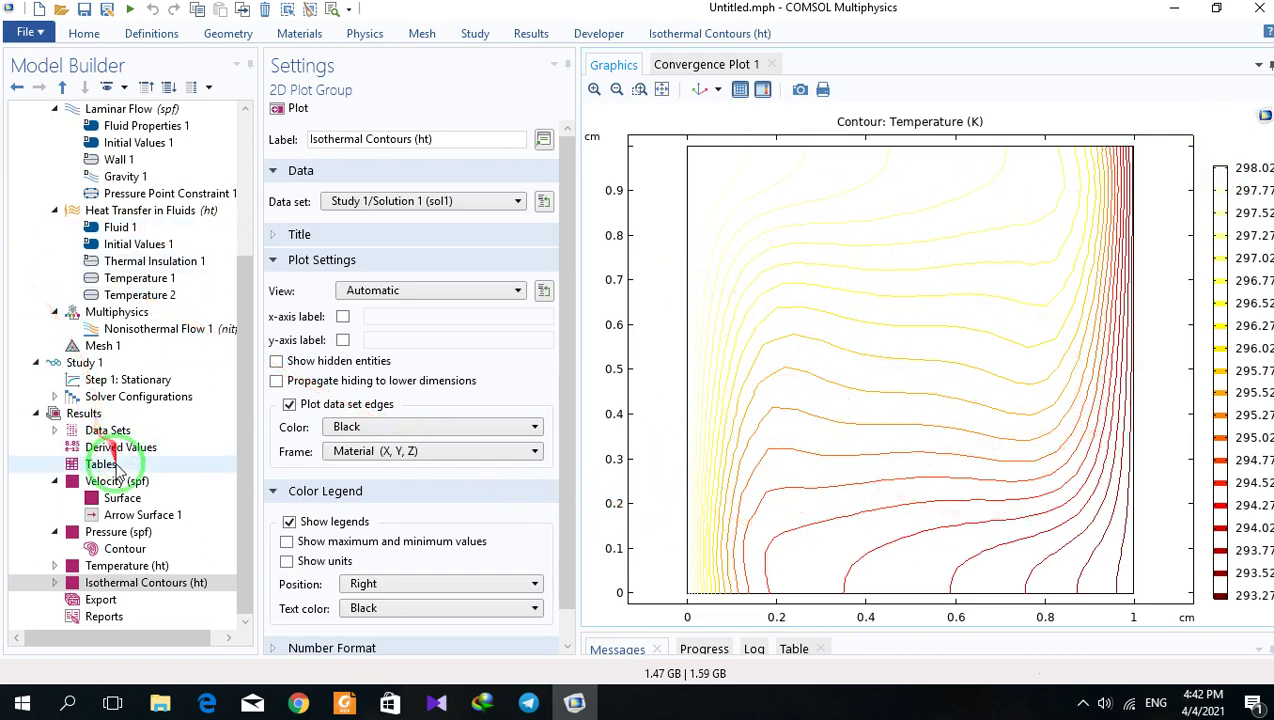
- Collapse the Velocity and Pressure plot groups in the model tree and display the pressure plot
left_click(54, 481)
left_click(54, 531)
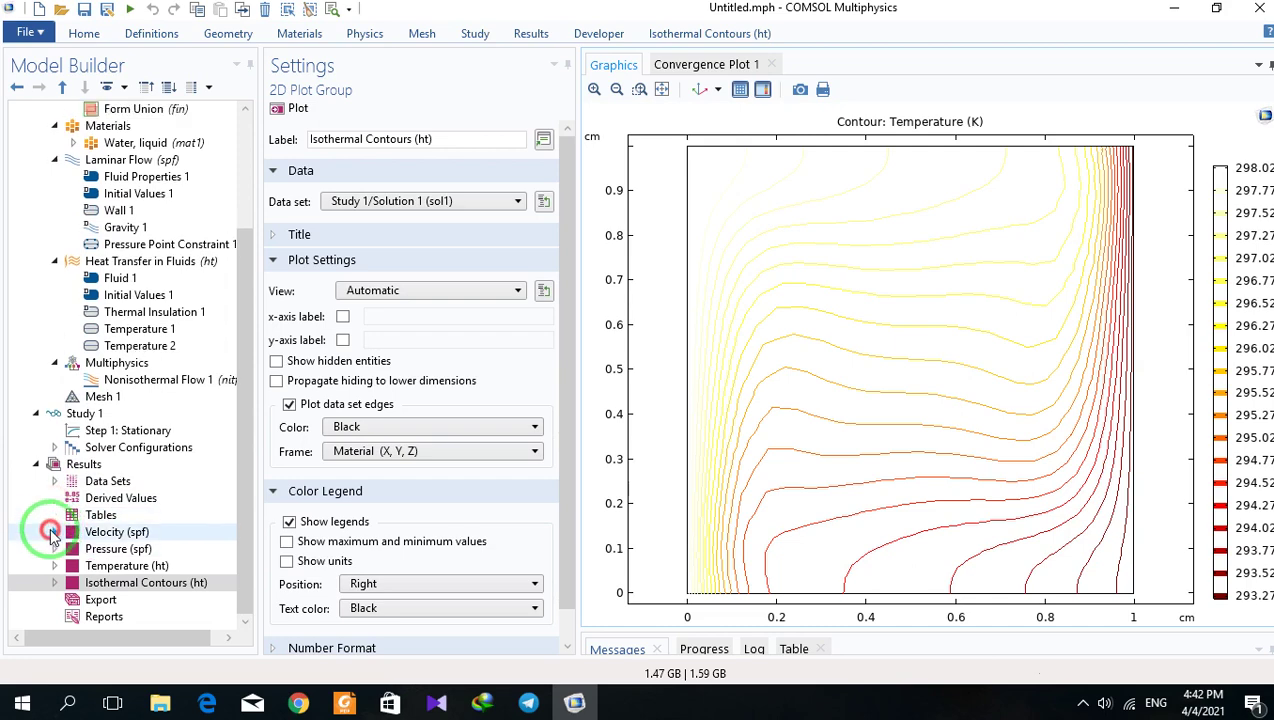
left_click(58, 549)
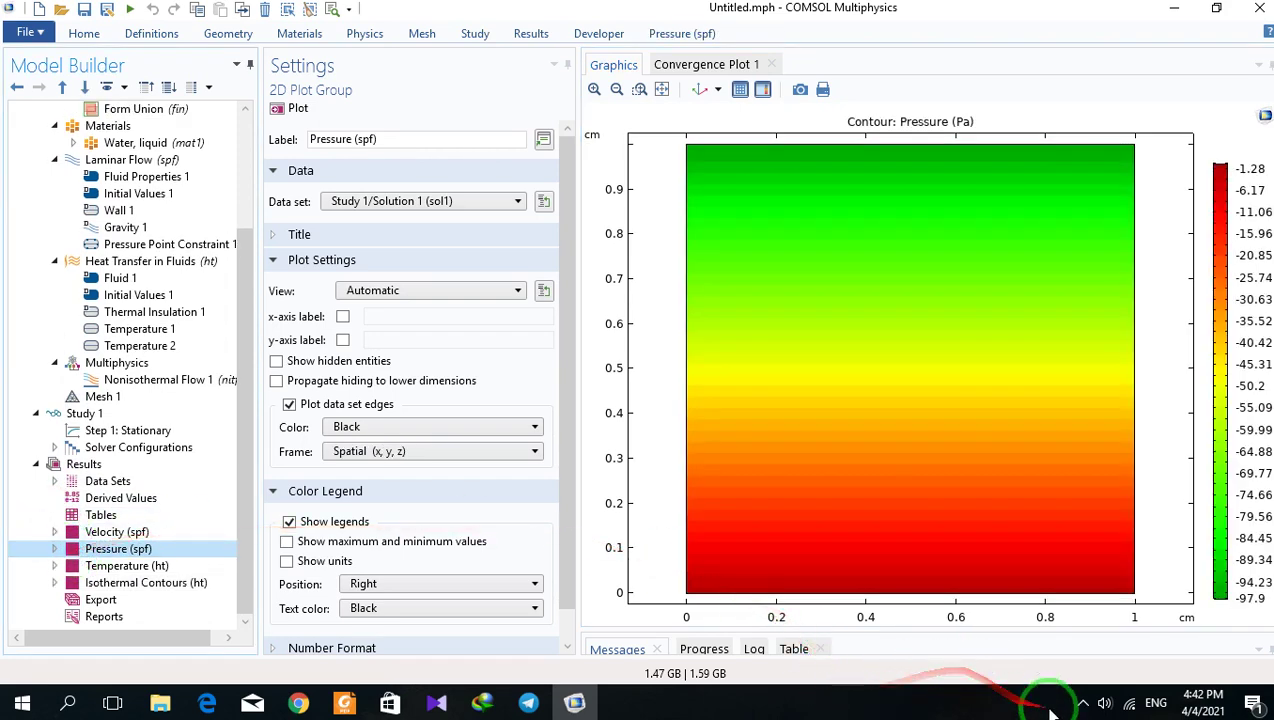
- Create a 2D cut line data set from (0.5, 0) to (0.5, 1) cm, label it X=0.5cm, and plot it
left_click(92, 465)
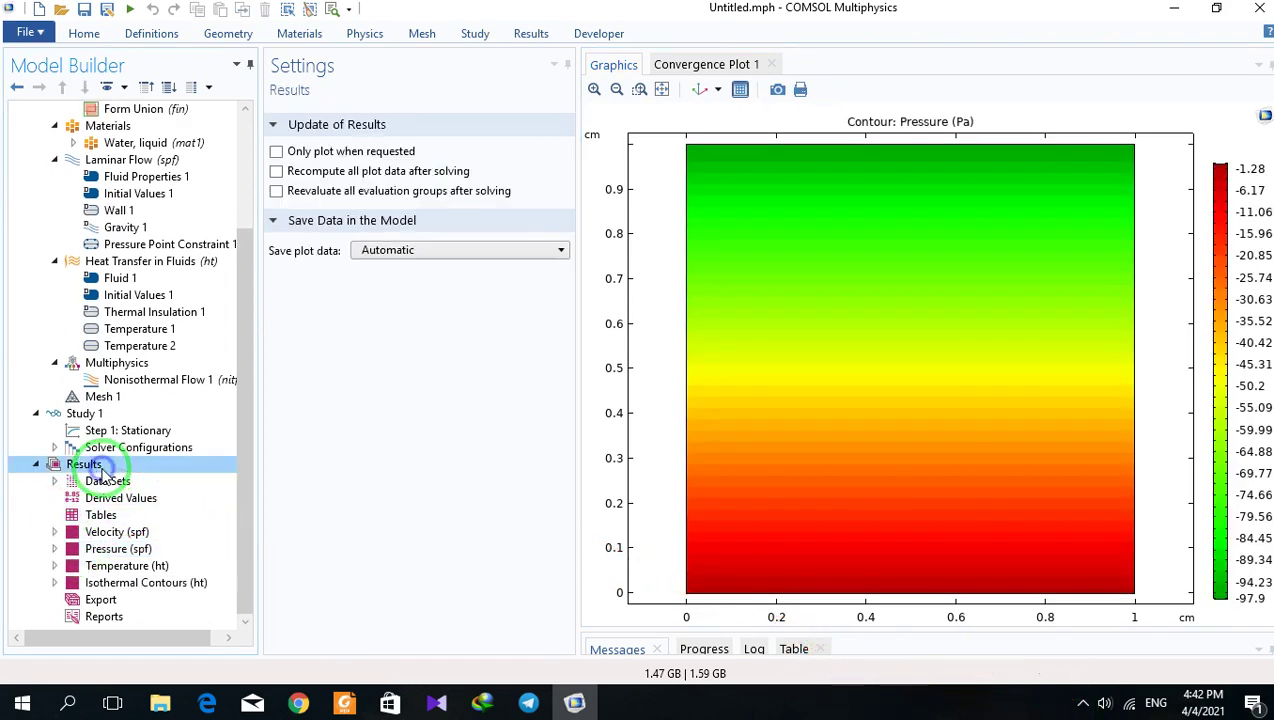
right_click(98, 467)
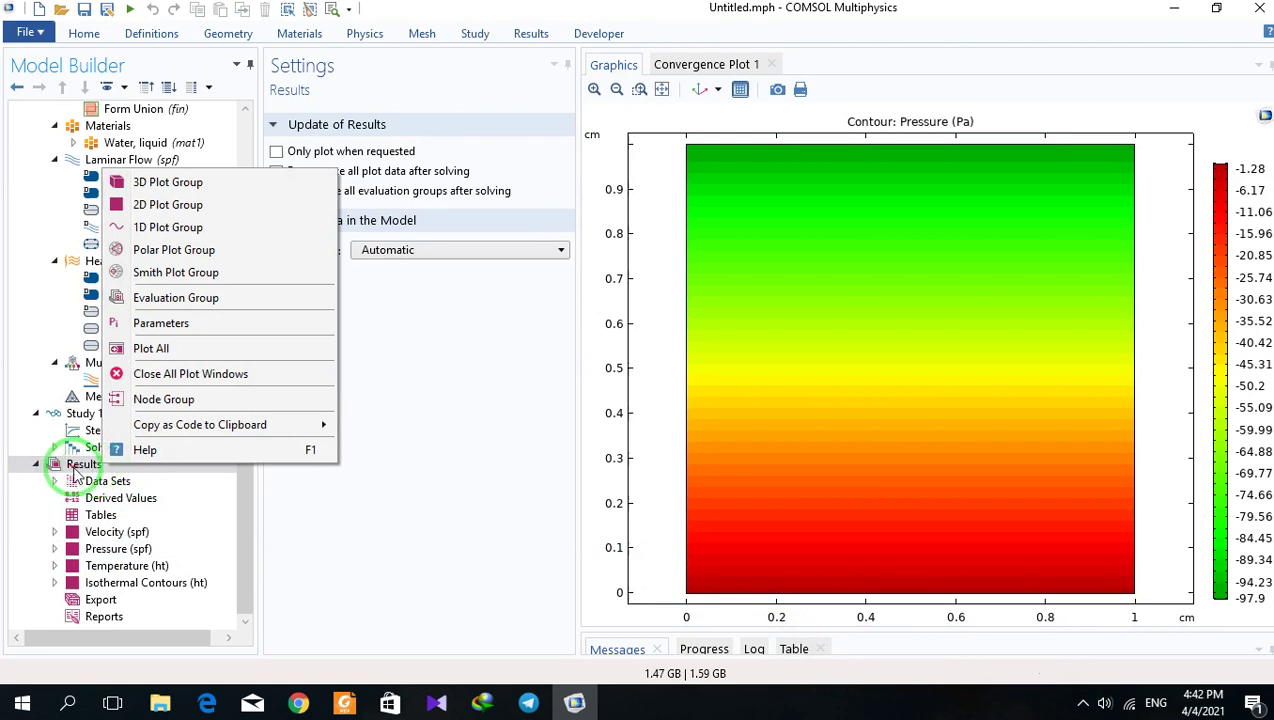
left_click(76, 486)
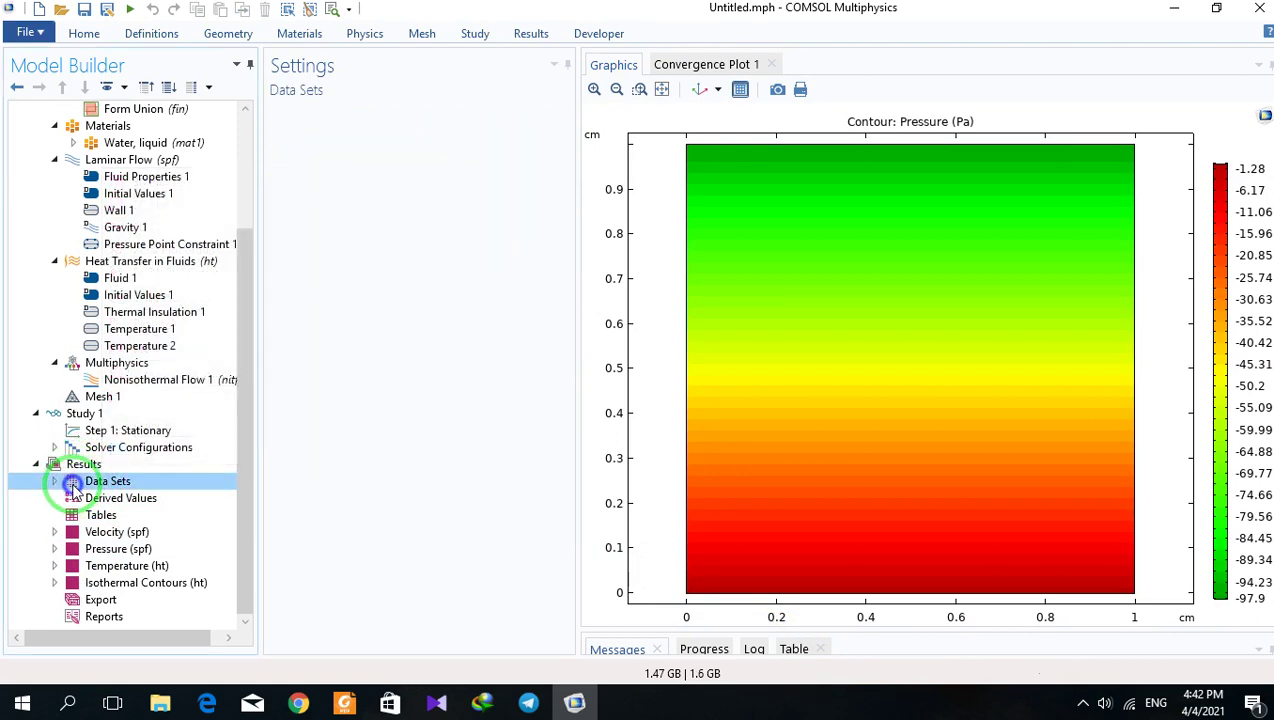
right_click(76, 490)
left_click(156, 216)
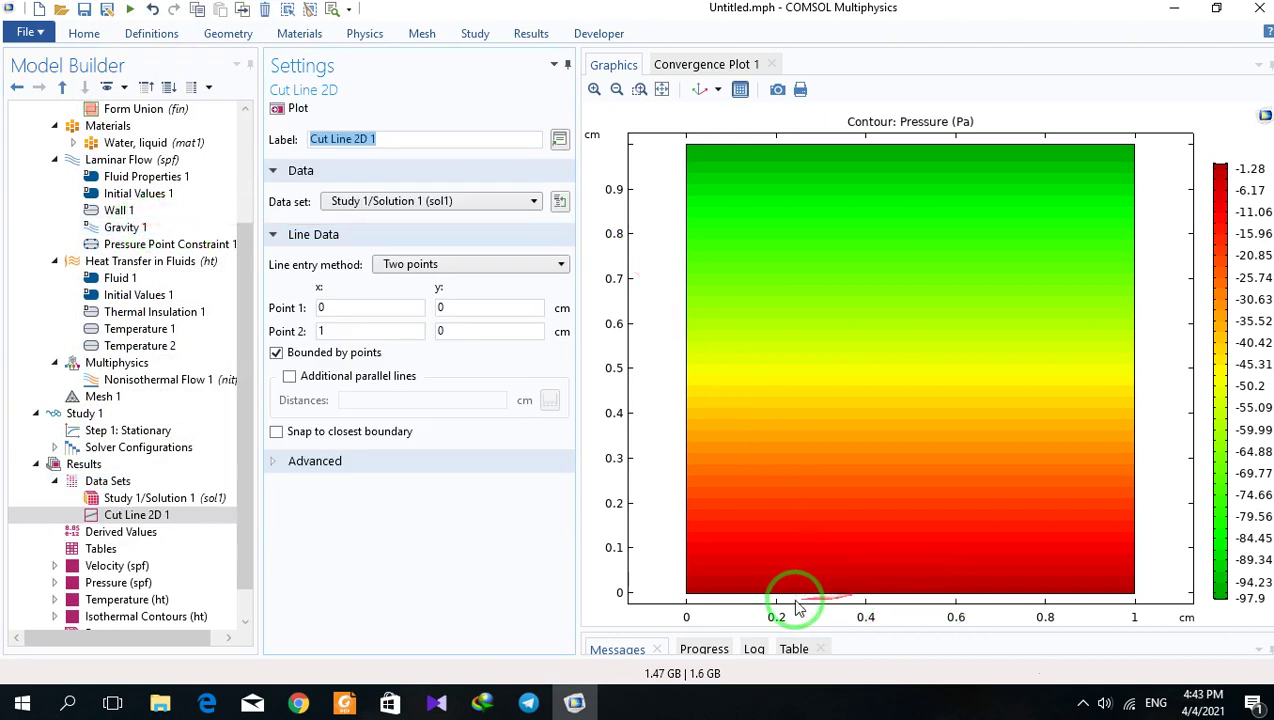
left_click_drag(335, 307, 163, 303)
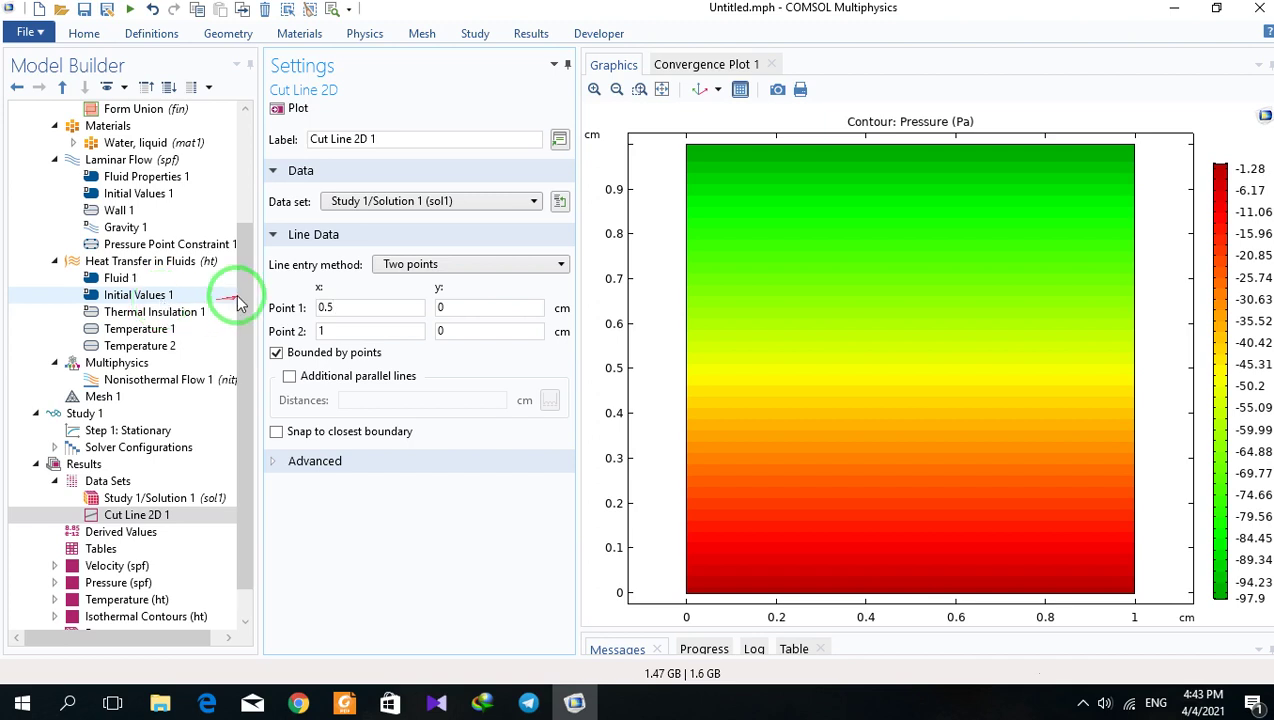
left_click_drag(335, 331, 163, 336)
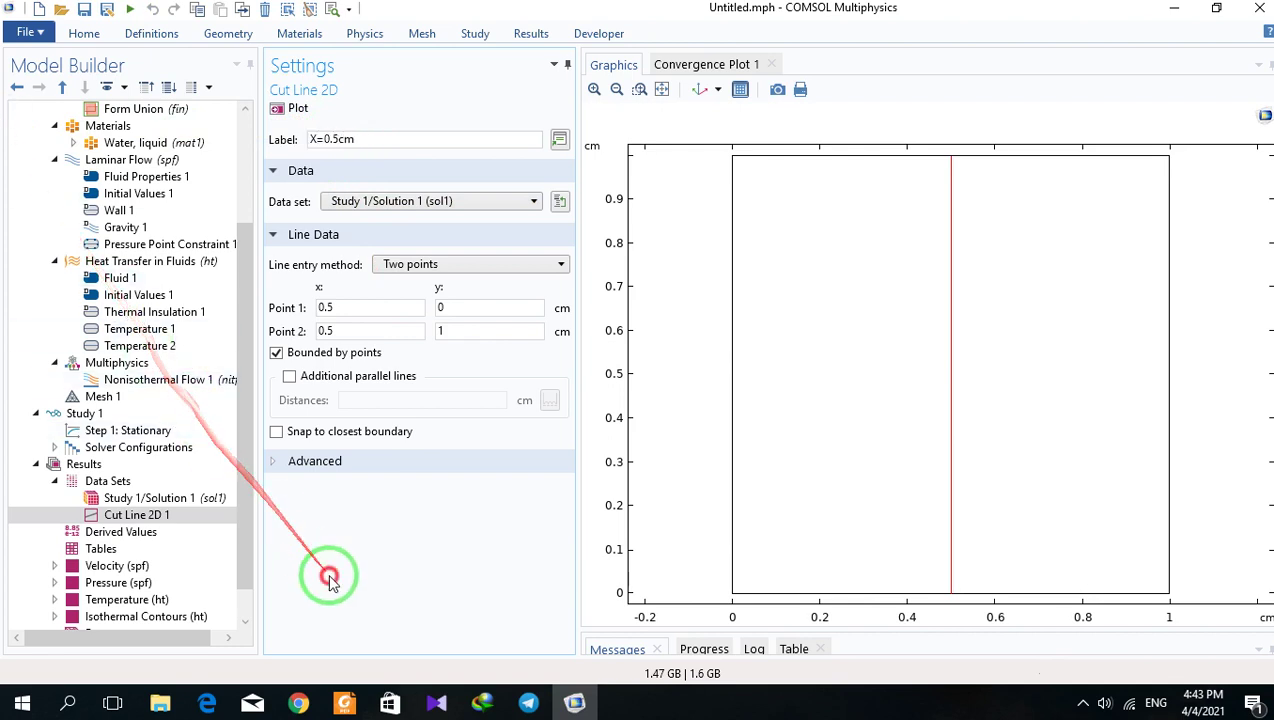
- Add a 1D plot group to the results with a line graph in it
right_click(82, 466)
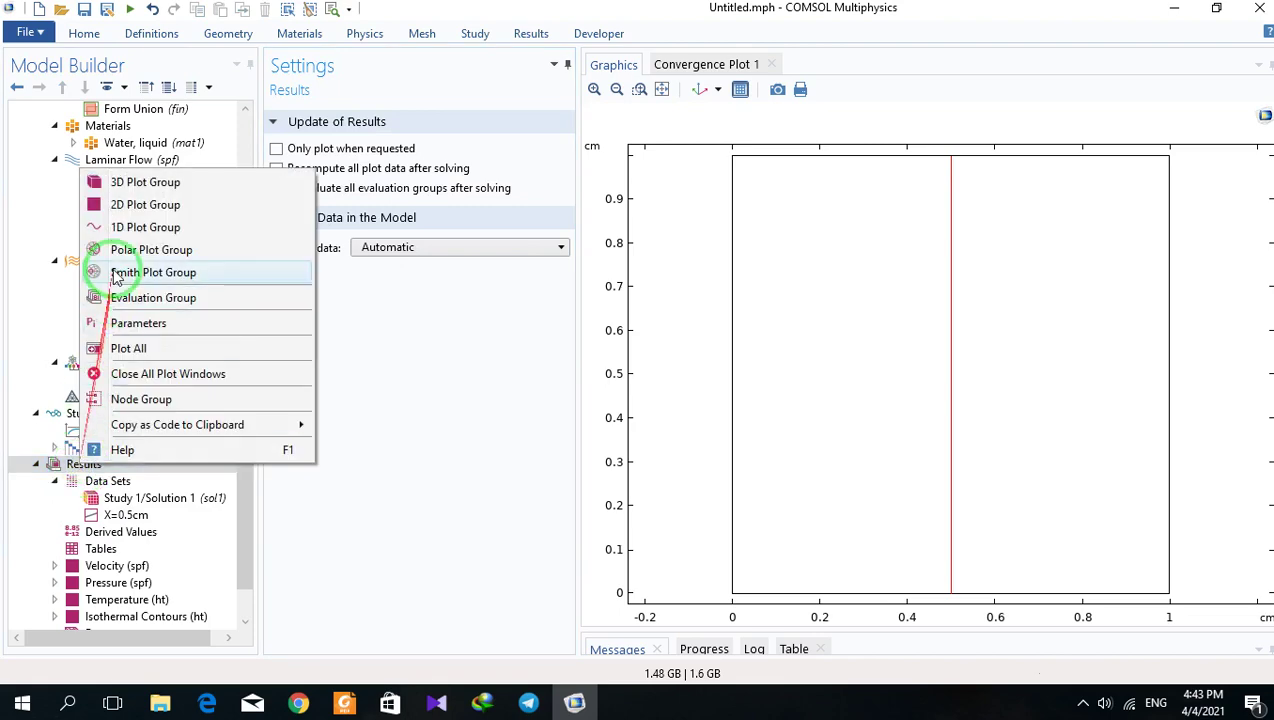
left_click(133, 228)
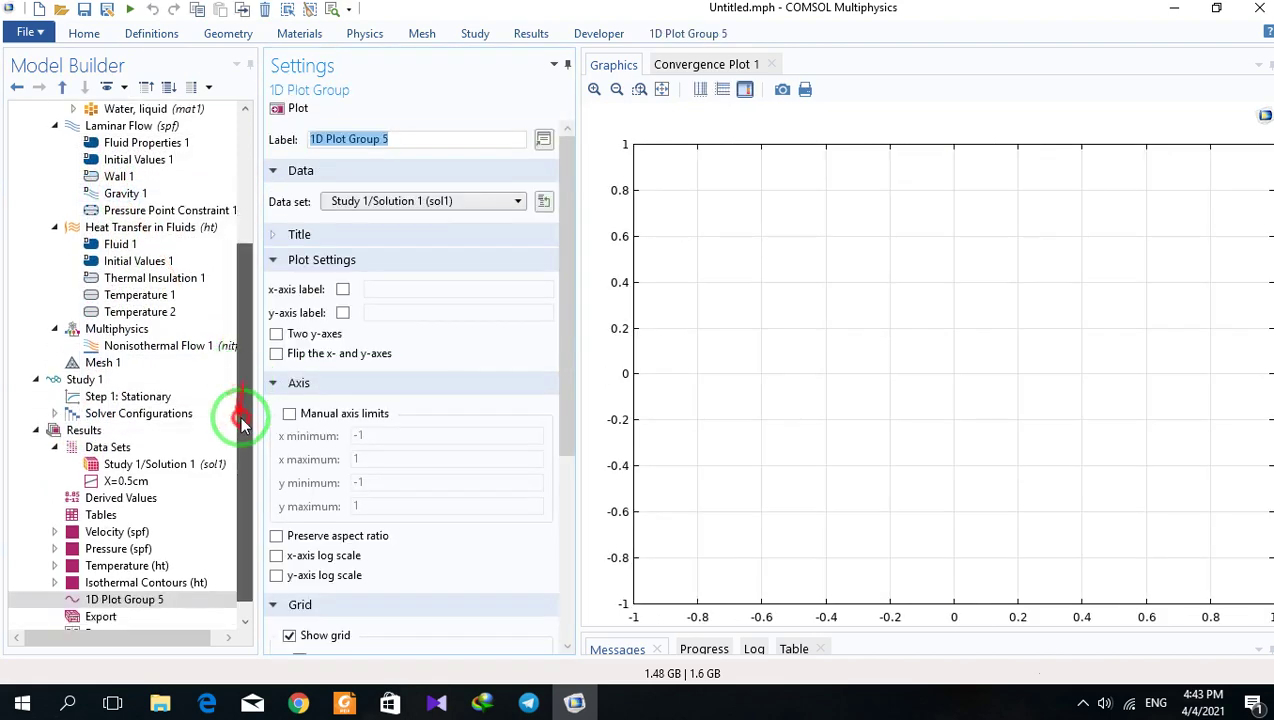
right_click(112, 588)
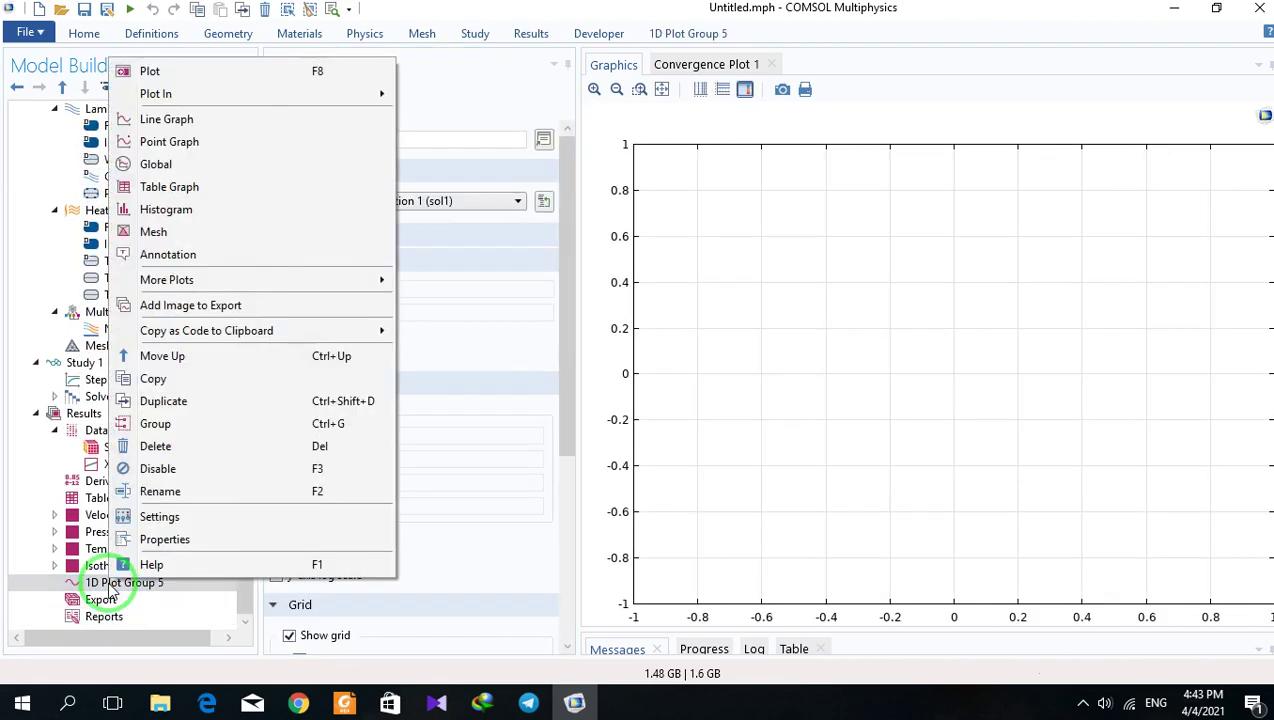
left_click(162, 128)
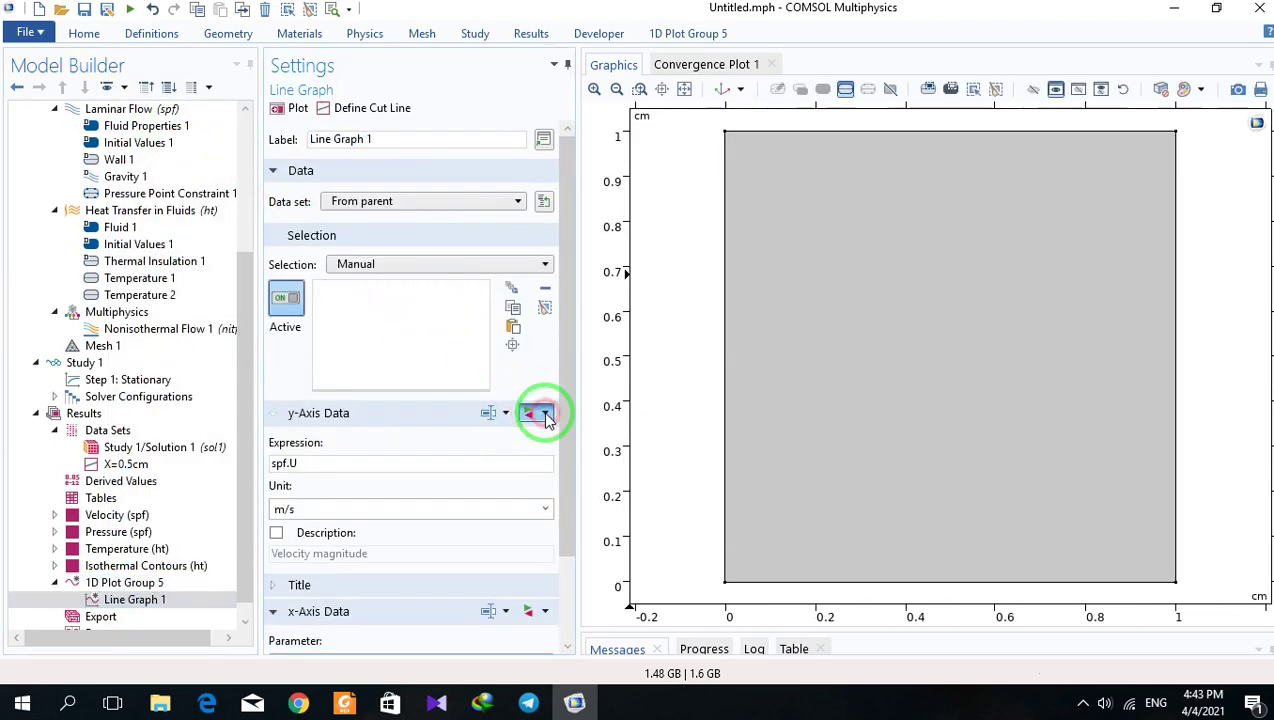
- Set the line graph's data set to X=0.5cm and plot the velocity magnitude along the cut line
left_click(545, 415)
left_click(545, 415)
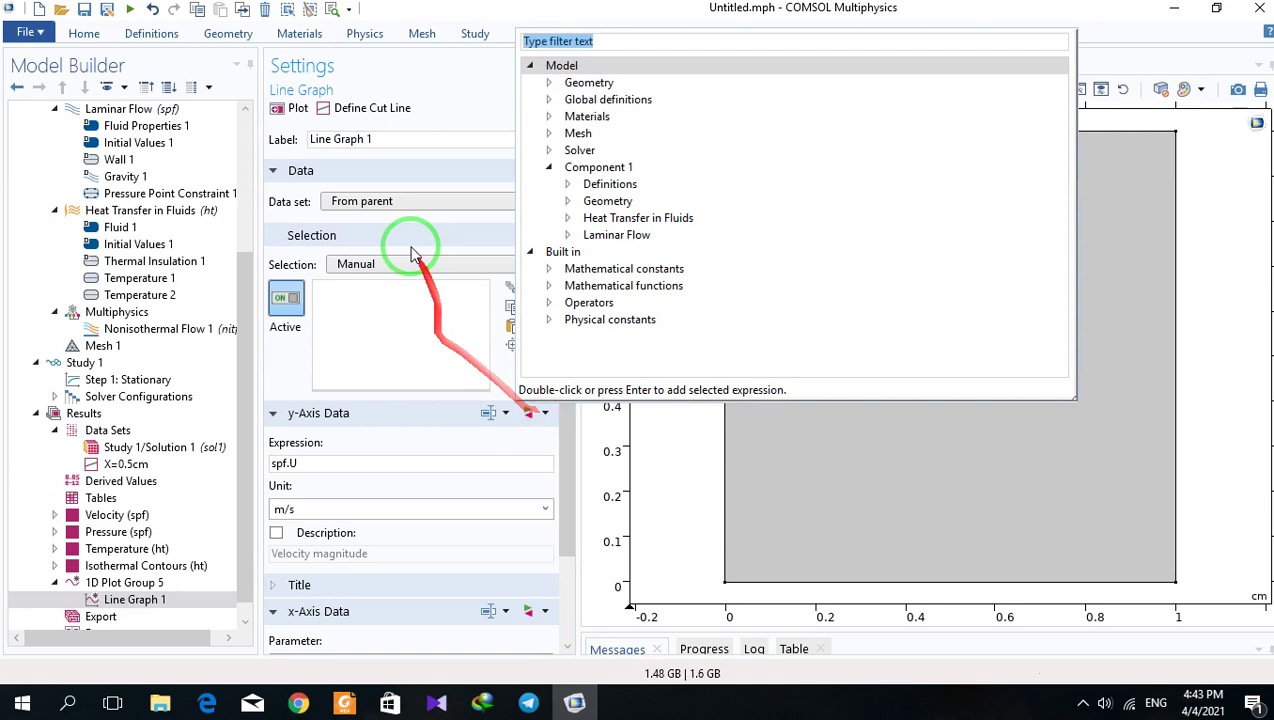
left_click(390, 200)
left_click(345, 273)
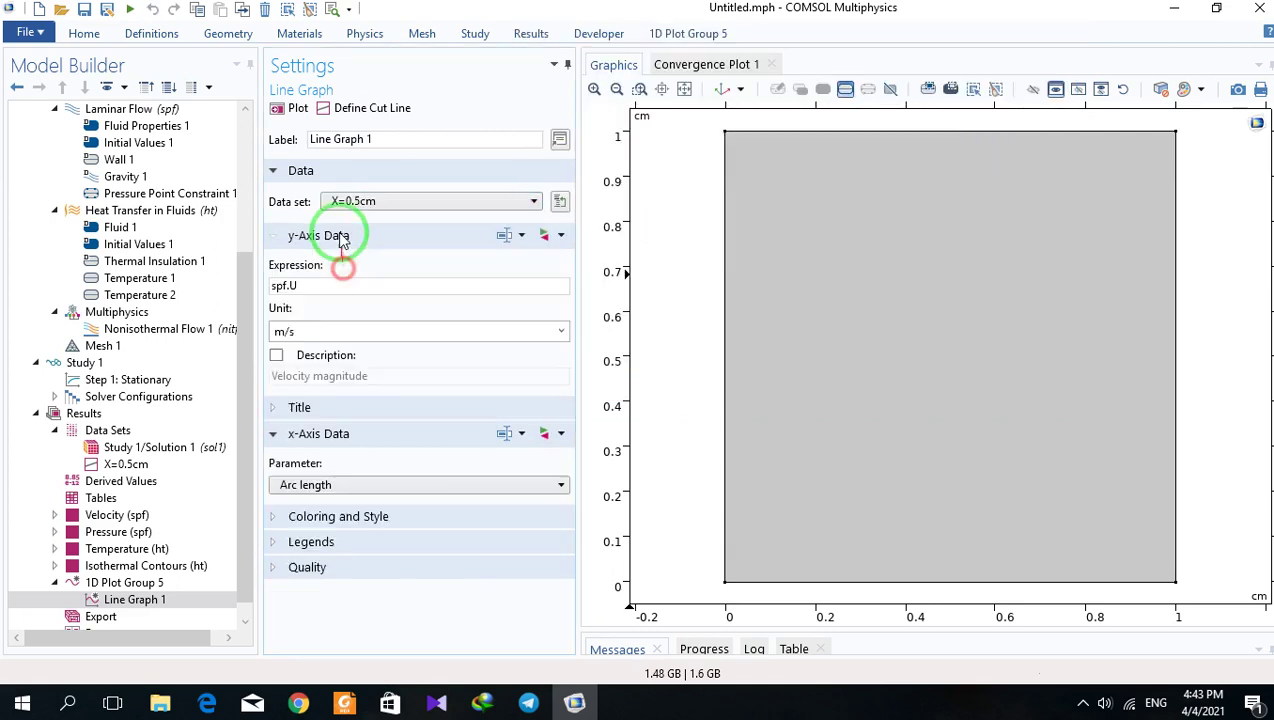
left_click(288, 110)
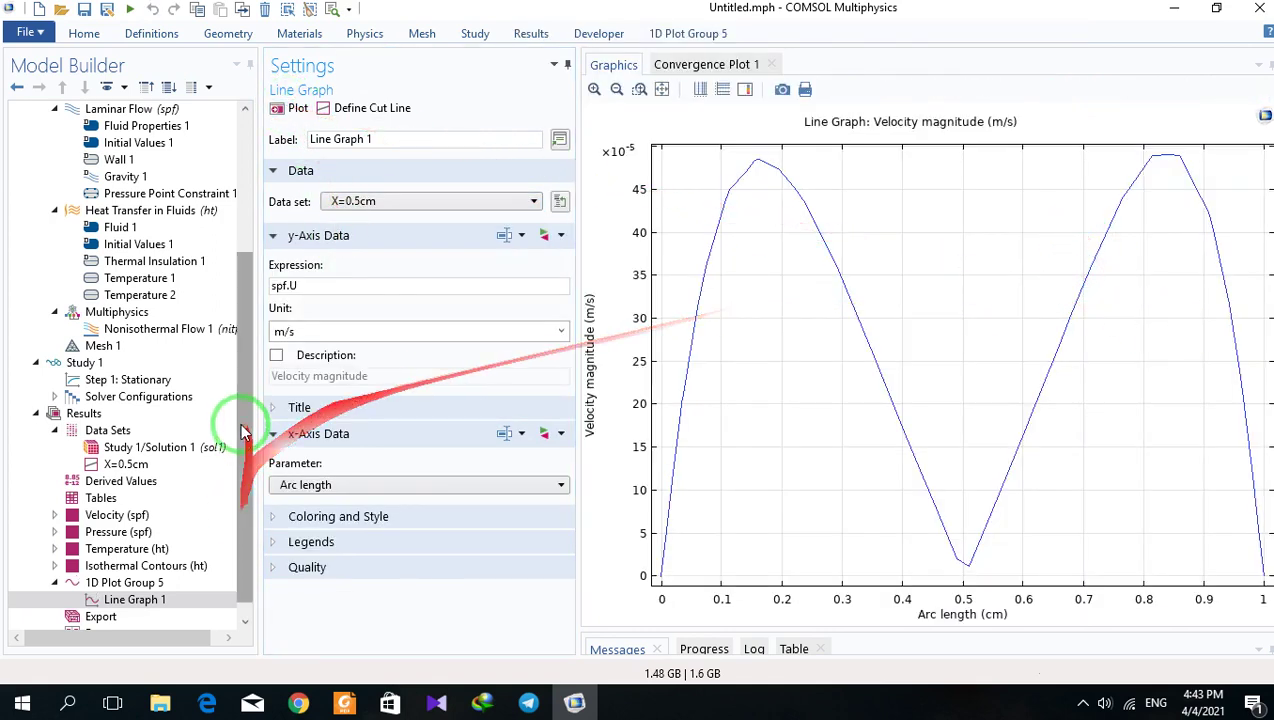
- Duplicate the 1D velocity plot group and open the settings of the copy's line graph
scroll(240, 421, "down", 1)
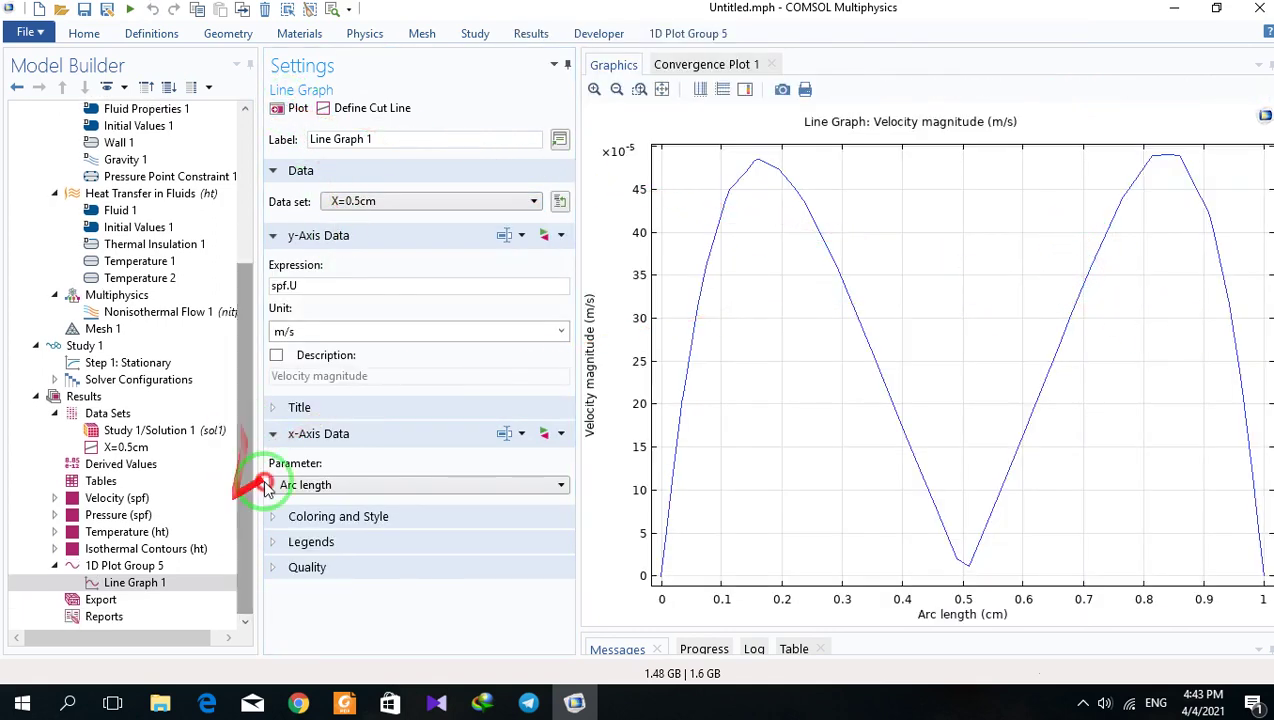
left_click(106, 568)
right_click(106, 568)
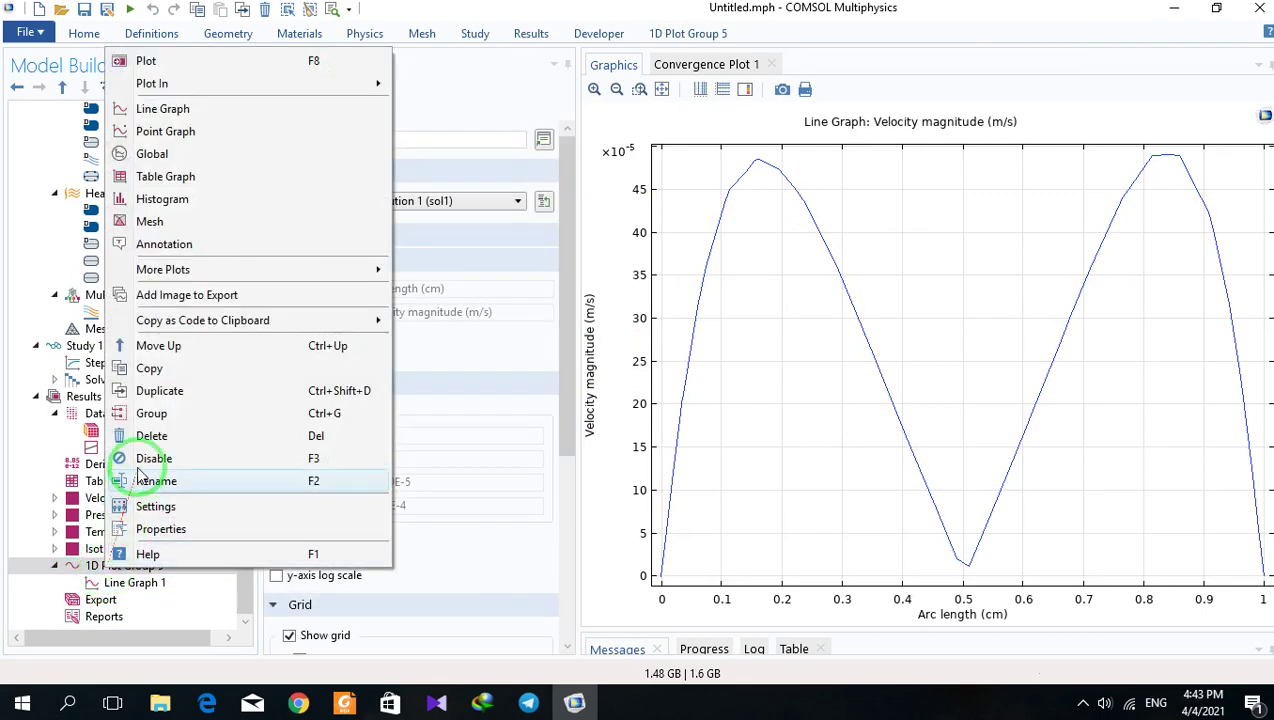
left_click(147, 391)
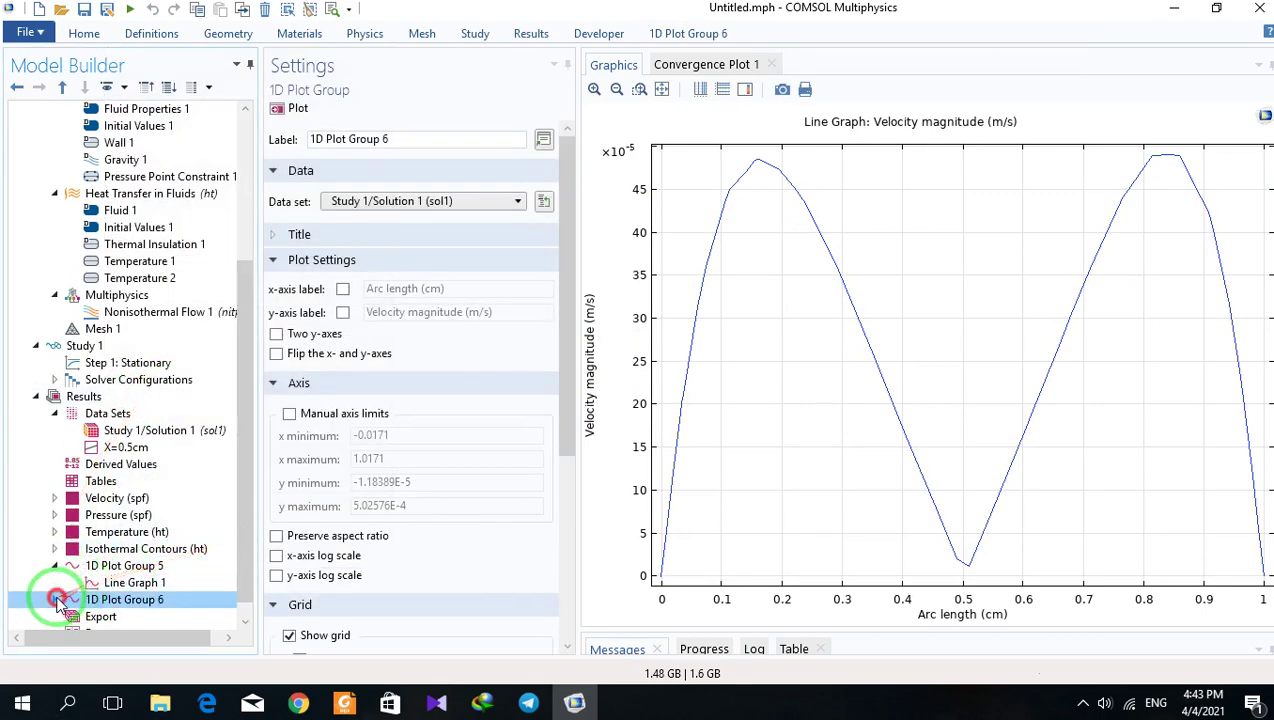
left_click(55, 599)
left_click(118, 617)
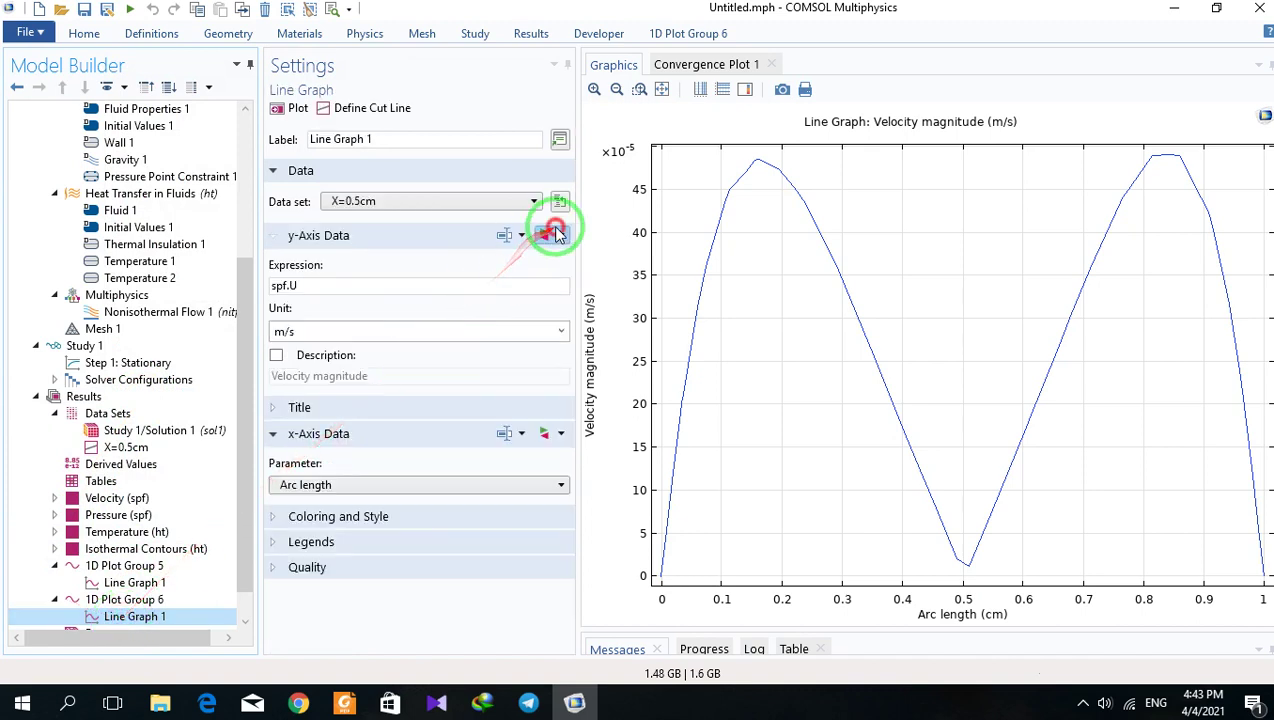
- Set the copied line graph's y-axis expression to the temperature nitf1.T and plot it along the cut line
left_click(557, 233)
left_click(564, 384)
left_click(583, 435)
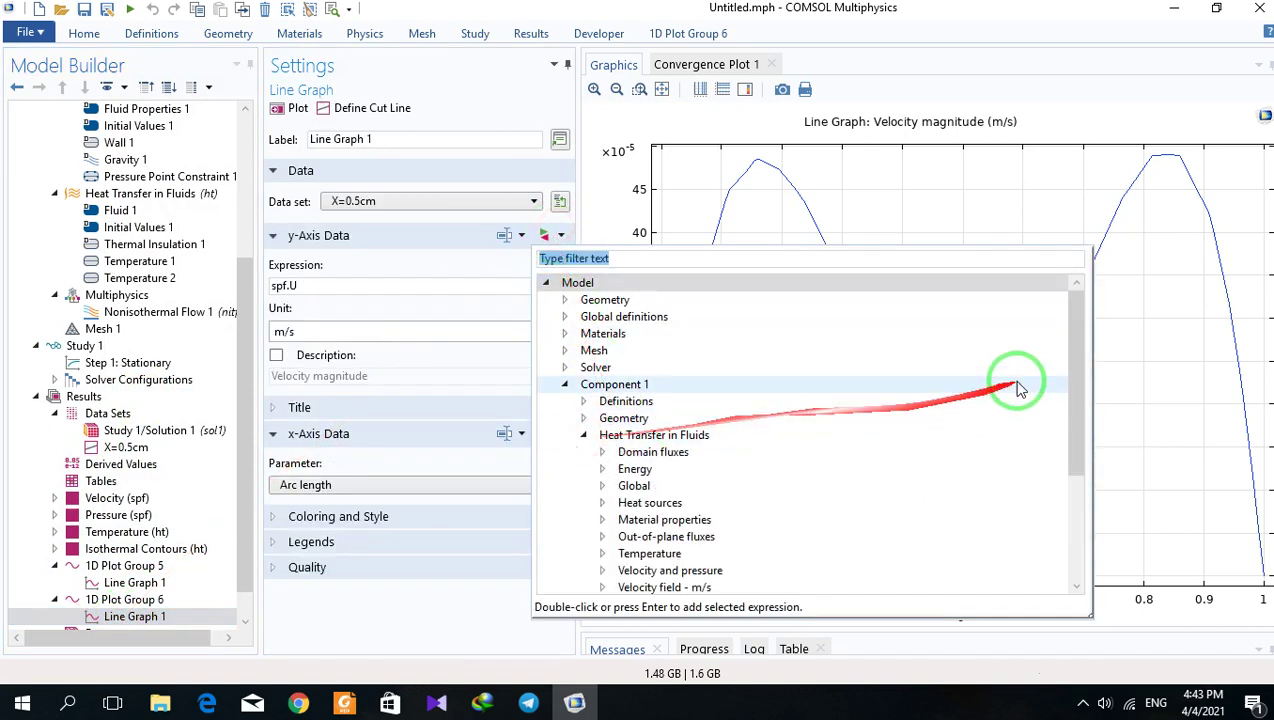
left_click_drag(1066, 356, 1069, 413)
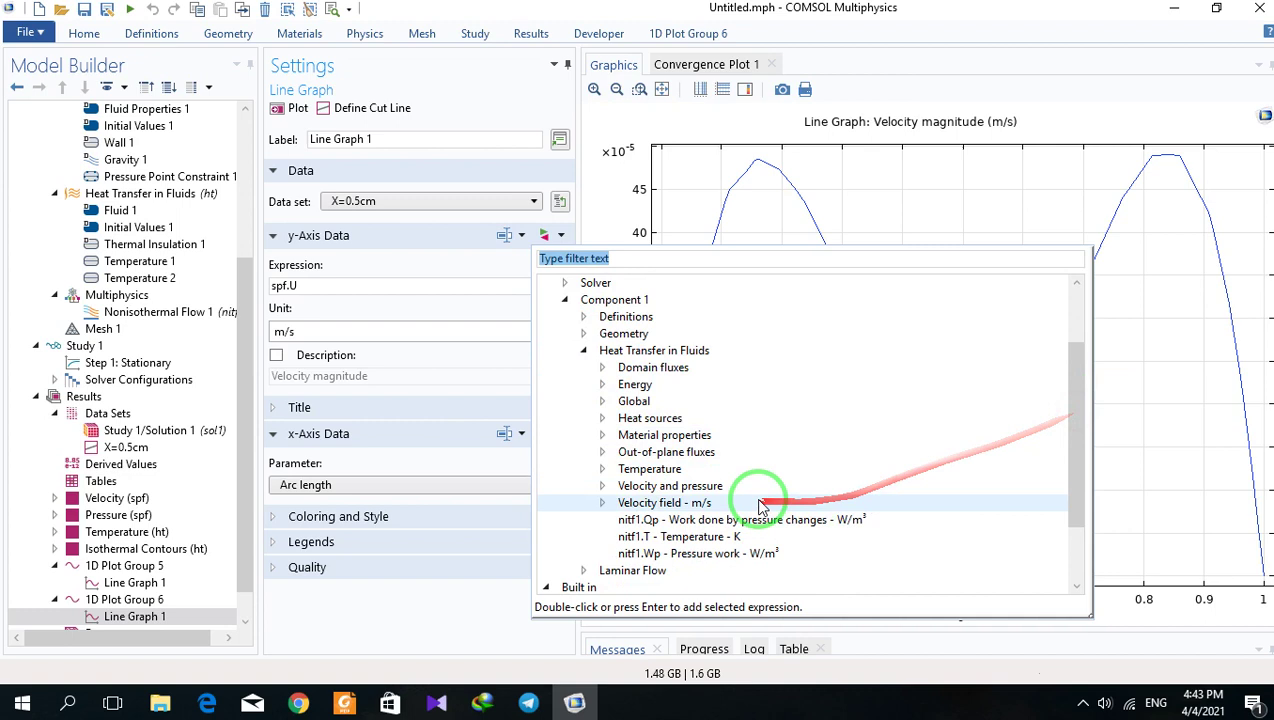
double_click(665, 537)
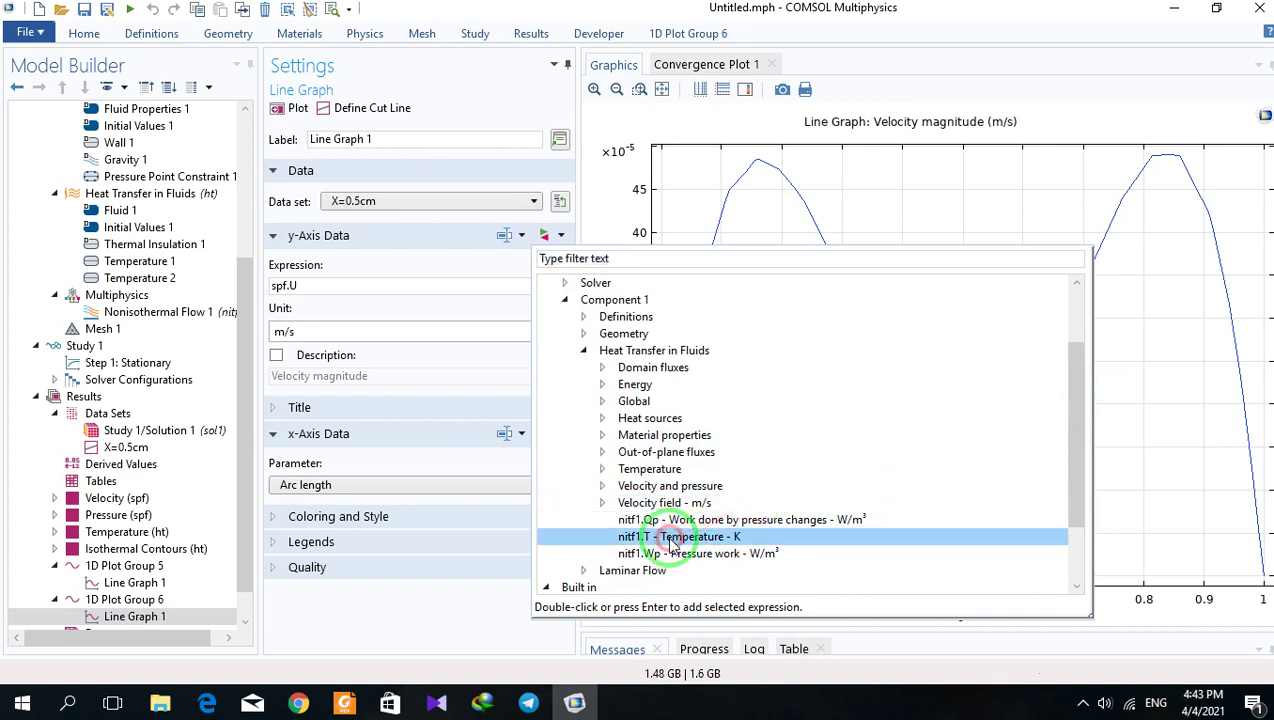
left_click(289, 110)
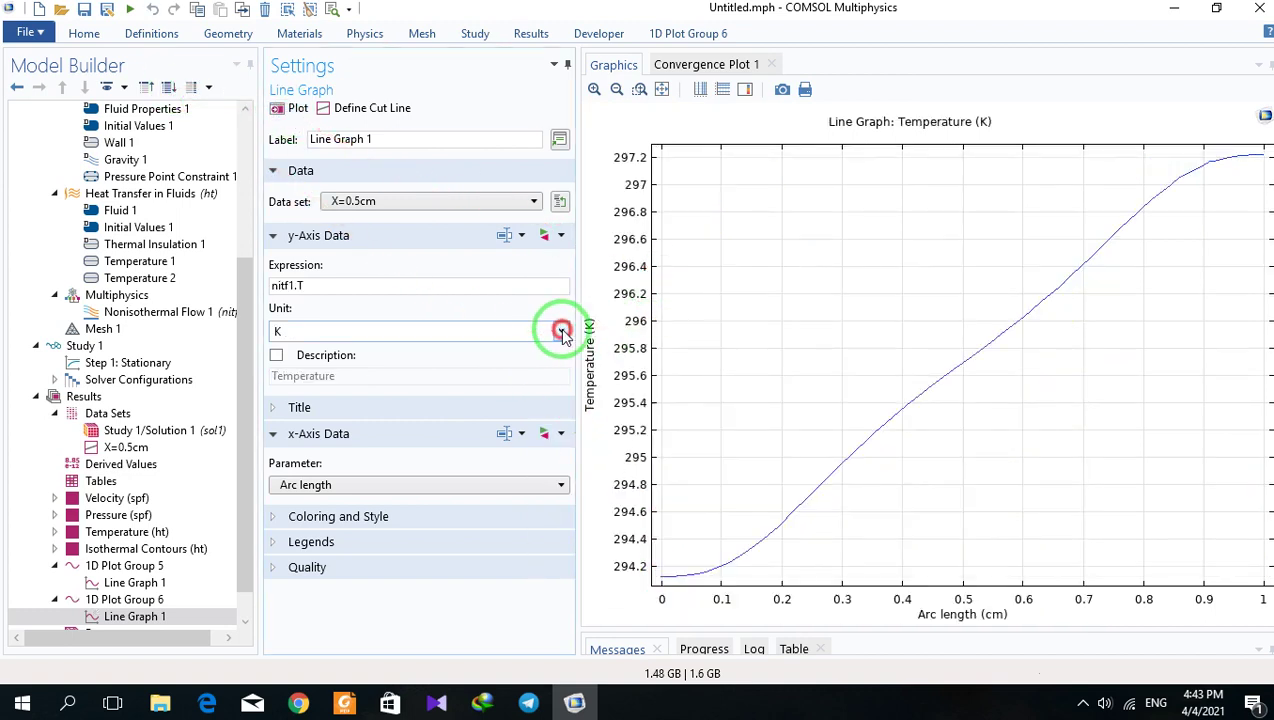
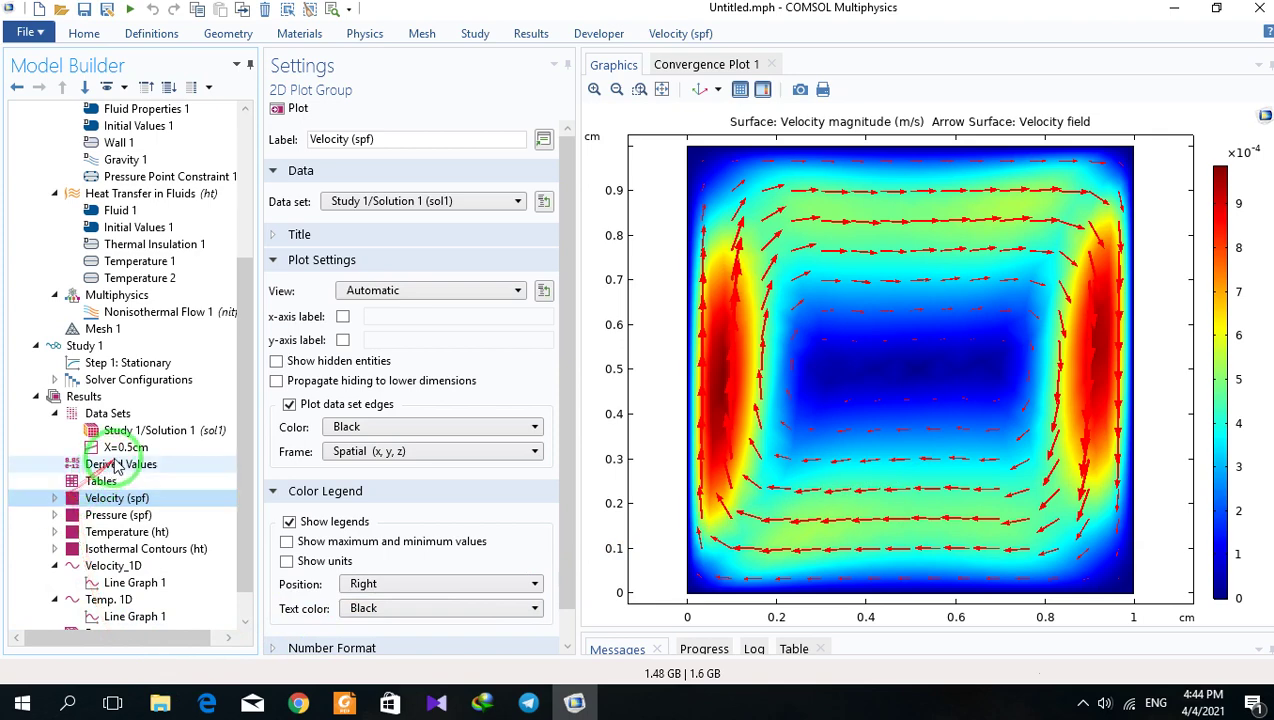
- Add a Line Average evaluation to the derived values
left_click(88, 398)
right_click(92, 402)
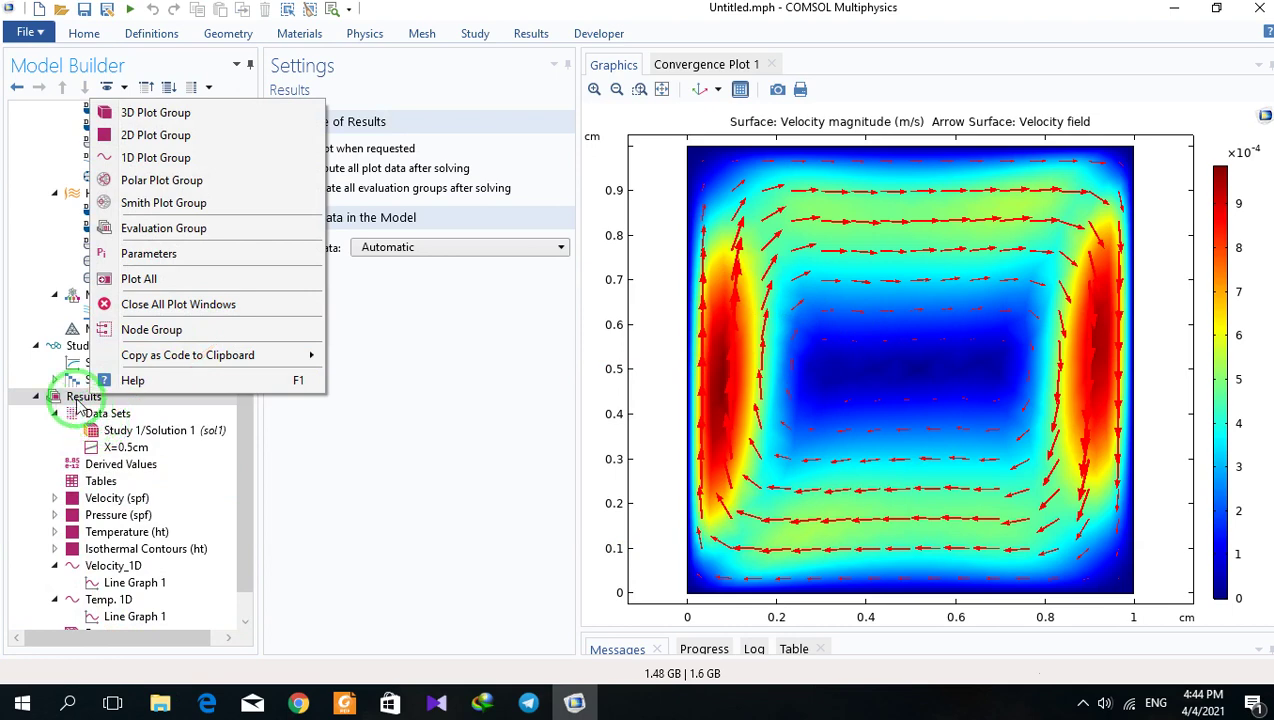
left_click(95, 464)
right_click(85, 466)
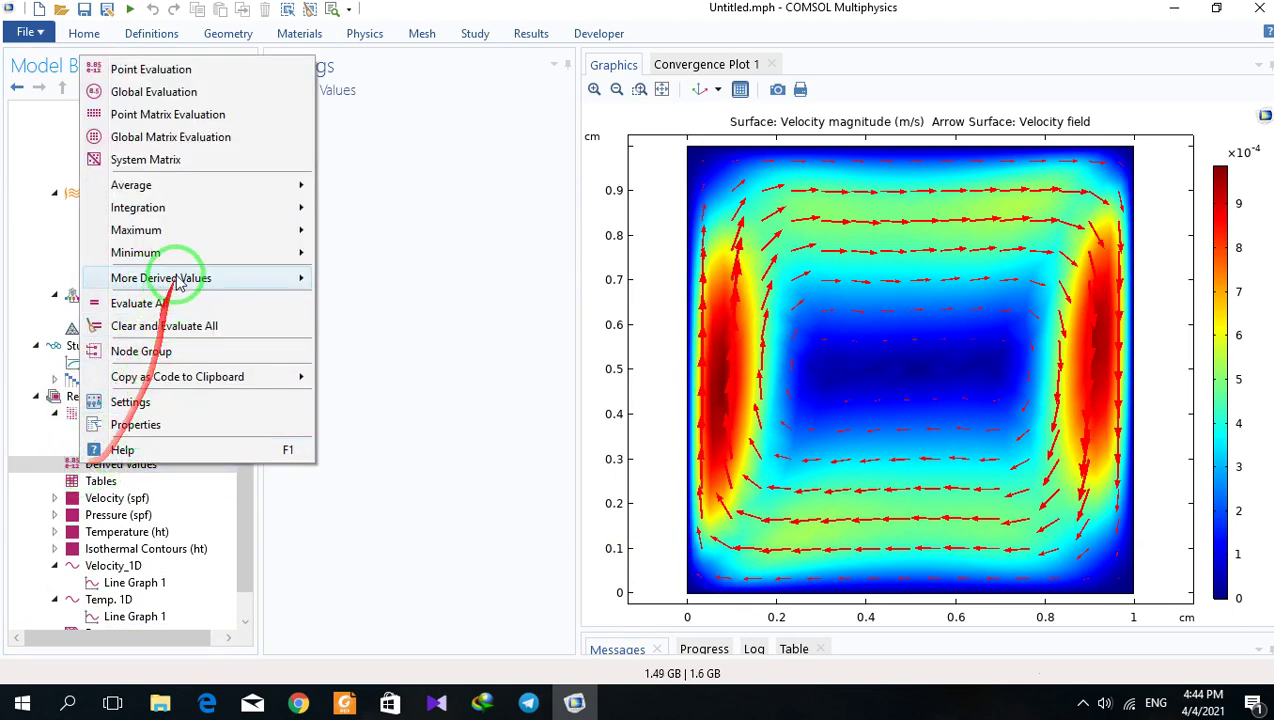
mouse_move(187, 240)
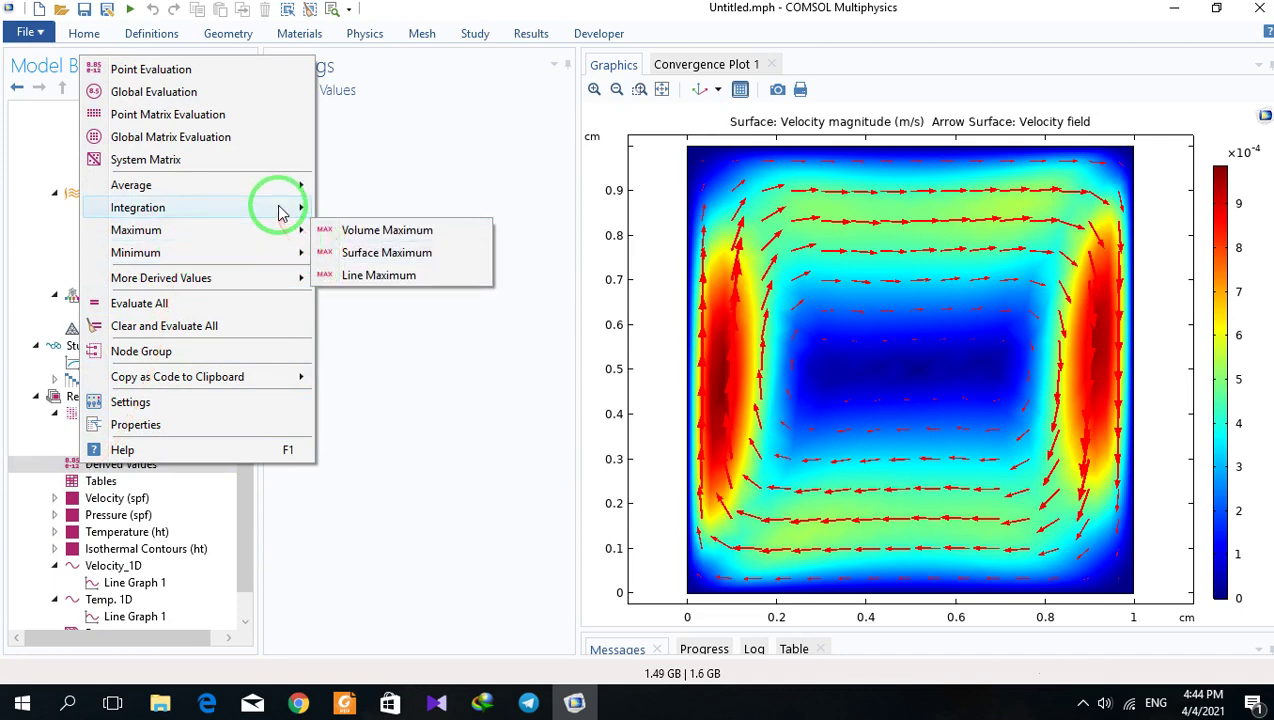
mouse_move(281, 213)
mouse_move(282, 260)
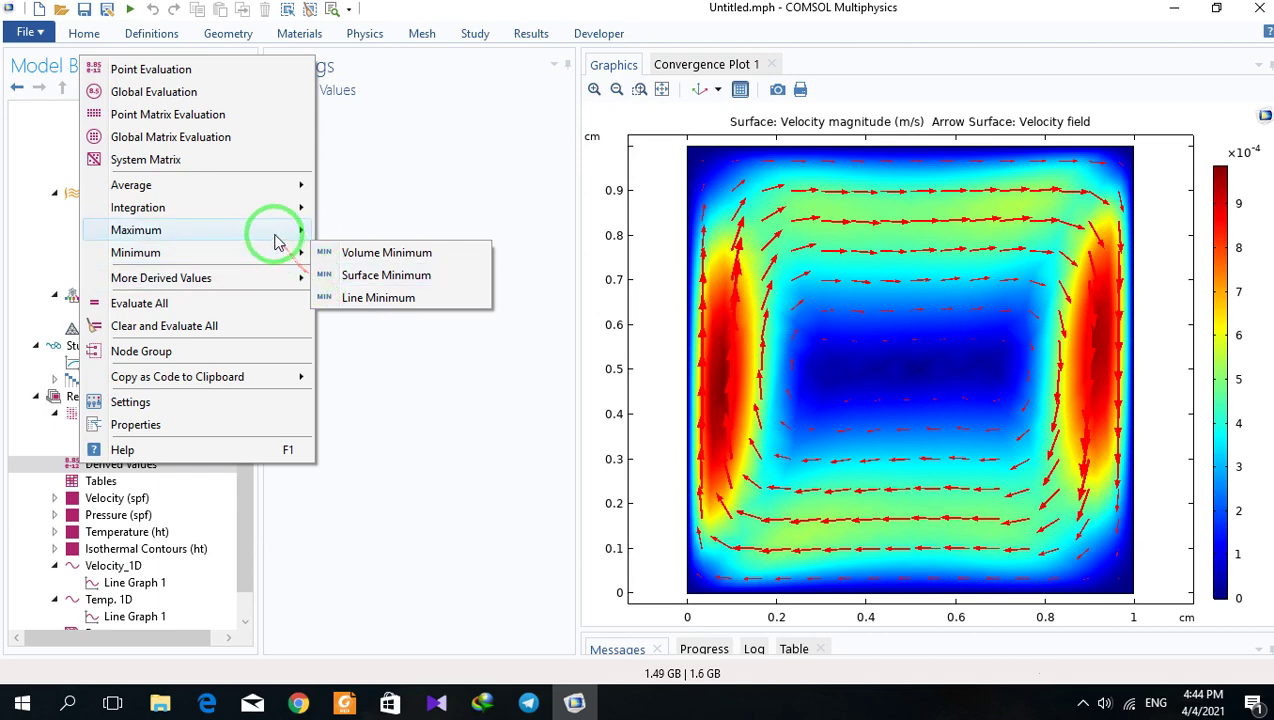
mouse_move(298, 185)
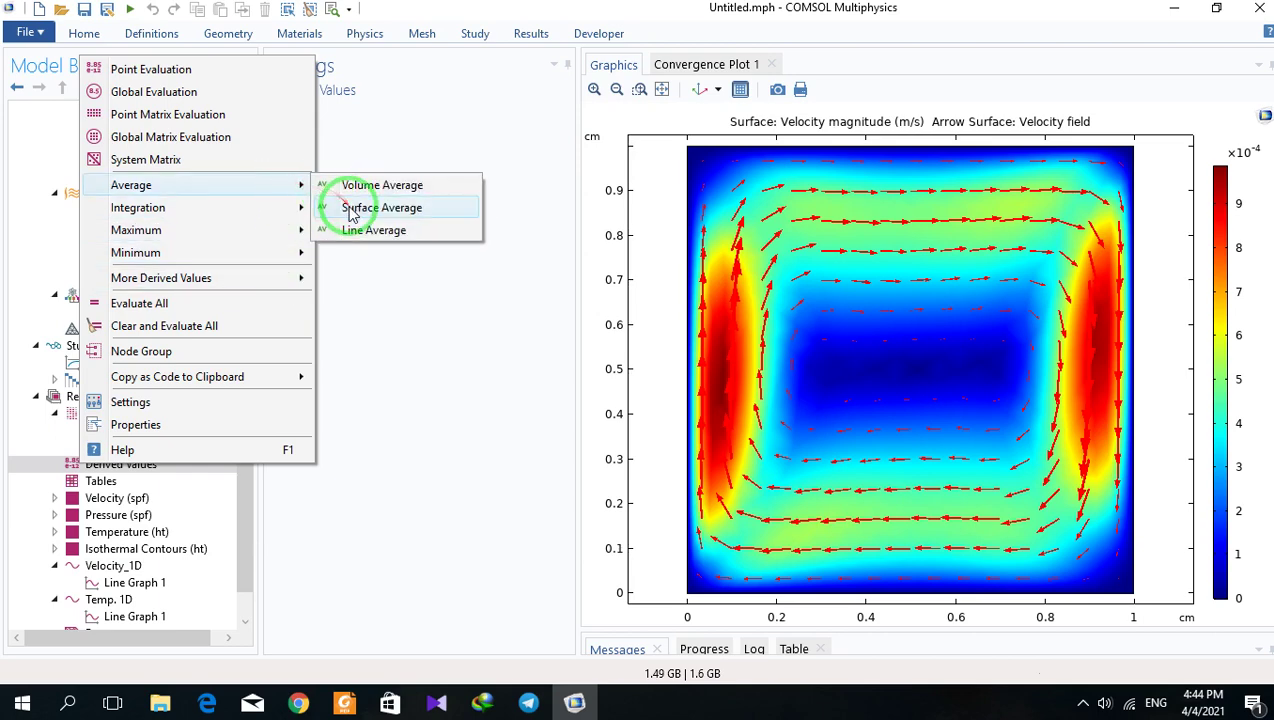
left_click(372, 230)
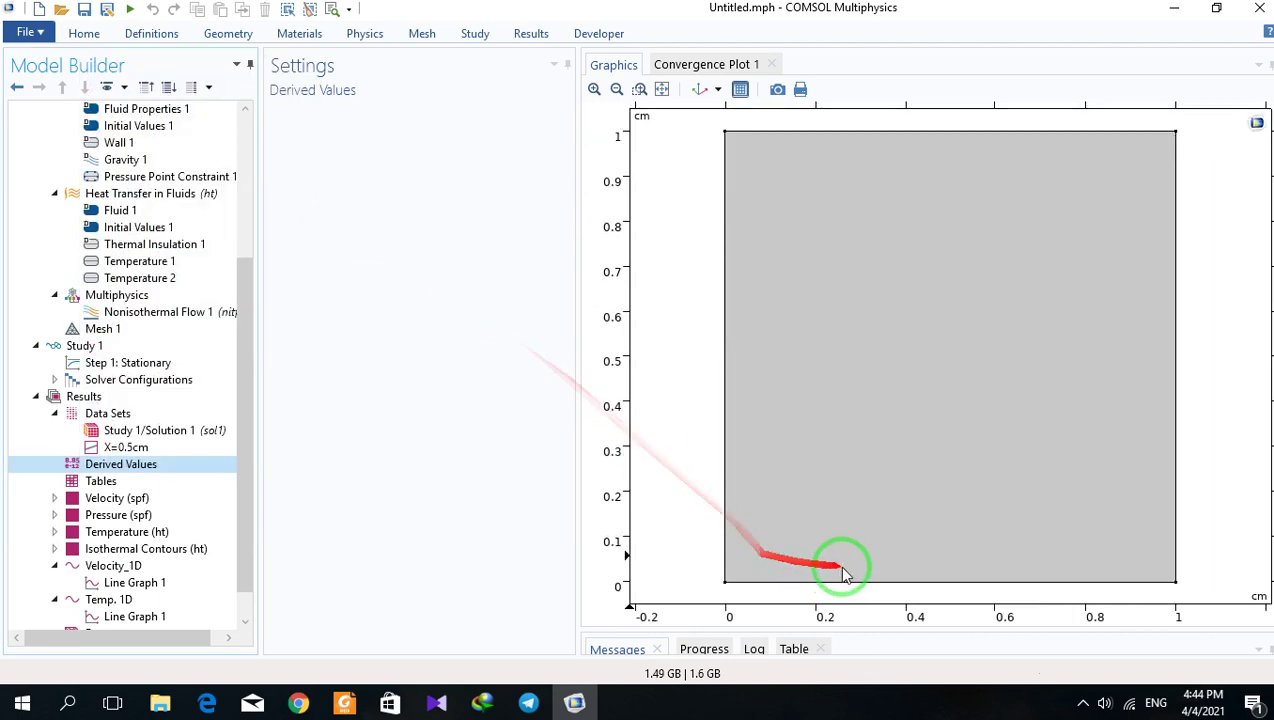
- Evaluate the line average of temperature T on the X=0.5cm data set and enlarge the results table area
left_click(365, 201)
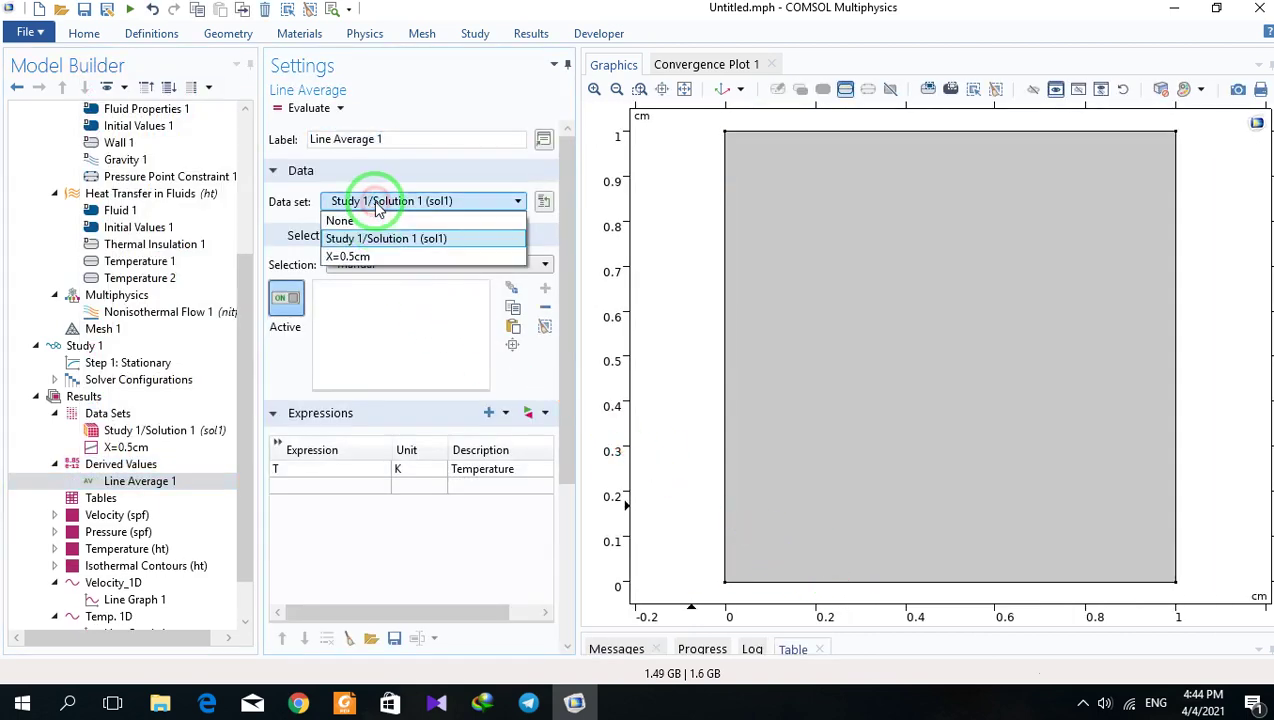
left_click(350, 257)
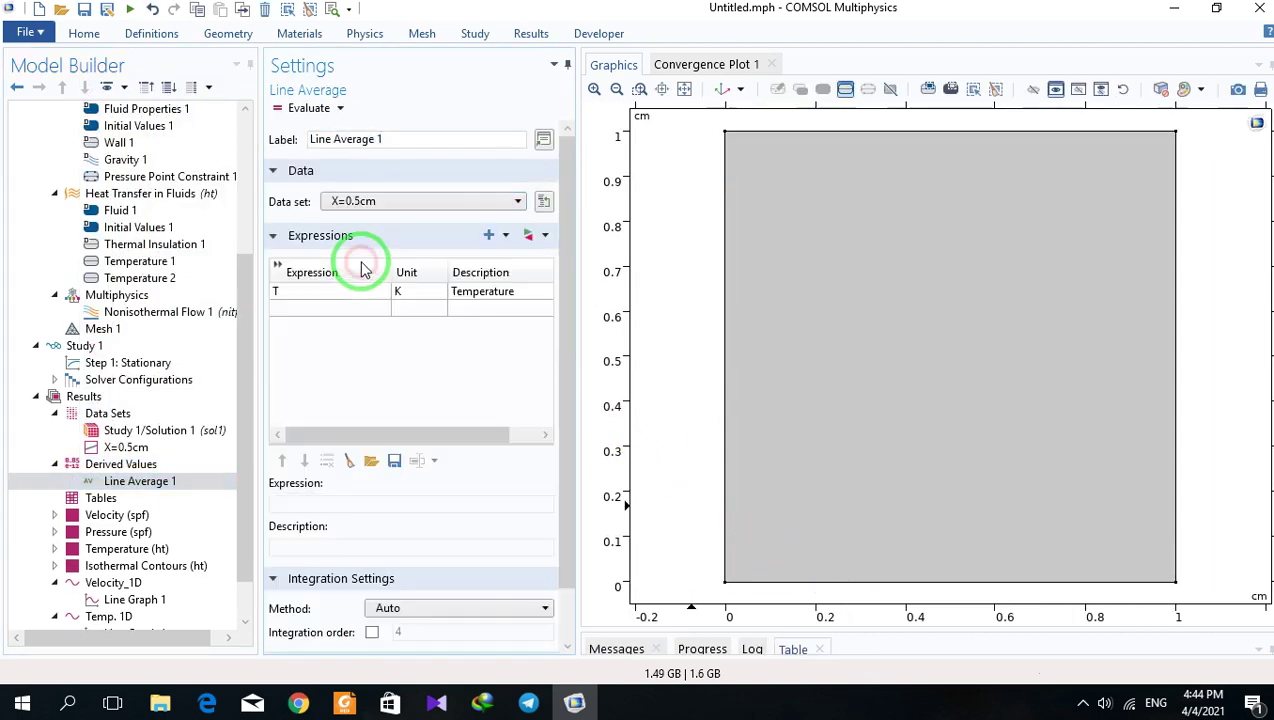
left_click(293, 112)
left_click_drag(738, 628, 732, 455)
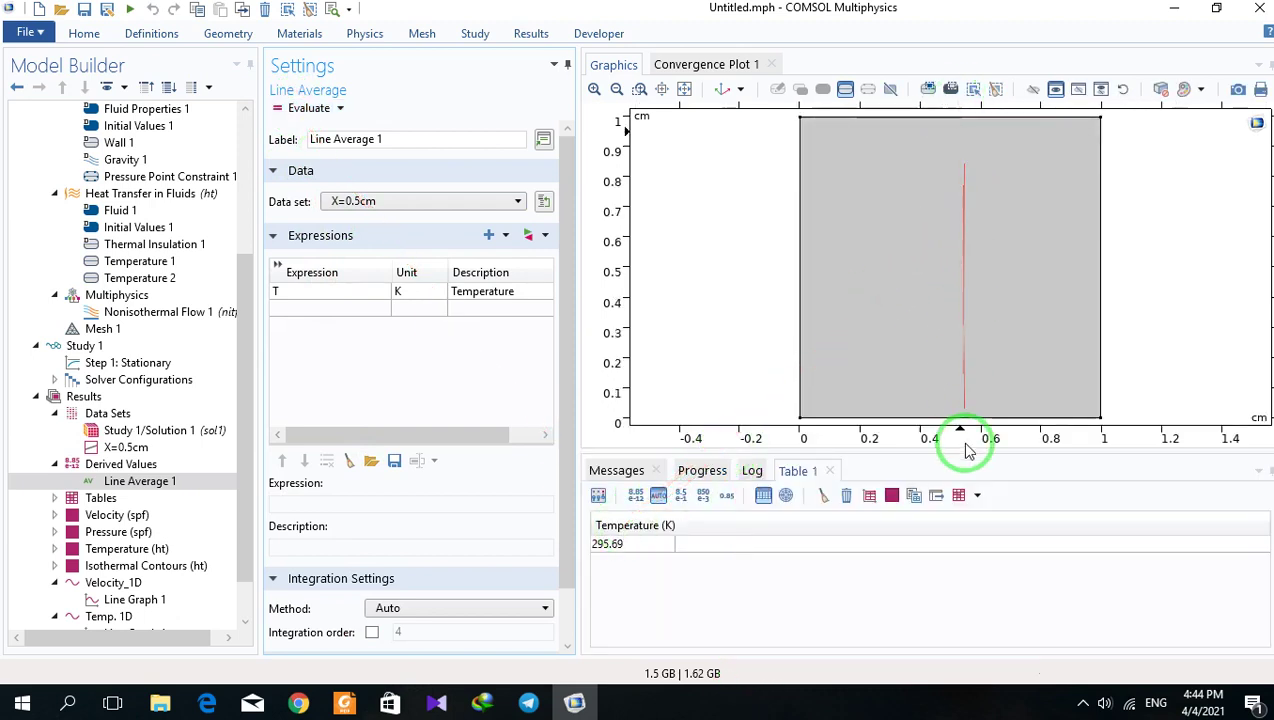
- Switch the line average to Study 1/Solution 1 and evaluate the average temperature on the square's bottom edge
left_click(433, 195)
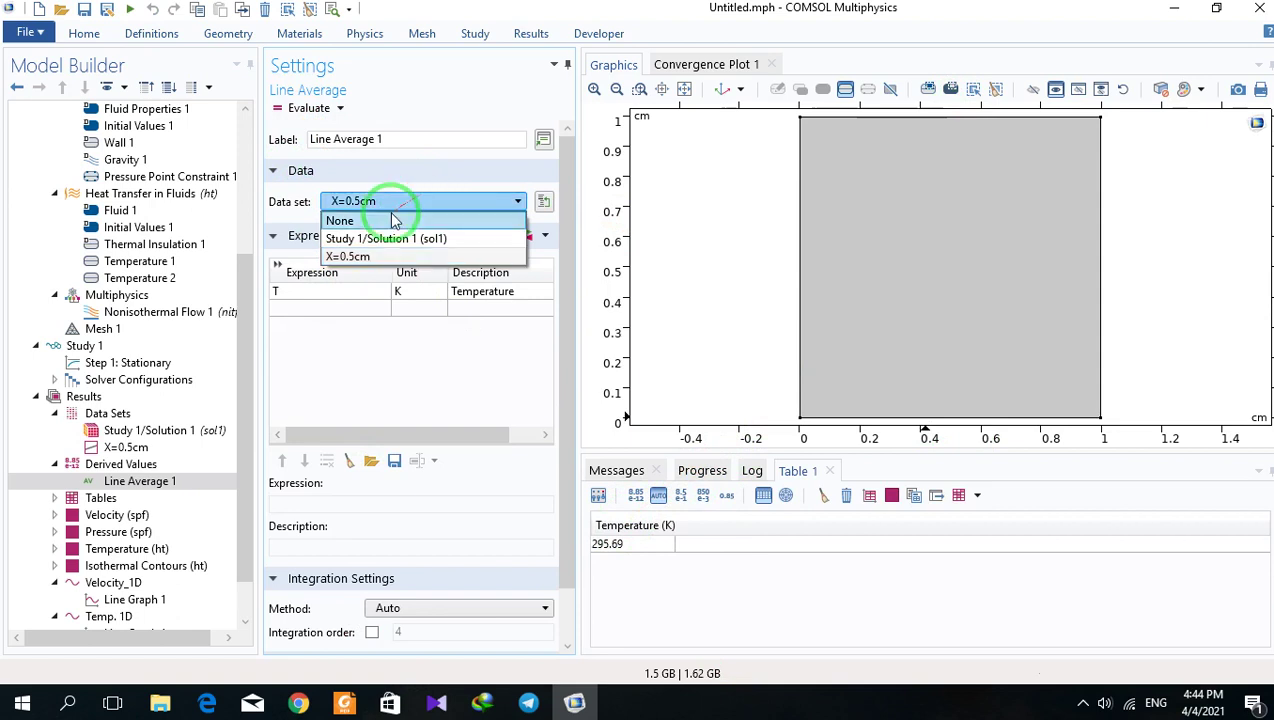
left_click(386, 214)
left_click(378, 203)
left_click(372, 236)
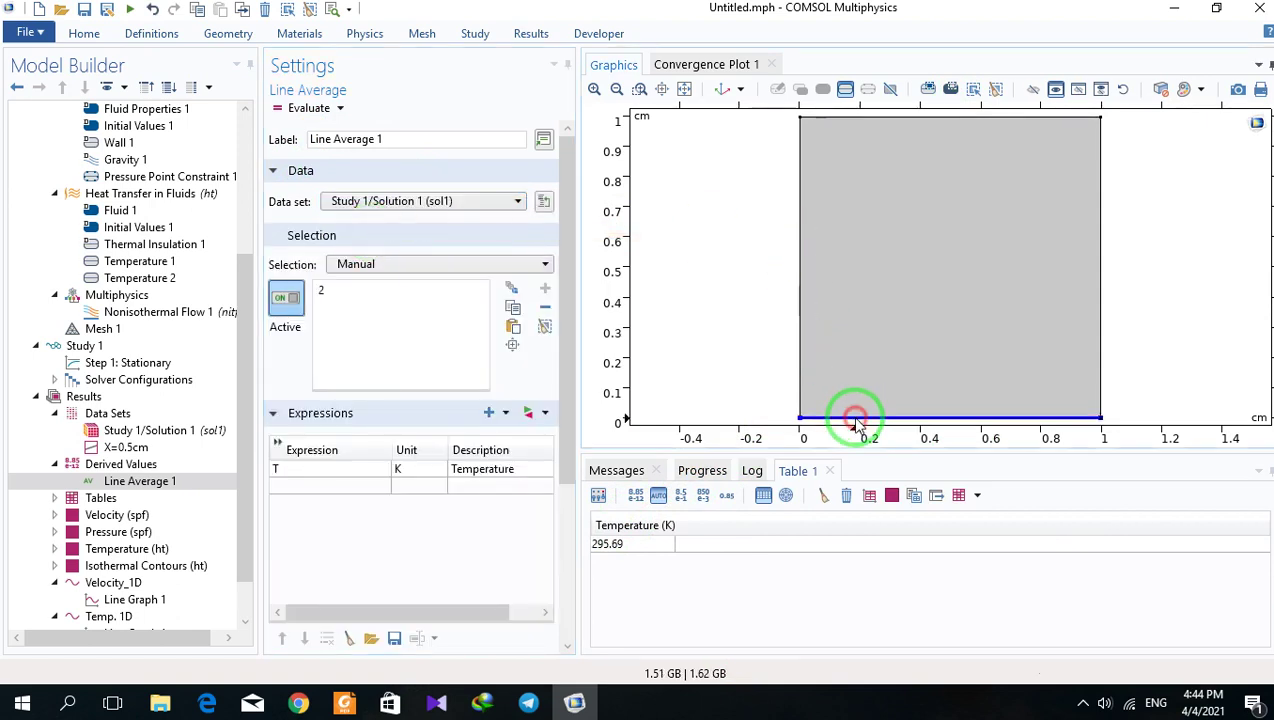
left_click(290, 107)
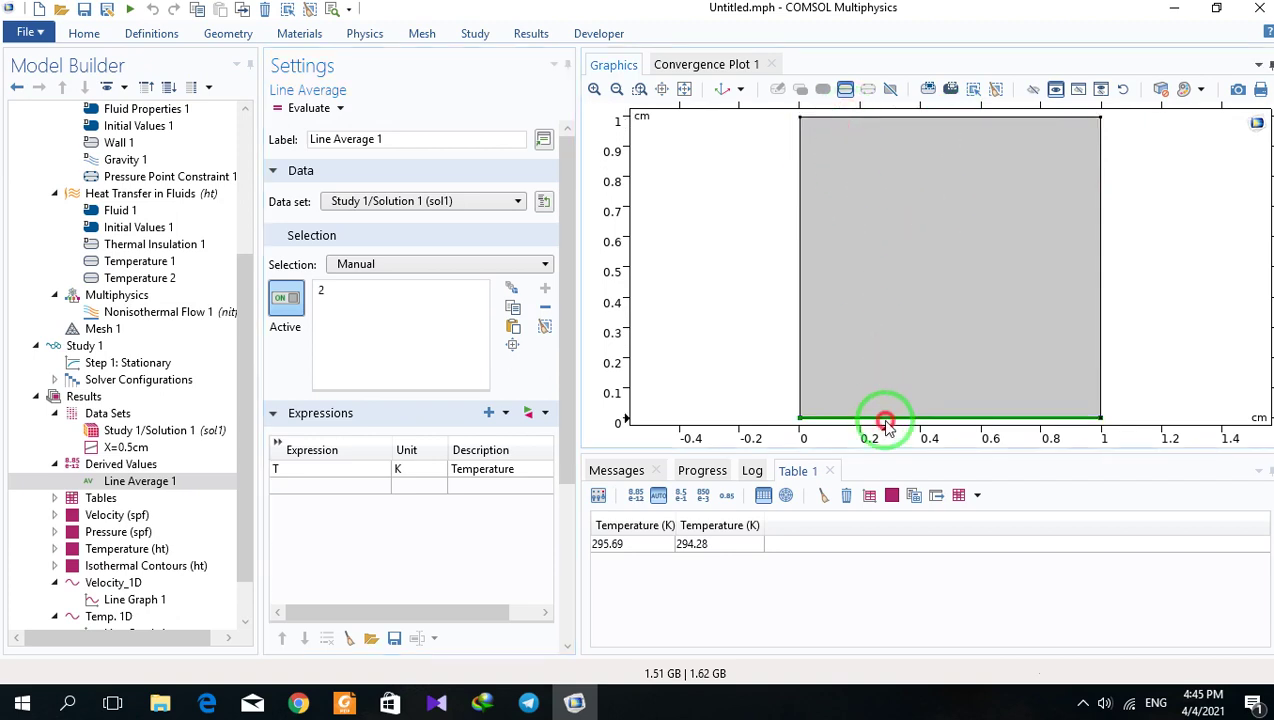
- Replace the line average's edge selection with the square's top edge and evaluate the average temperature there
left_click(878, 121)
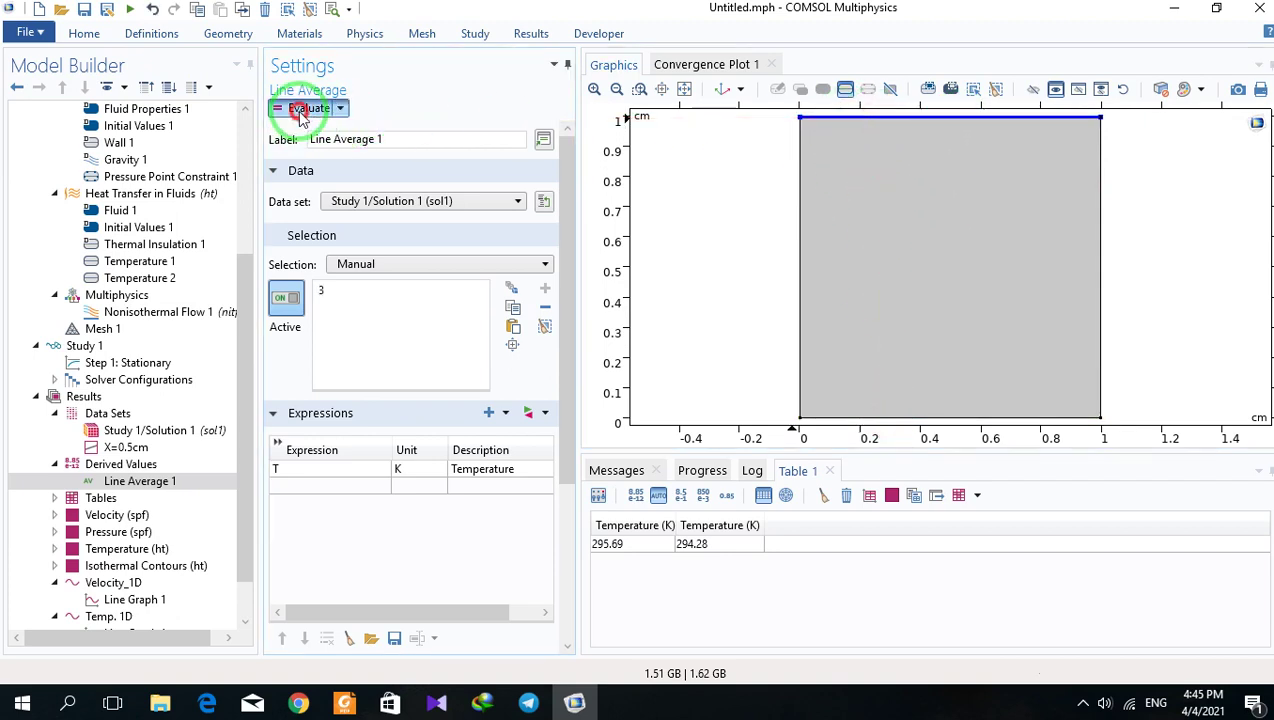
left_click(302, 112)
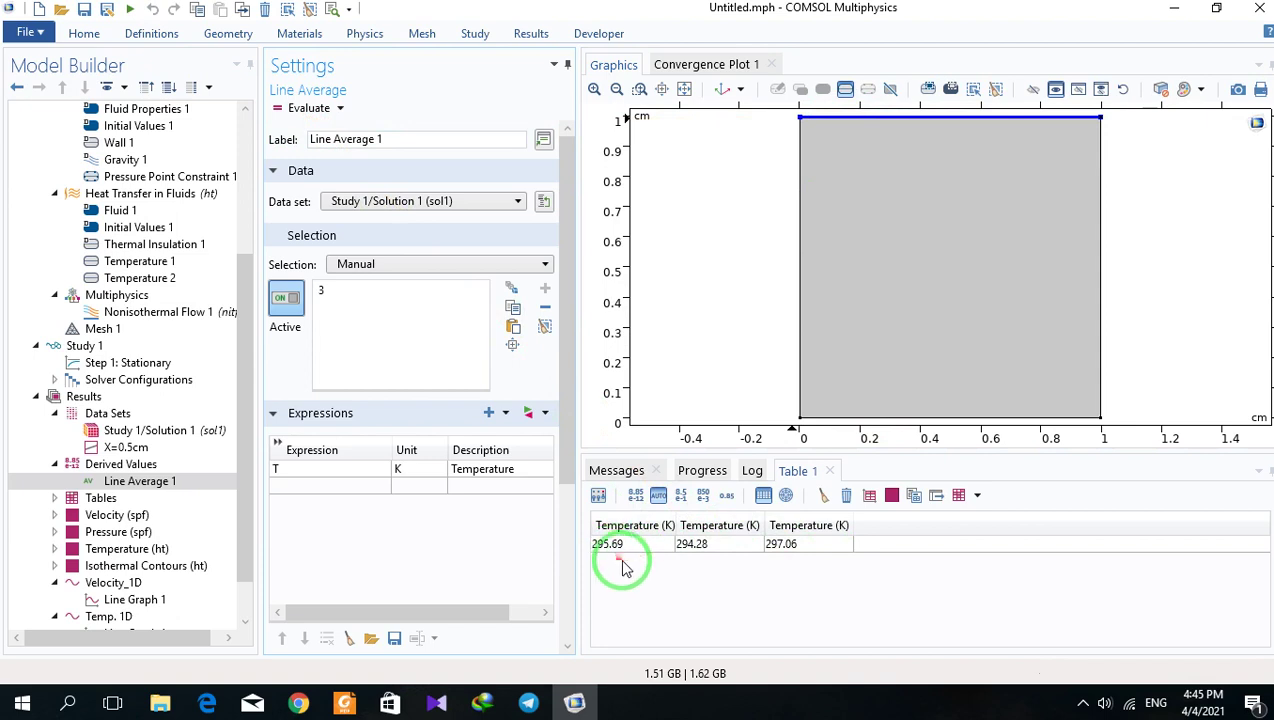
left_click(156, 484)
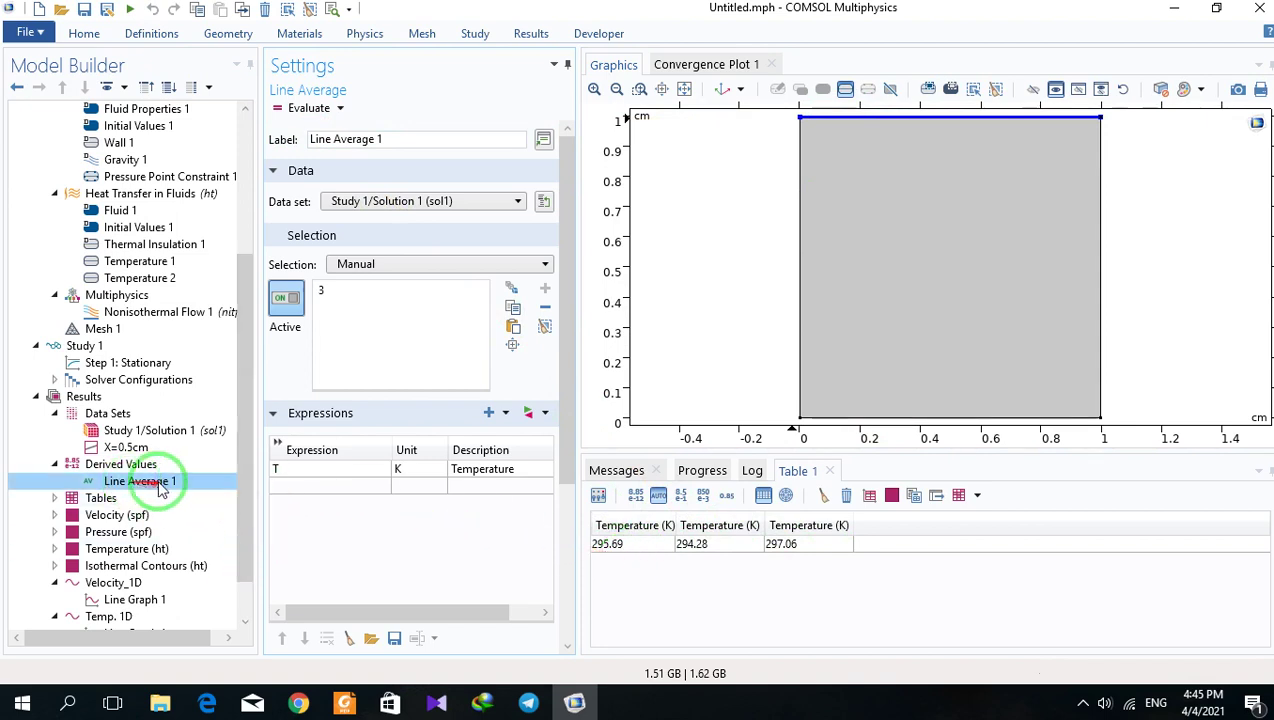
- Add a Surface Average evaluation to the derived values
right_click(101, 466)
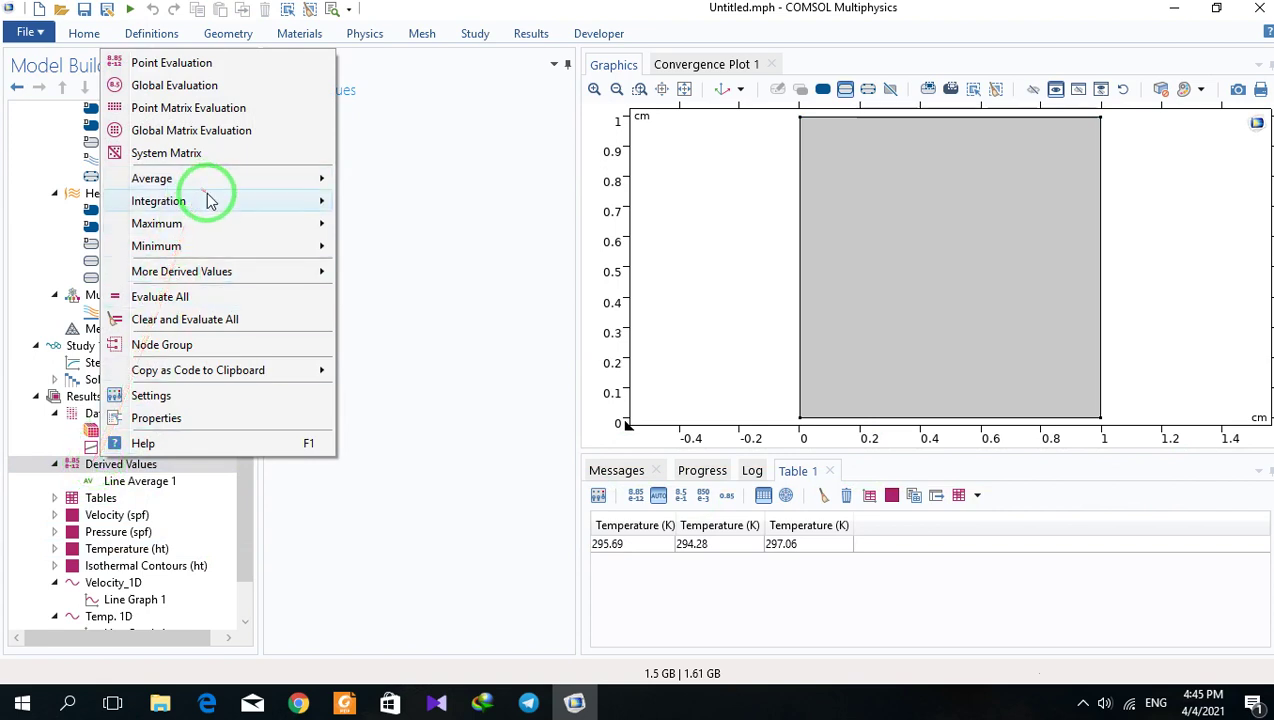
mouse_move(212, 205)
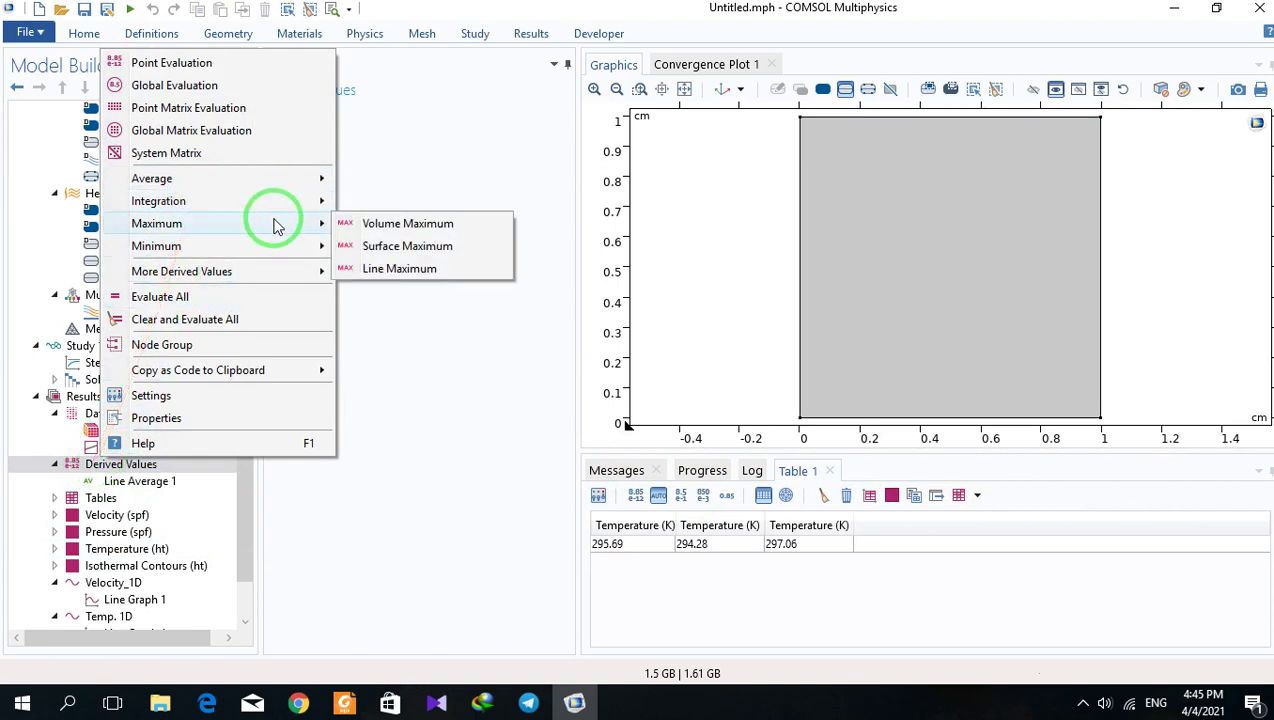
mouse_move(277, 250)
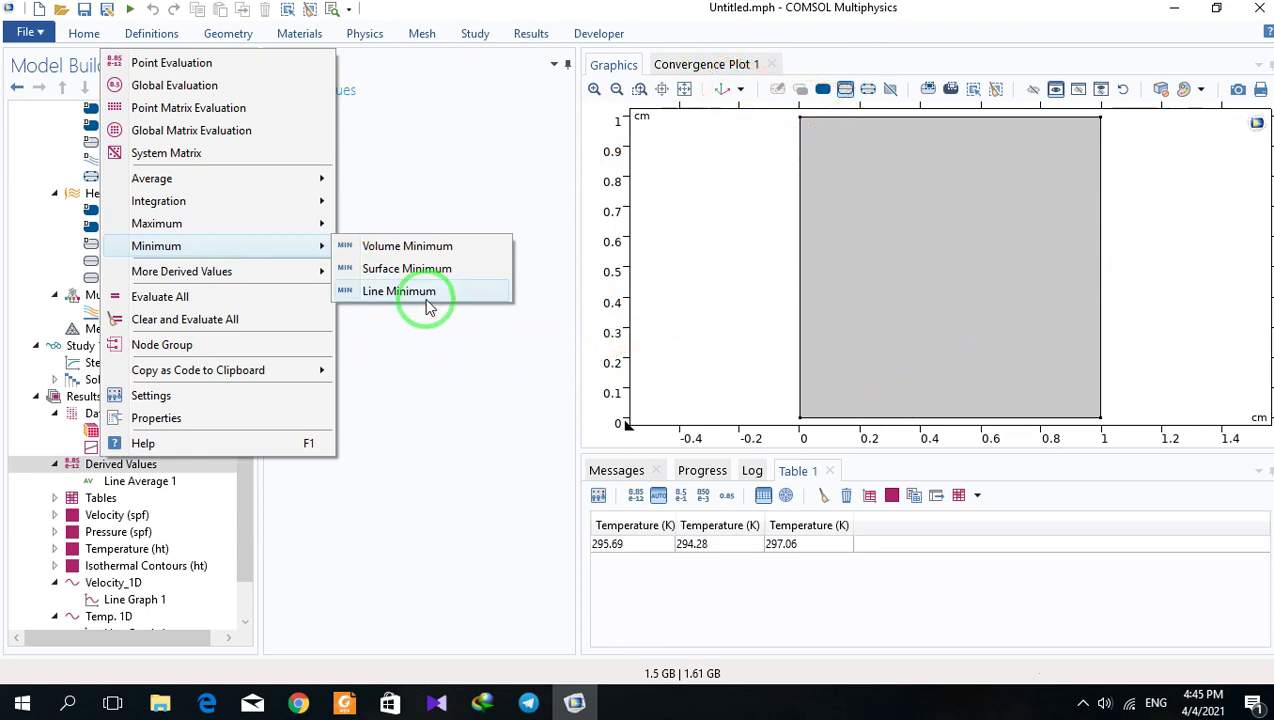
mouse_move(250, 195)
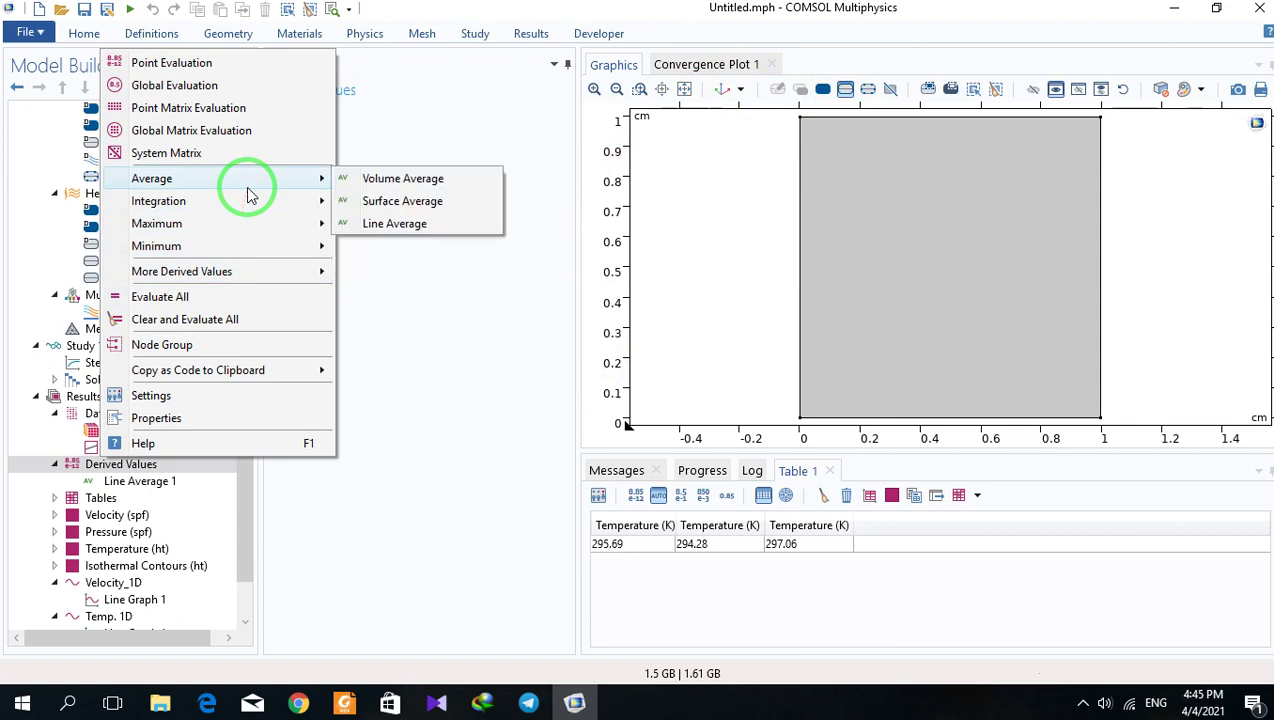
left_click(371, 203)
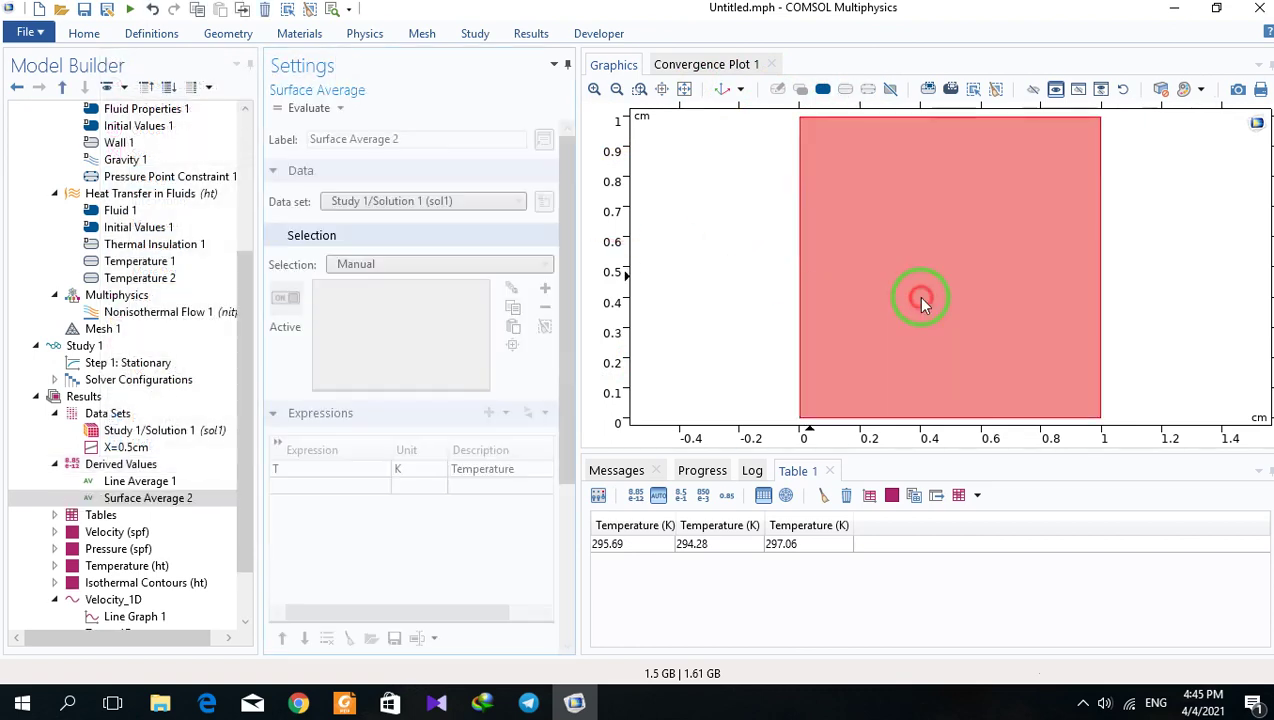
- Evaluate the surface average of temperature T over the whole square domain and slightly widen the graphics and results area
left_click(921, 303)
left_click(305, 108)
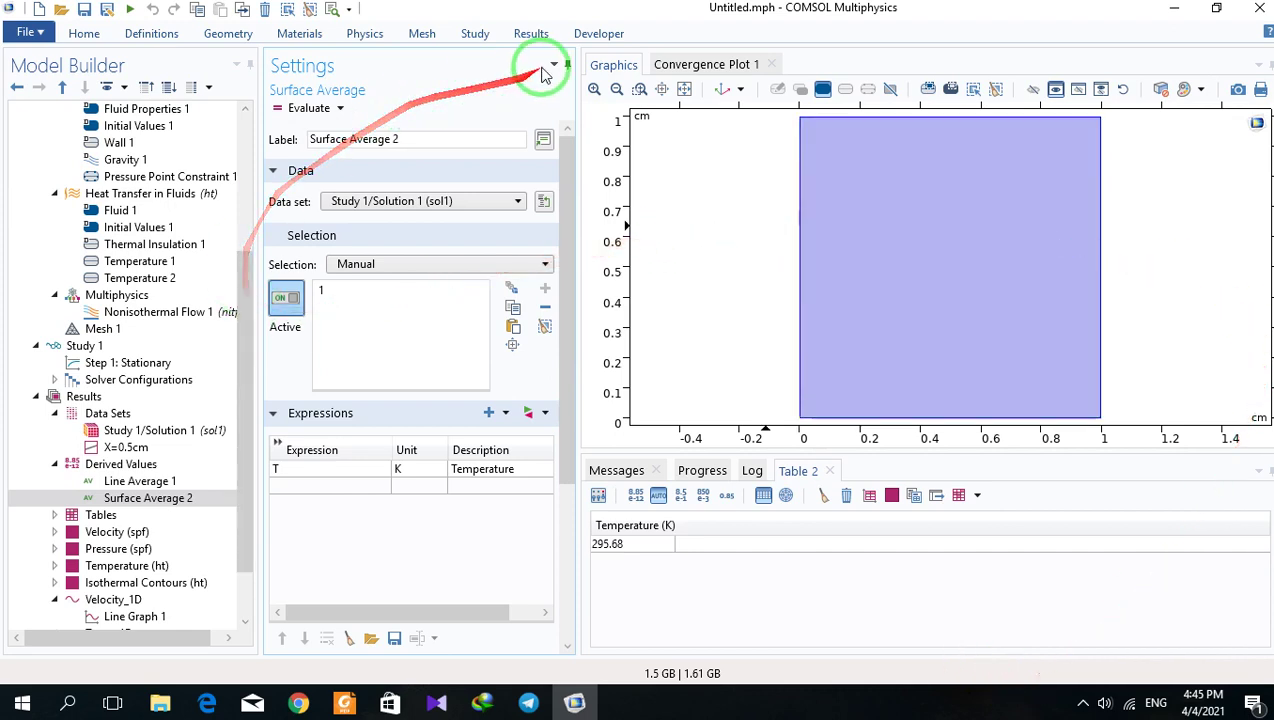
left_click_drag(559, 55, 542, 55)
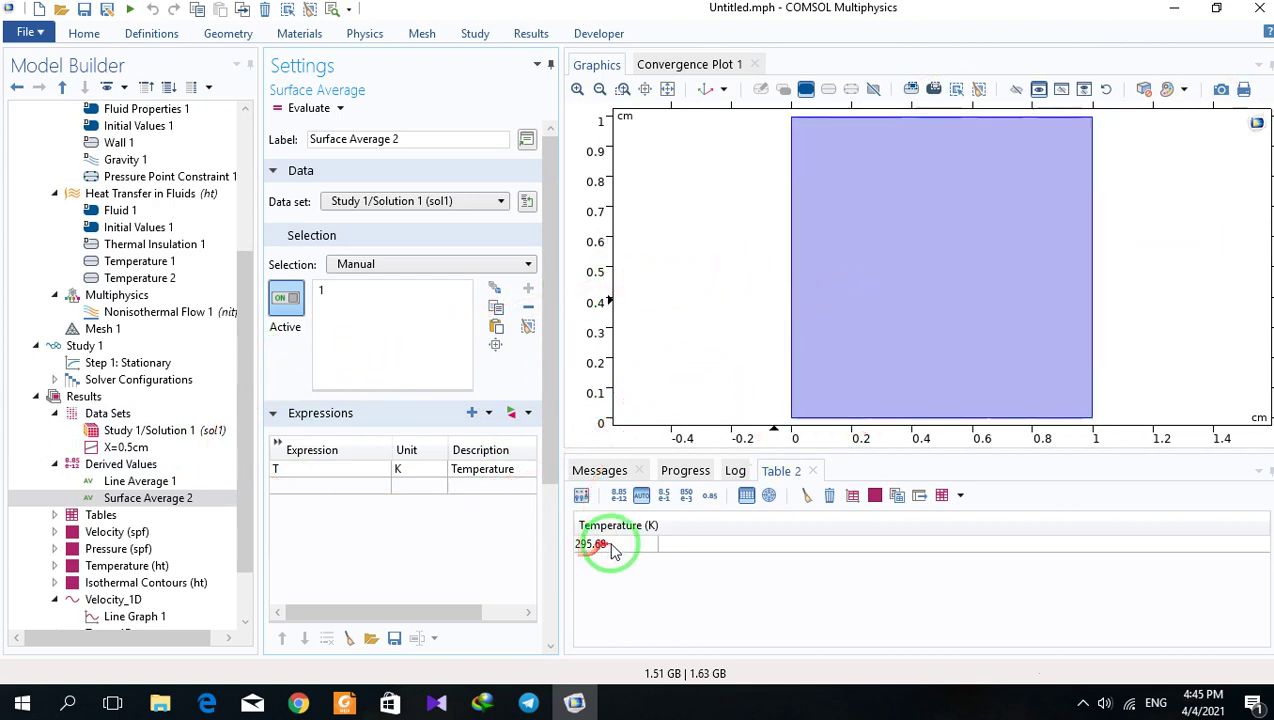
left_click(573, 541)
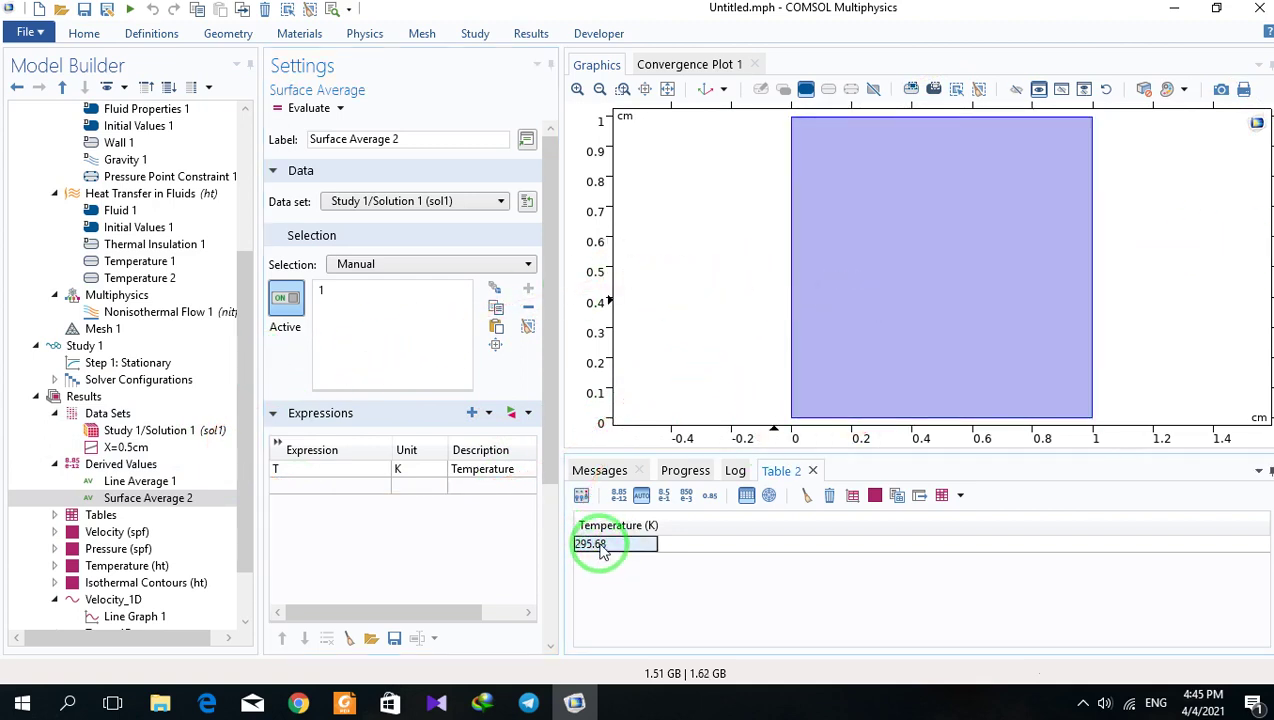
- Review the velocity, temperature and isothermal contour plots in the results
left_click(78, 533)
left_click(86, 566)
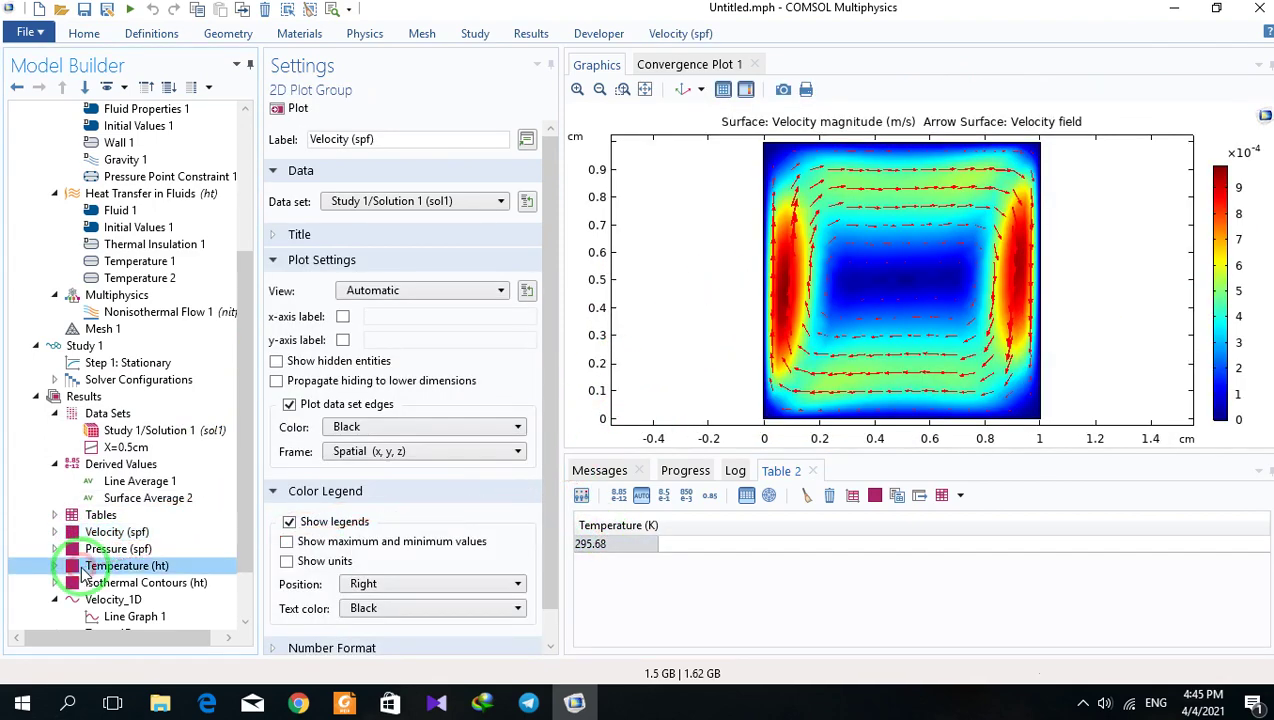
left_click(100, 583)
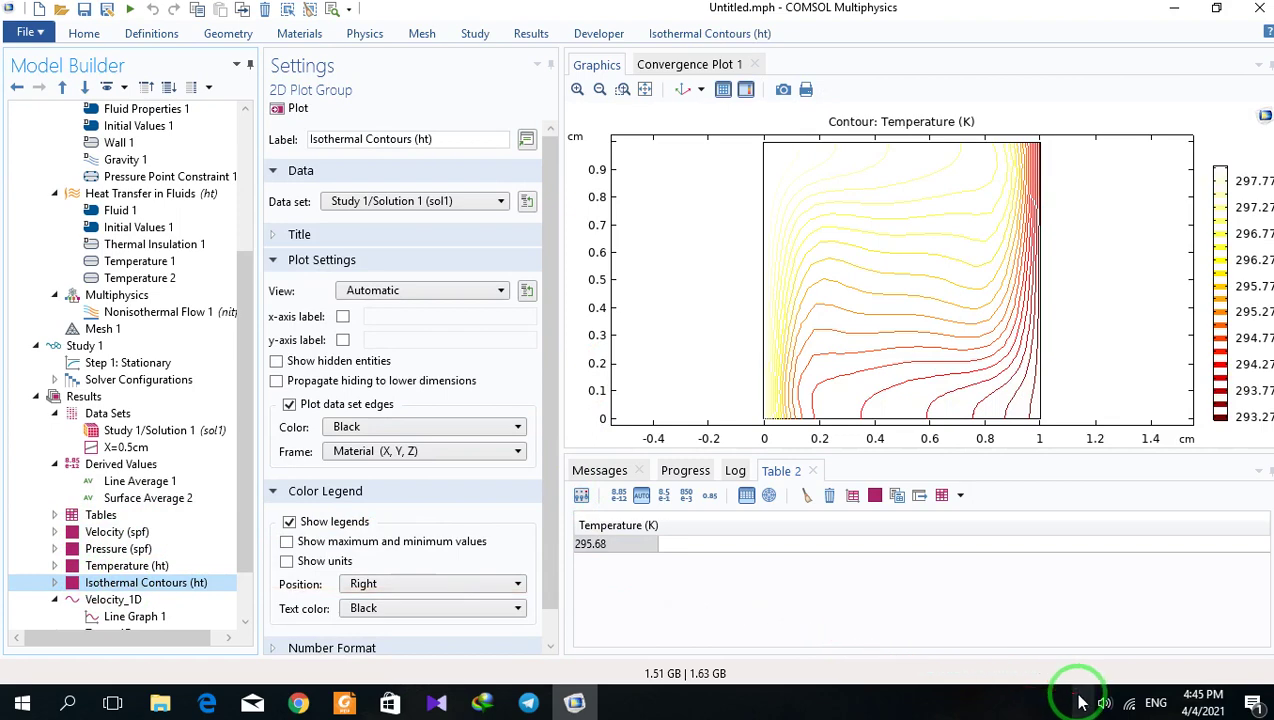
left_click(1078, 702)
right_click(1098, 632)
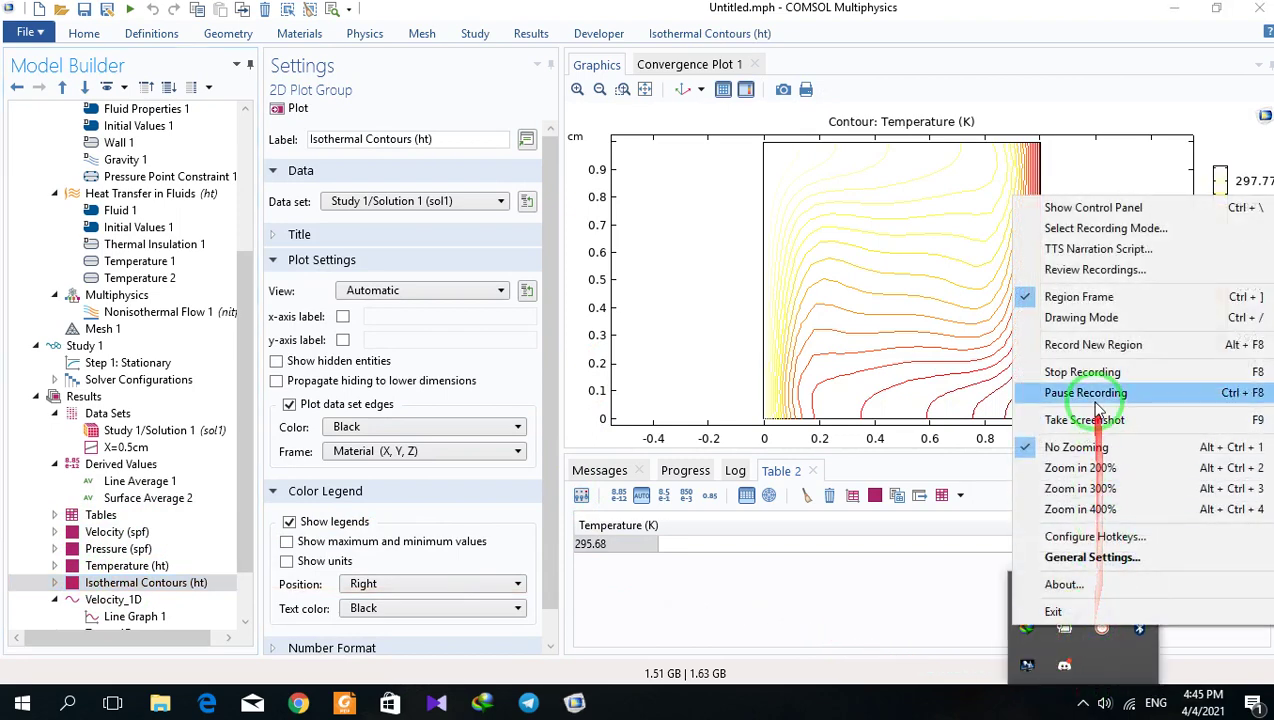
left_click(1092, 210)
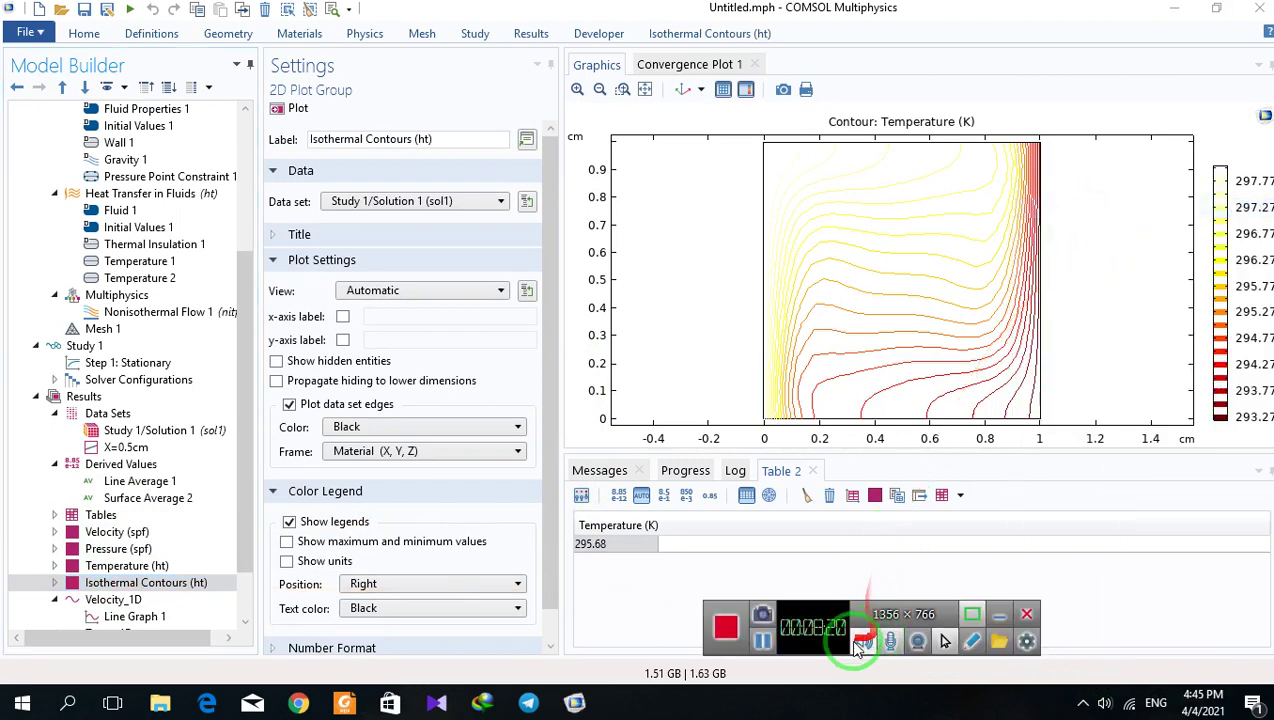